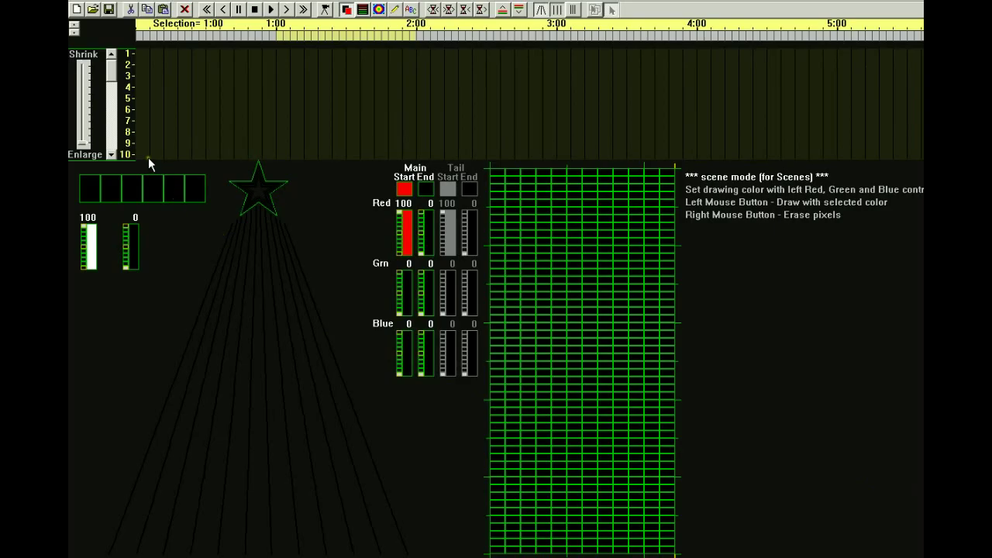
- Open the Instant Sequence settings and give TCM 1 a Rapid Fire trigger with the 1 Pixel theme
left_click(122, 2)
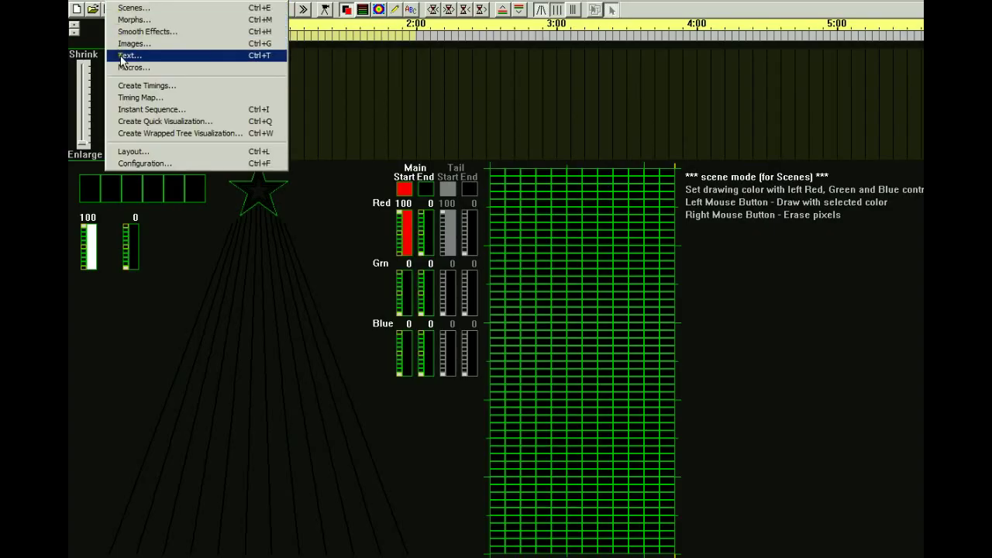
left_click(140, 109)
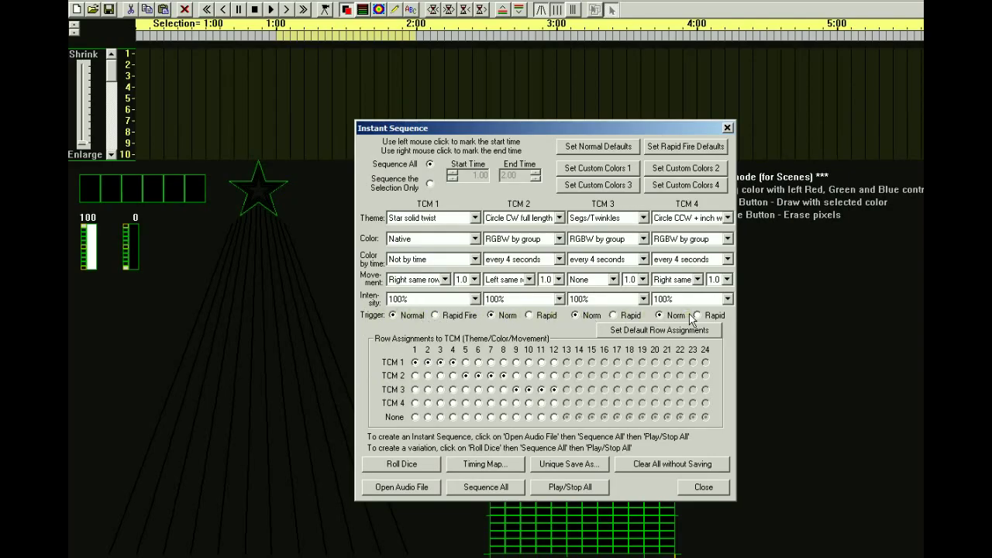
left_click(436, 316)
- Assign rows 2 through 12 to None, leaving only row 1 on TCM 1
left_click(429, 417)
left_click(441, 417)
left_click(453, 417)
left_click(465, 417)
left_click(478, 417)
left_click(491, 417)
left_click(503, 417)
left_click(515, 418)
left_click(541, 417)
left_click(553, 417)
- Open the Timing Map and disable Set Theme, Color and Movement in its default frequency settings
left_click(478, 464)
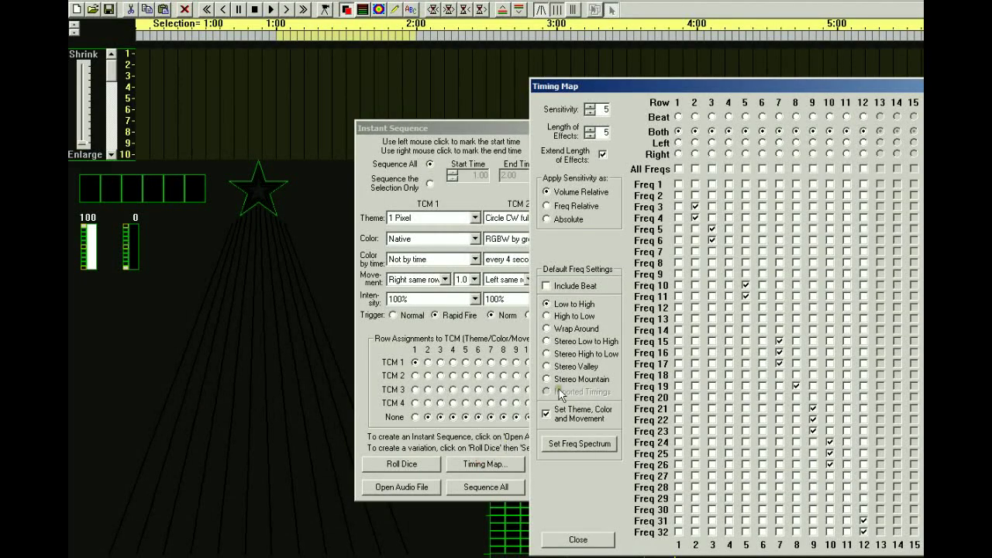
left_click_drag(771, 89, 475, 74)
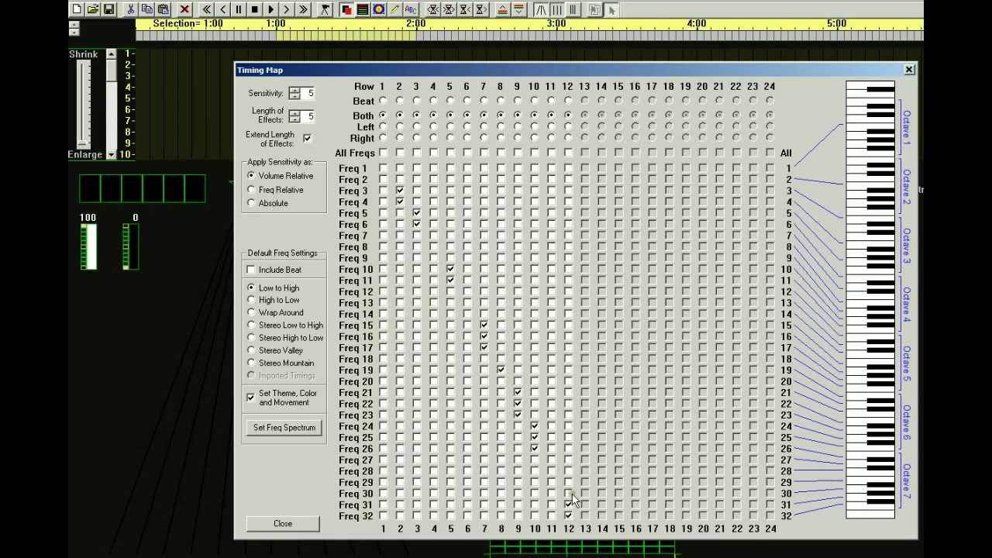
left_click(279, 430)
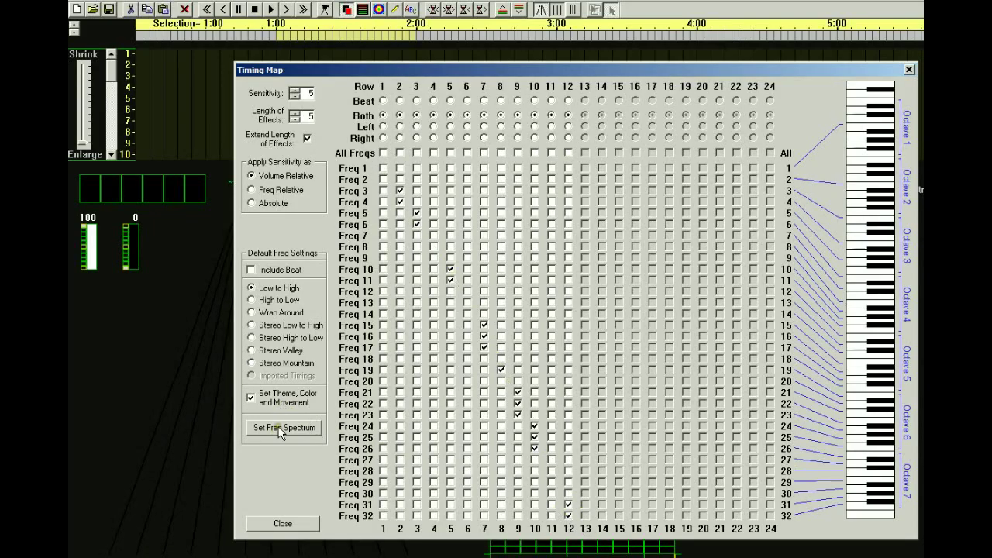
left_click(249, 398)
left_click(250, 396)
left_click(251, 398)
- Try the High to Low frequency spectrum, then apply Low to High to the timing map rows
left_click(281, 431)
left_click(251, 300)
left_click(273, 432)
left_click(251, 287)
left_click(265, 430)
- Clear Freq 1 and Freq 2 for row 1 in the timing map and select both again
left_click(383, 179)
left_click(383, 169)
left_click(383, 169)
left_click(383, 179)
- Move the Timing Map and Instant Sequence windows aside and open the audio file HallelujahChorus.mp3
left_click_drag(307, 71, 899, 78)
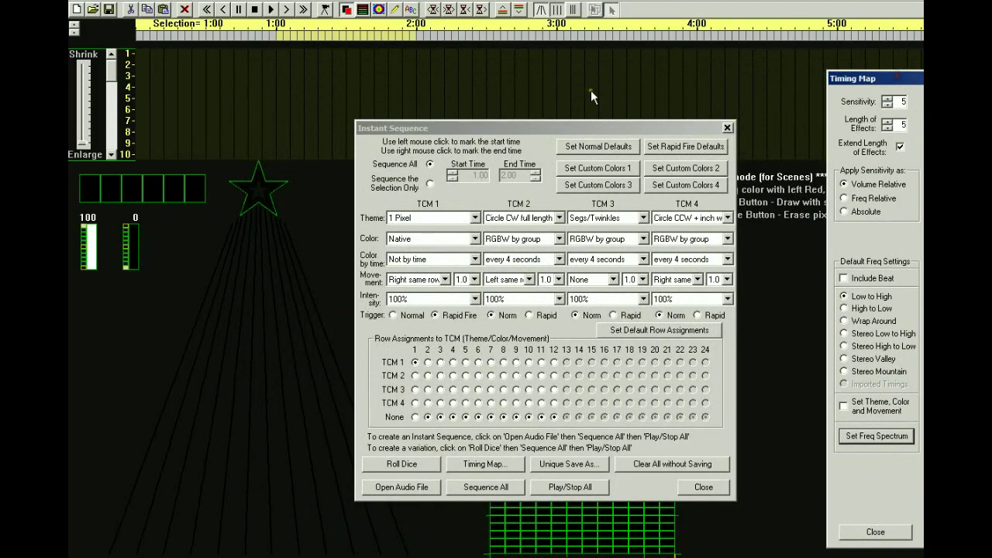
left_click_drag(531, 130, 669, 126)
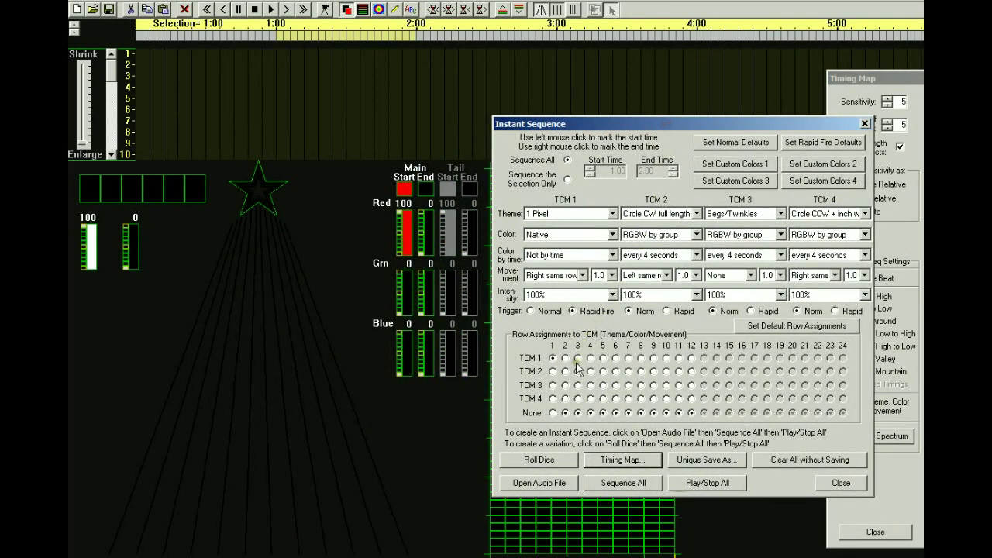
left_click(521, 485)
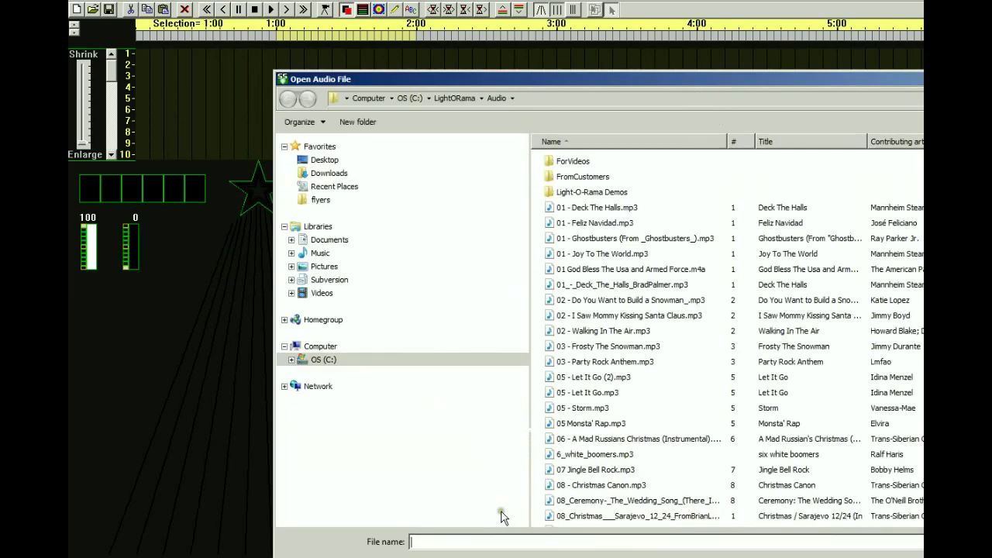
type("hal")
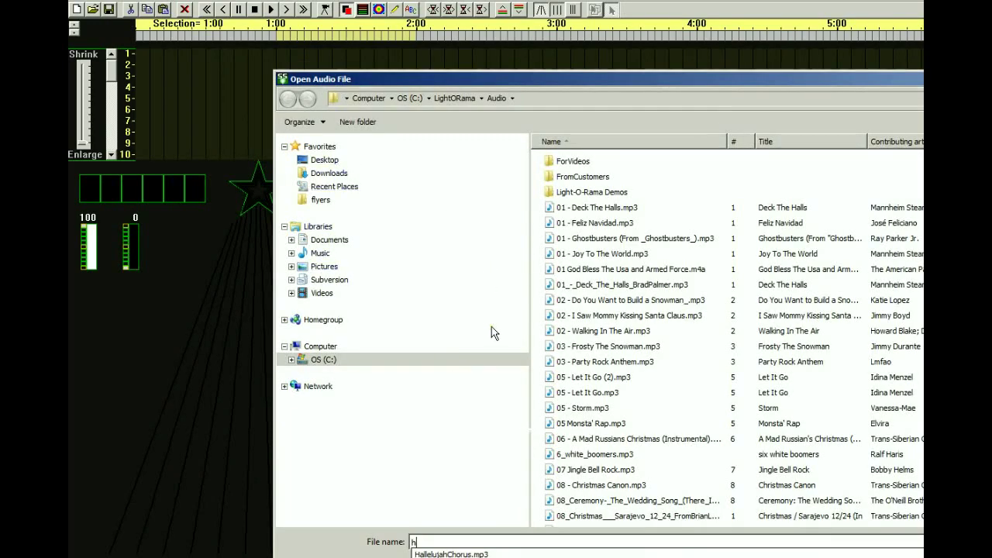
left_click(465, 553)
key("Return")
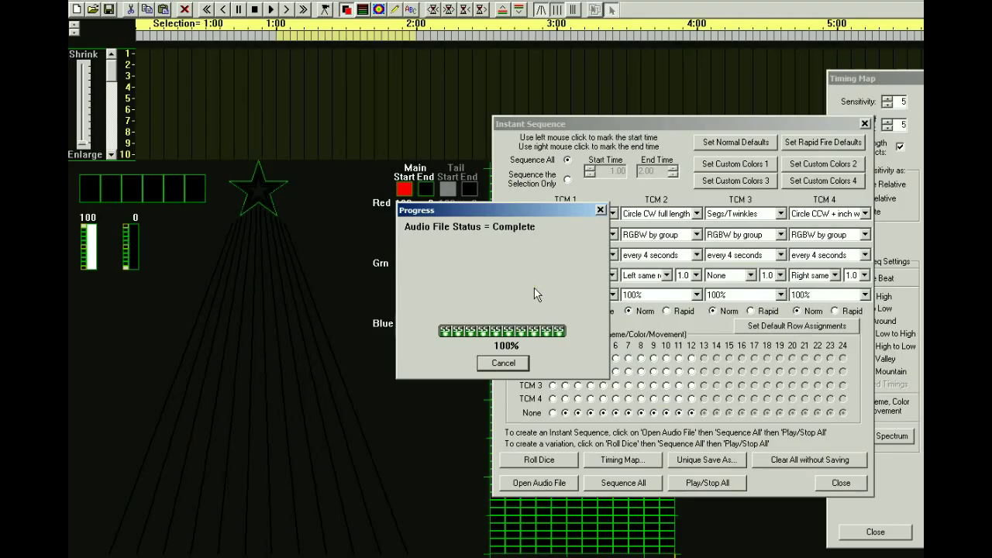
- Generate the instant sequence for the whole song, advance the timeline to the first effects and play them back briefly
left_click(624, 483)
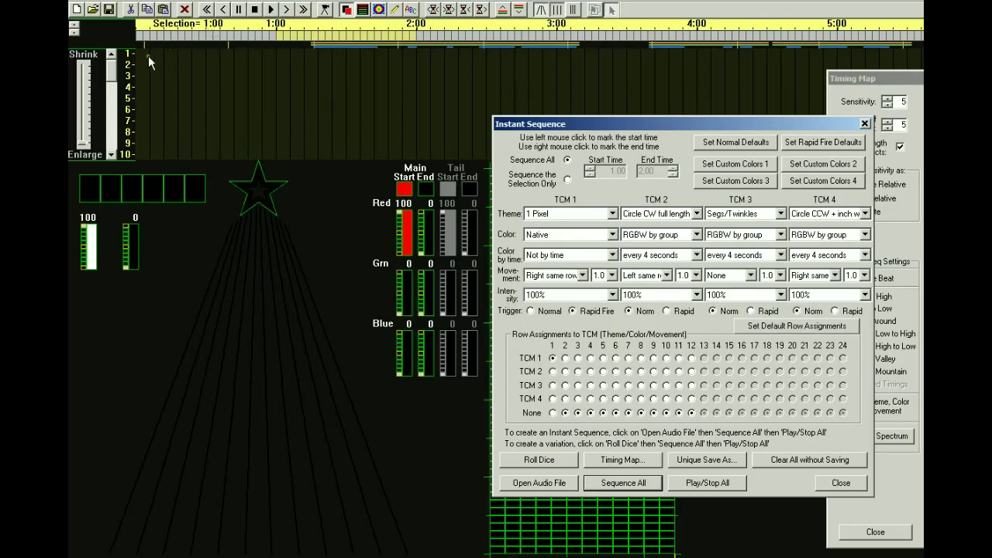
left_click(287, 11)
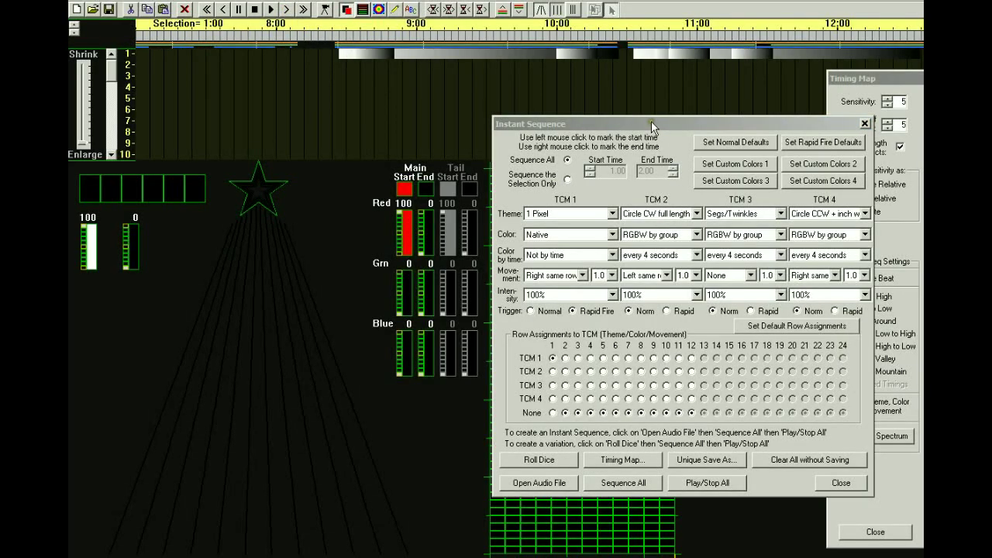
left_click_drag(650, 121, 686, 193)
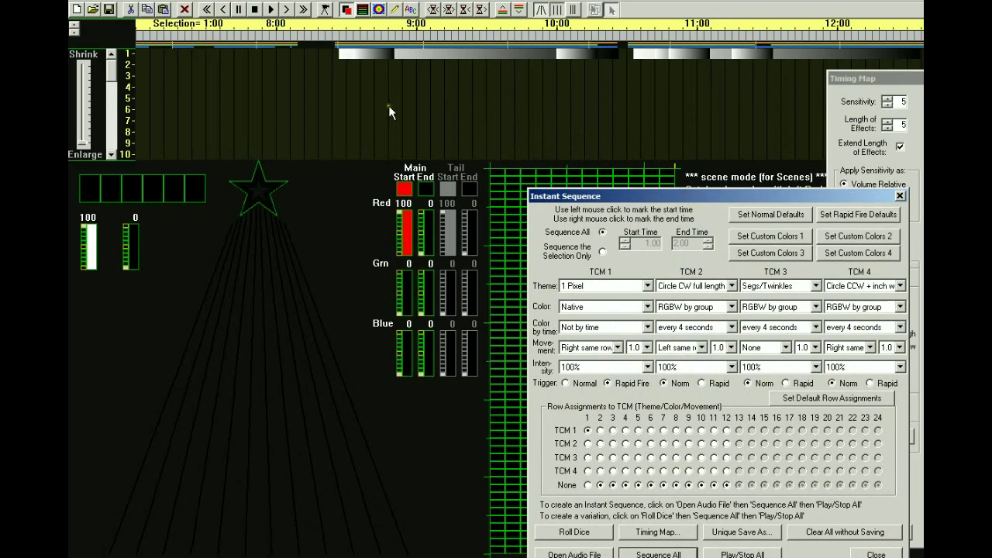
left_click(325, 10)
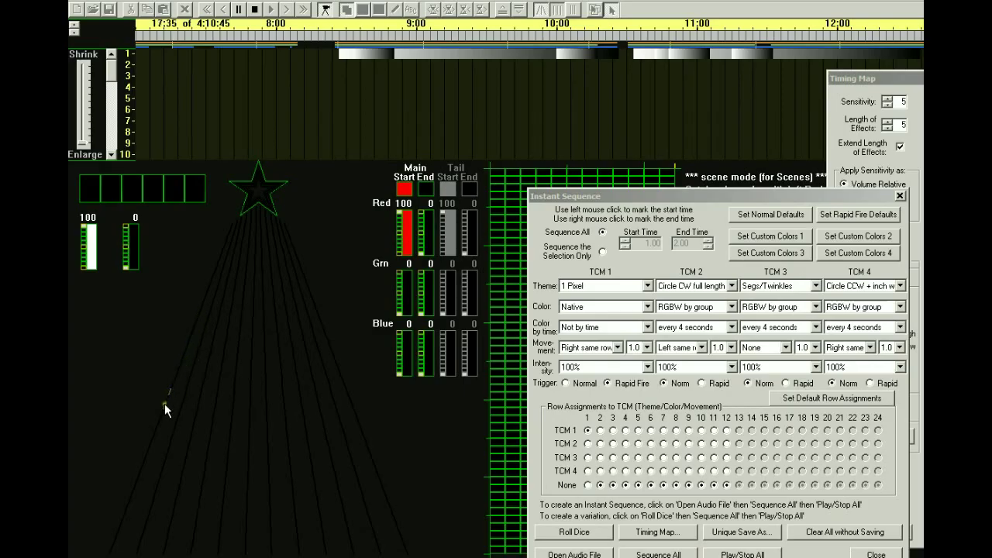
left_click(742, 554)
- Add Freq 3 through Freq 8 to row 1 in the Timing Map
left_click_drag(876, 78, 628, 78)
left_click_drag(513, 68, 463, 67)
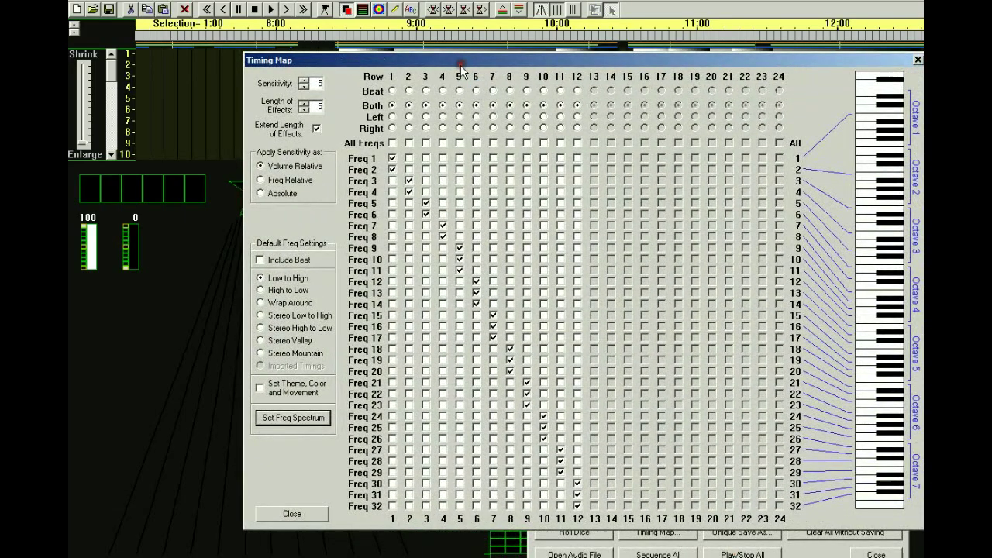
left_click(392, 180)
left_click(393, 192)
left_click(392, 203)
left_click(392, 215)
left_click(392, 225)
left_click(392, 238)
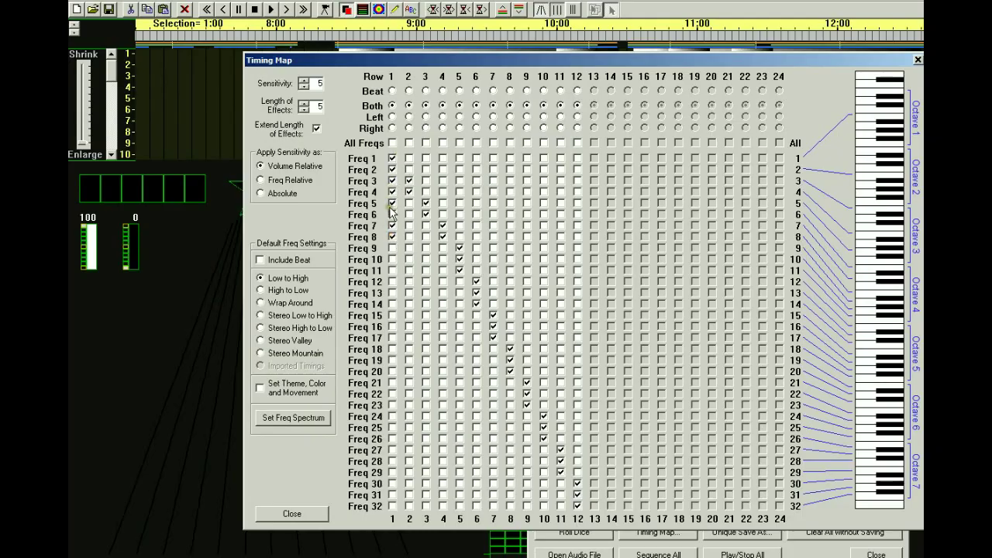
left_click_drag(358, 62, 889, 54)
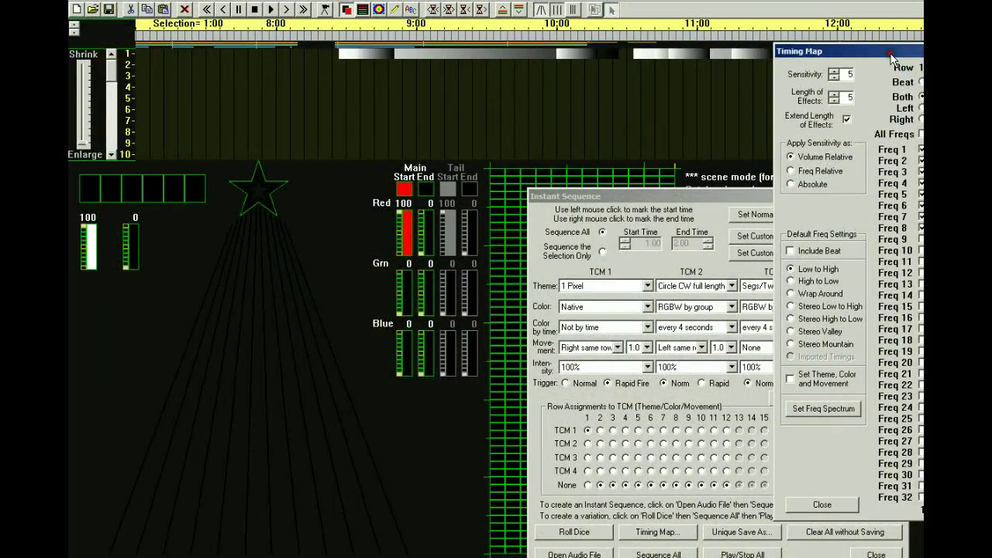
- Sequence the whole song again, creating new timings and erasing the current sequence
left_click(656, 552)
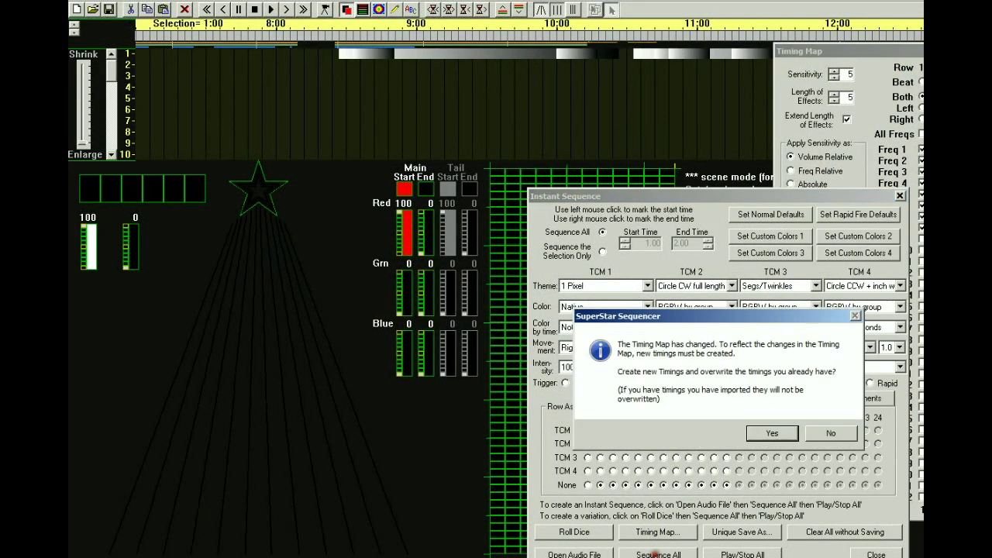
left_click(762, 432)
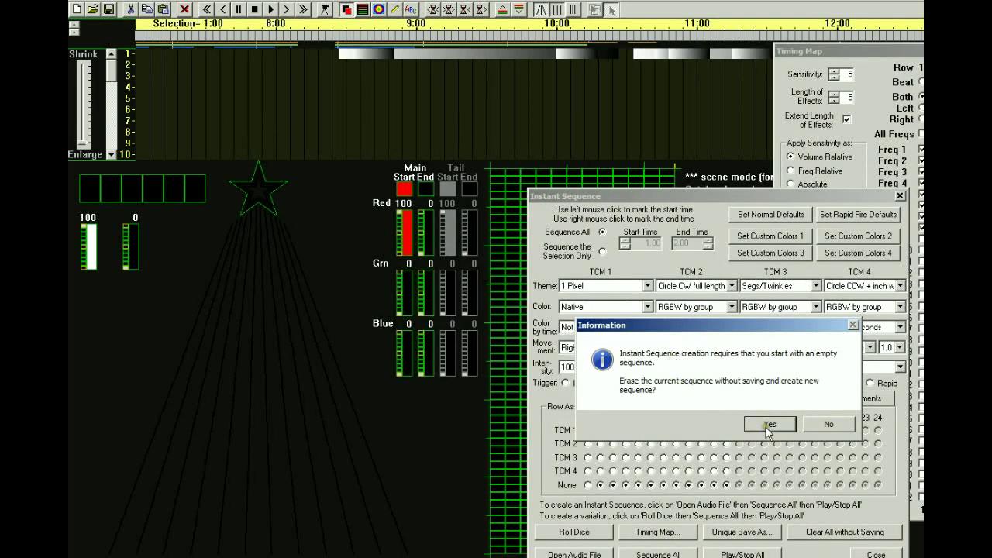
left_click(764, 423)
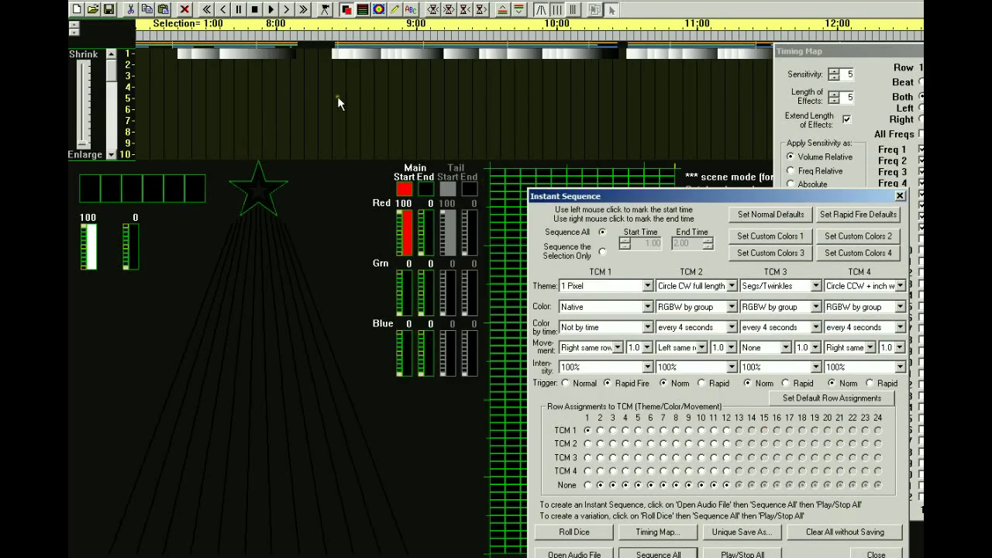
- Step the timeline back slightly and play the regenerated sequence to check row 1's response to the music
left_click(224, 10)
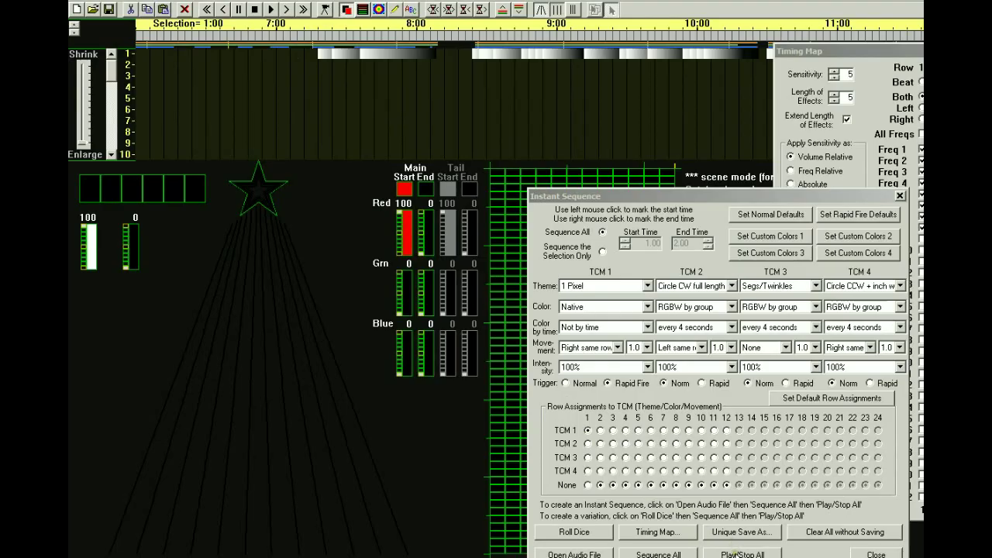
left_click_drag(704, 195, 699, 133)
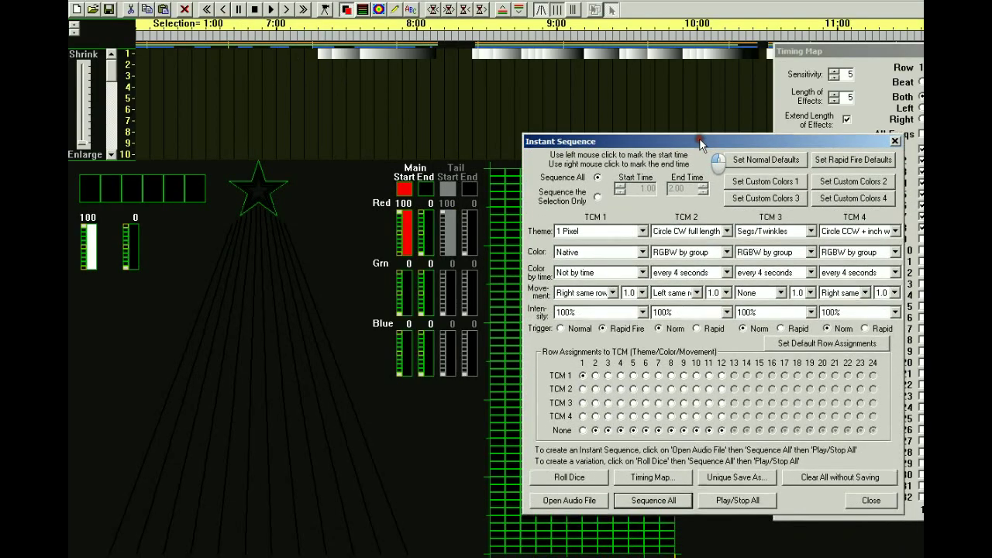
left_click(743, 493)
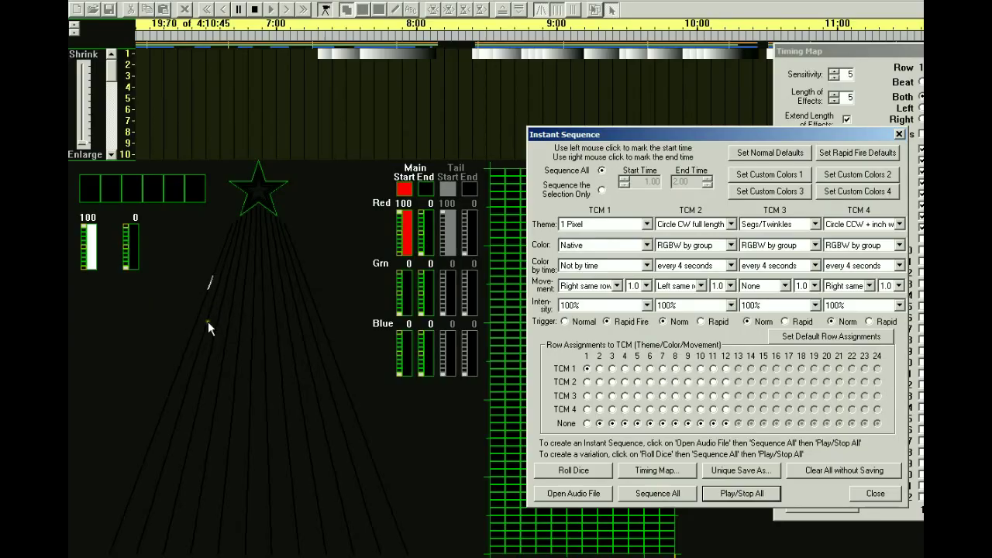
left_click(744, 493)
- Map row 1 to All Freqs in the Timing Map and move the map aside
left_click_drag(915, 51, 400, 54)
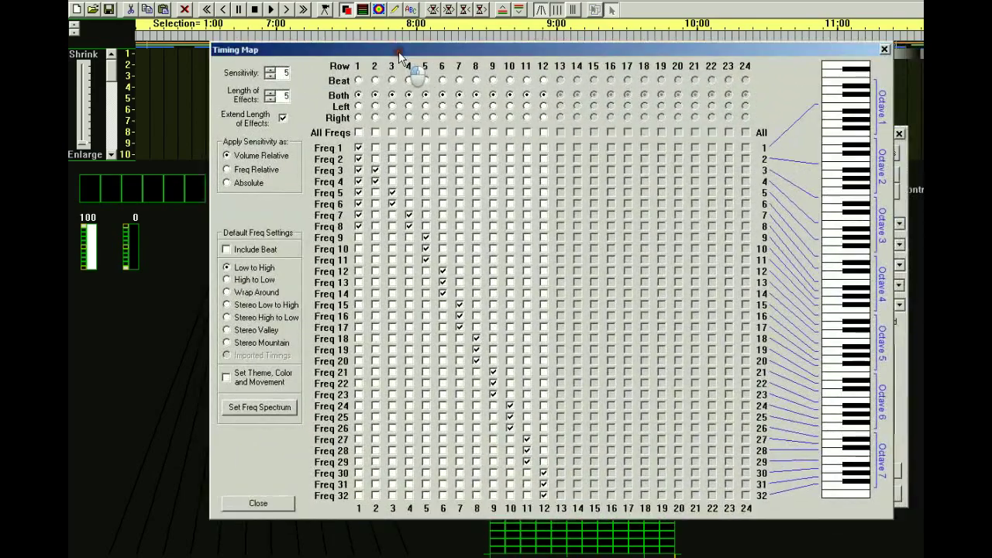
left_click(359, 133)
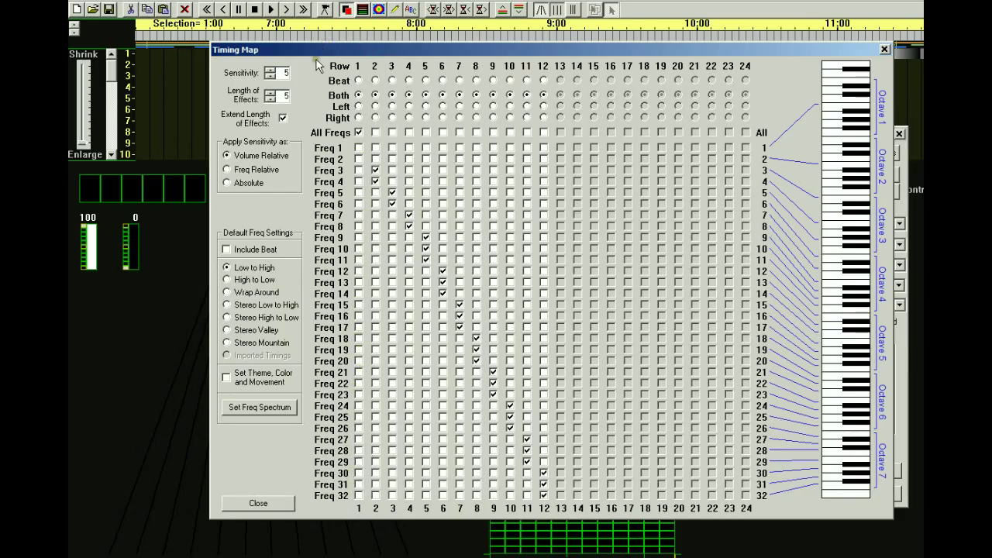
left_click_drag(317, 52, 991, 35)
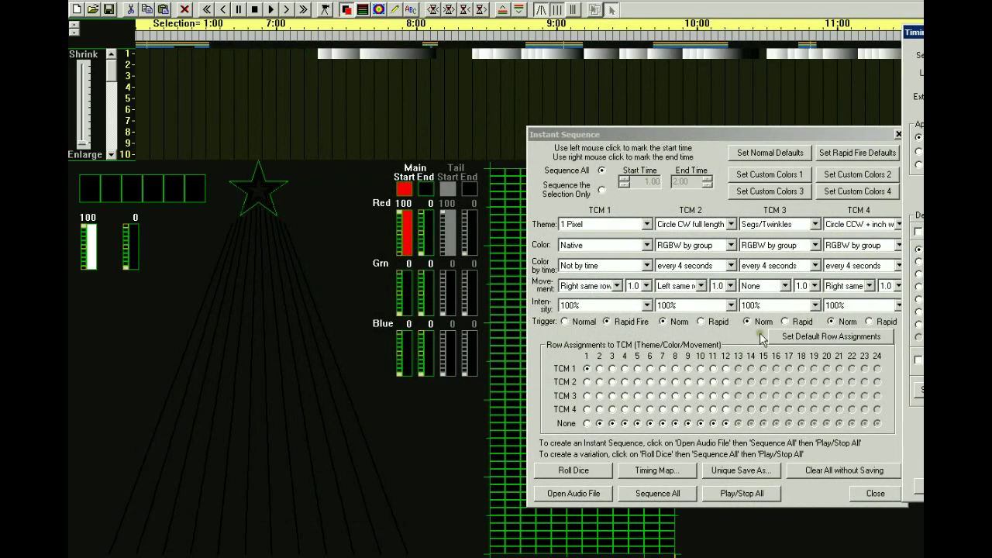
- Regenerate the timings and the full instant sequence from the changed timing map, erasing the existing sequence
left_click(660, 493)
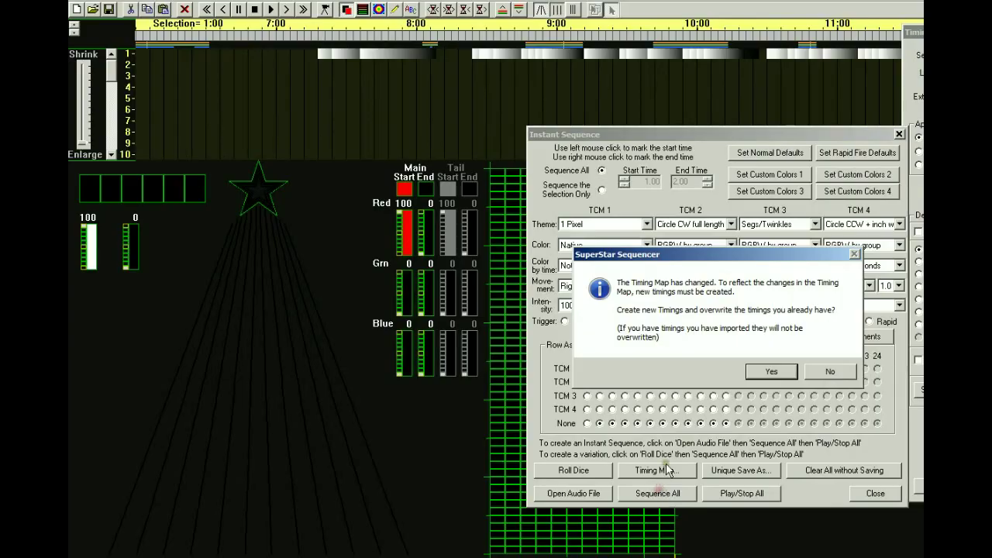
left_click(770, 377)
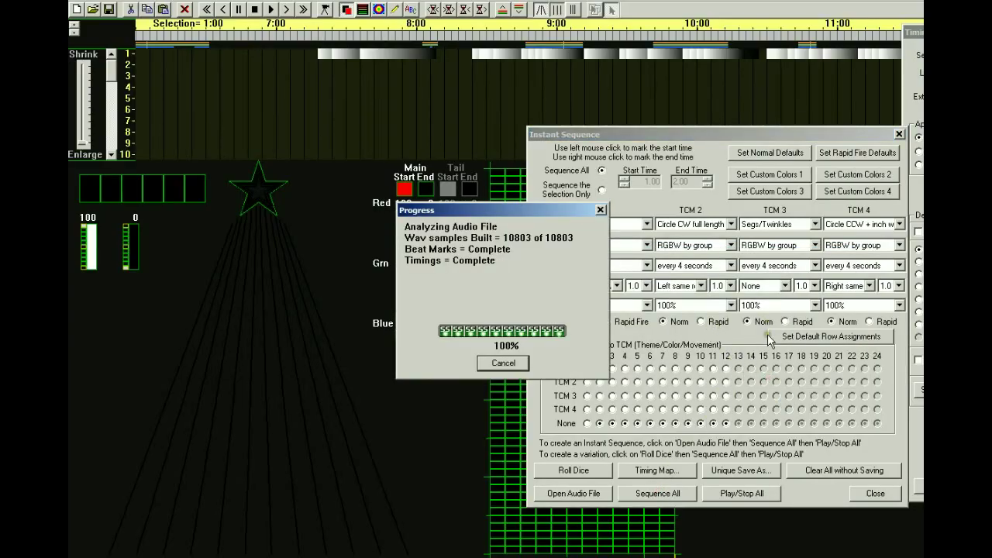
left_click(761, 362)
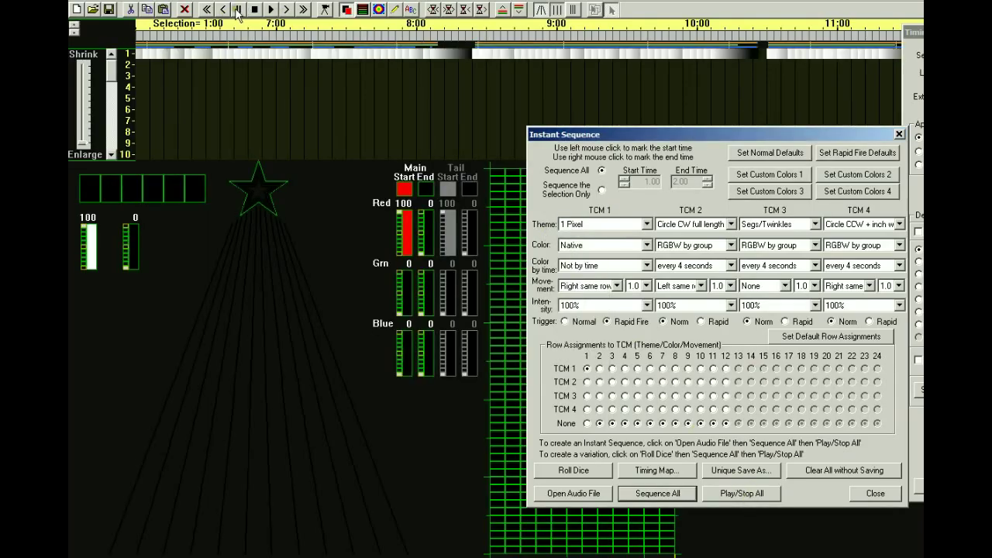
- Return to the start of the timeline and play the new sequence to review the single-pixel effects
left_click(206, 10)
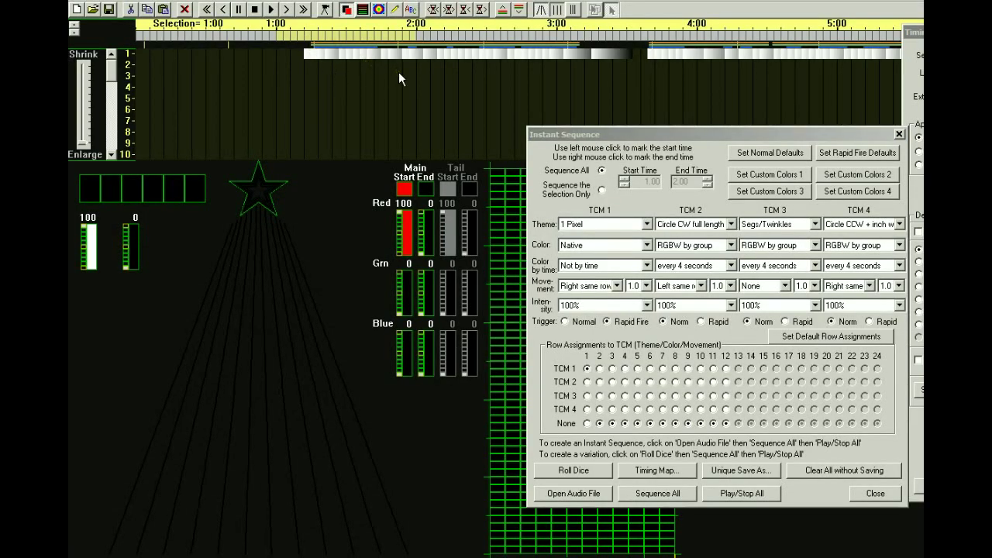
left_click(733, 493)
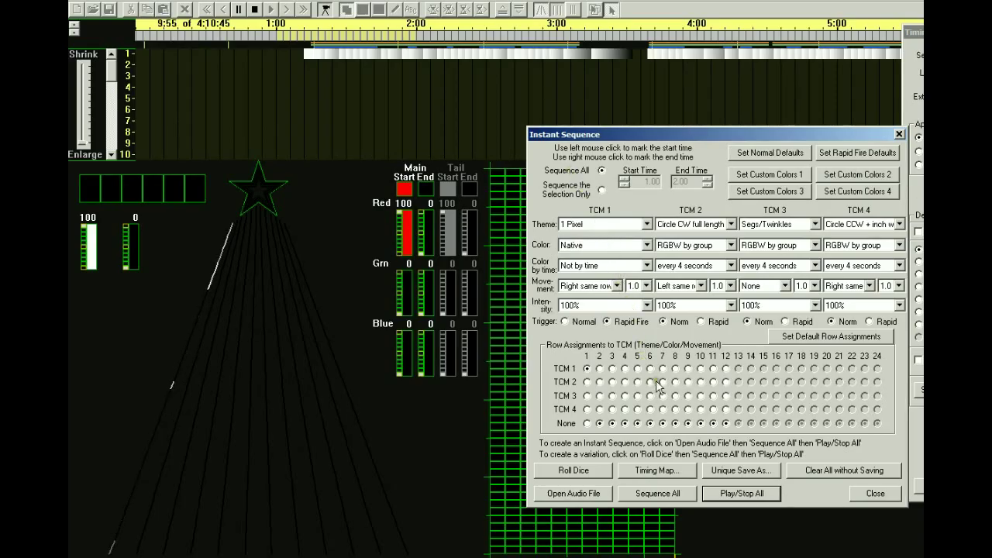
left_click(728, 496)
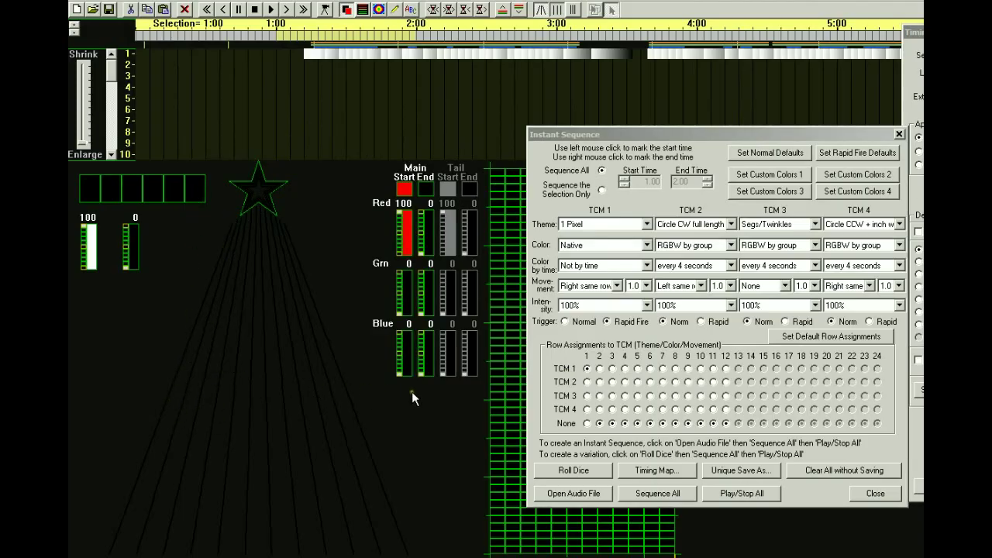
- Set TCM 1's color to RGBW by group and regenerate the full sequence, erasing the current one
left_click(646, 245)
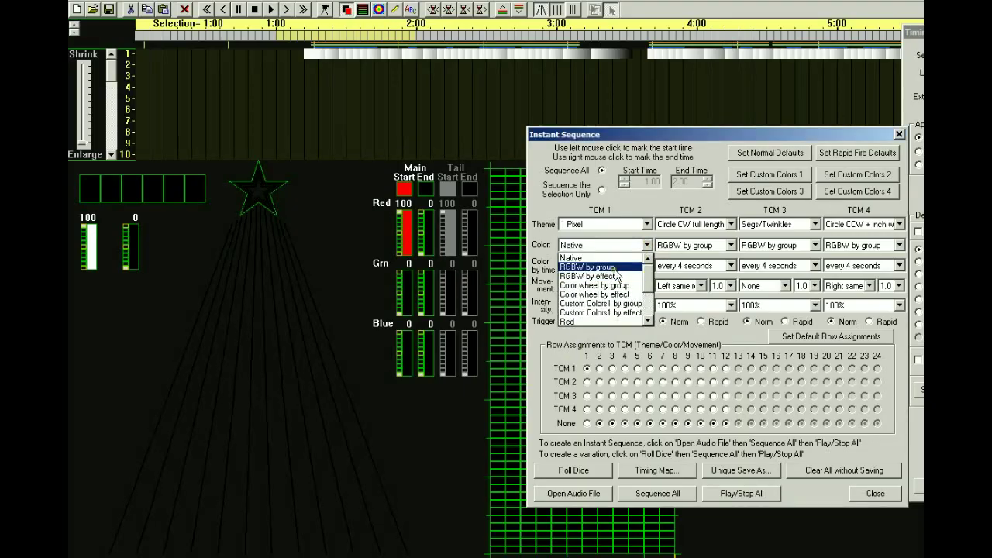
left_click(616, 268)
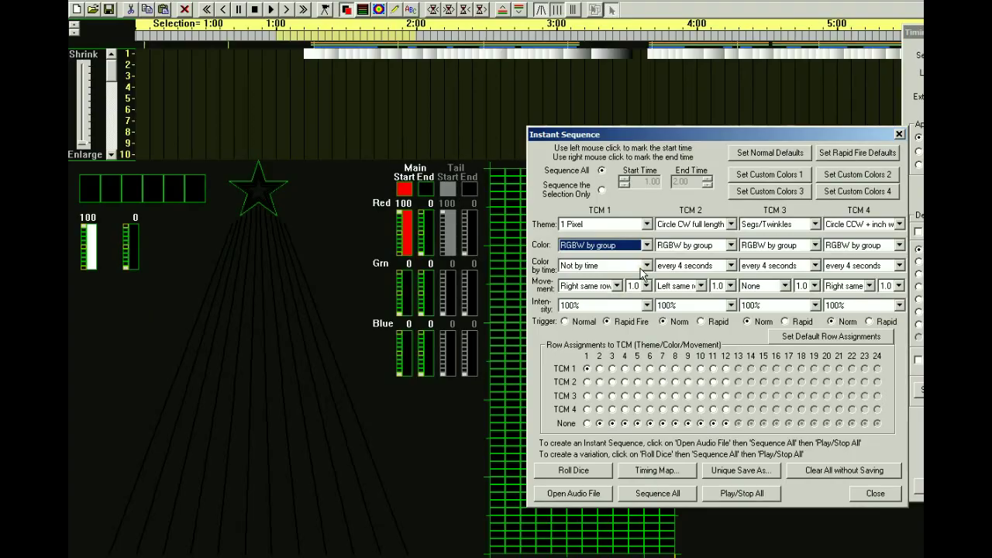
left_click(645, 492)
left_click(647, 494)
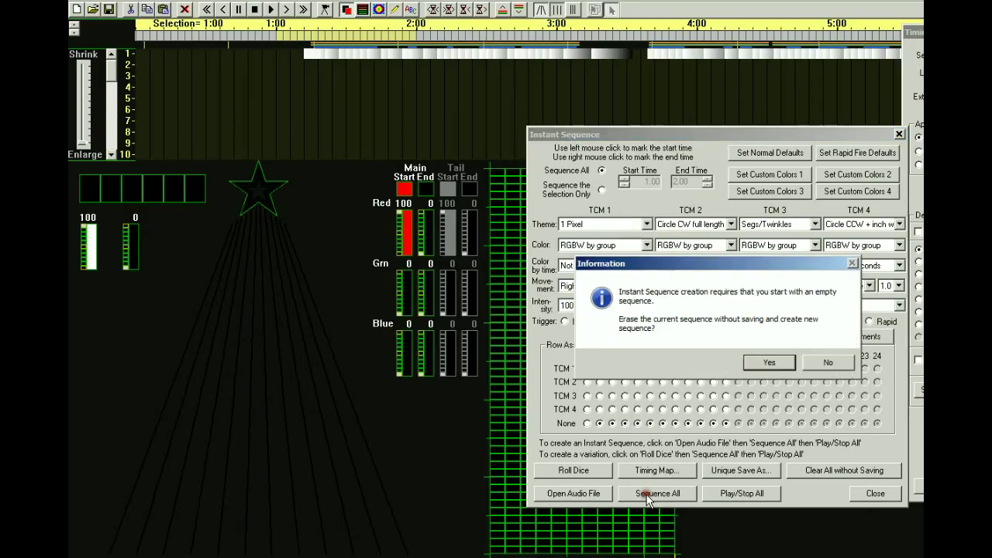
left_click(763, 361)
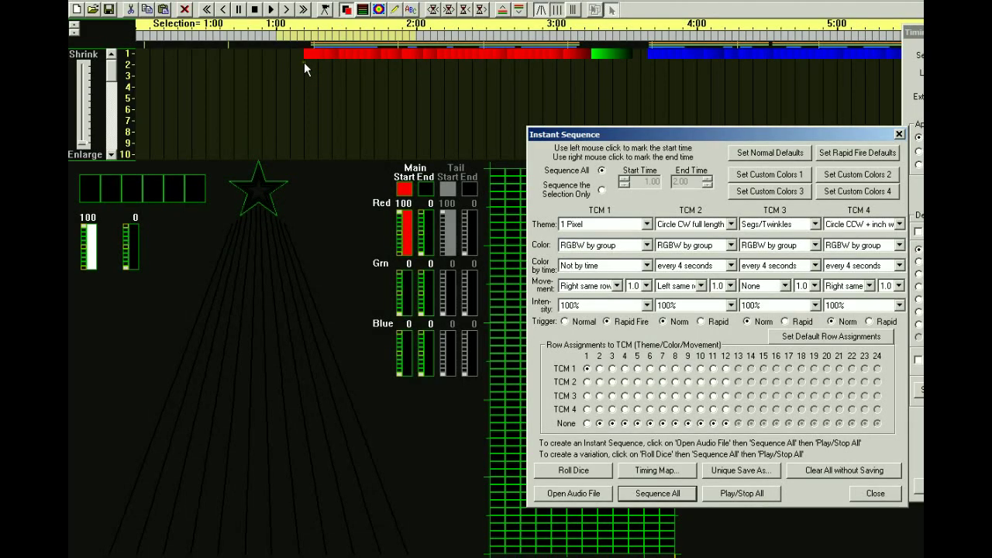
- Inspect row 1's color groups along the timeline with the dialog moved aside, and play the sequence from the start
left_click_drag(617, 135, 579, 162)
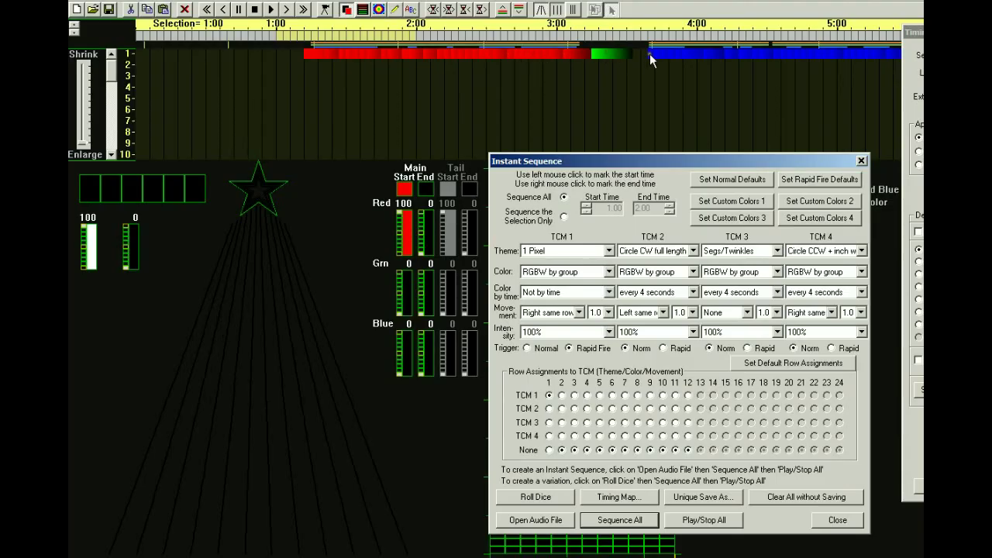
left_click(284, 10)
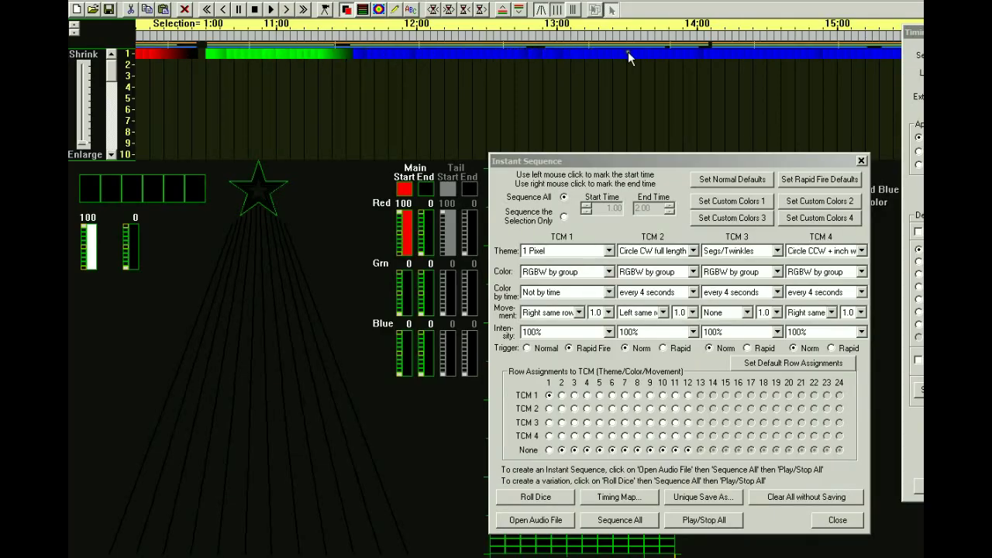
left_click(207, 10)
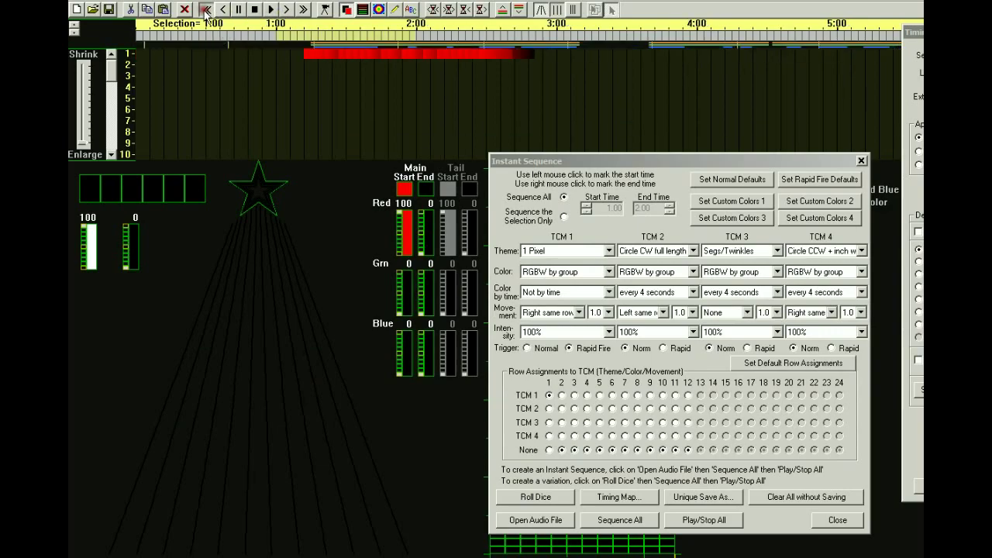
left_click(325, 10)
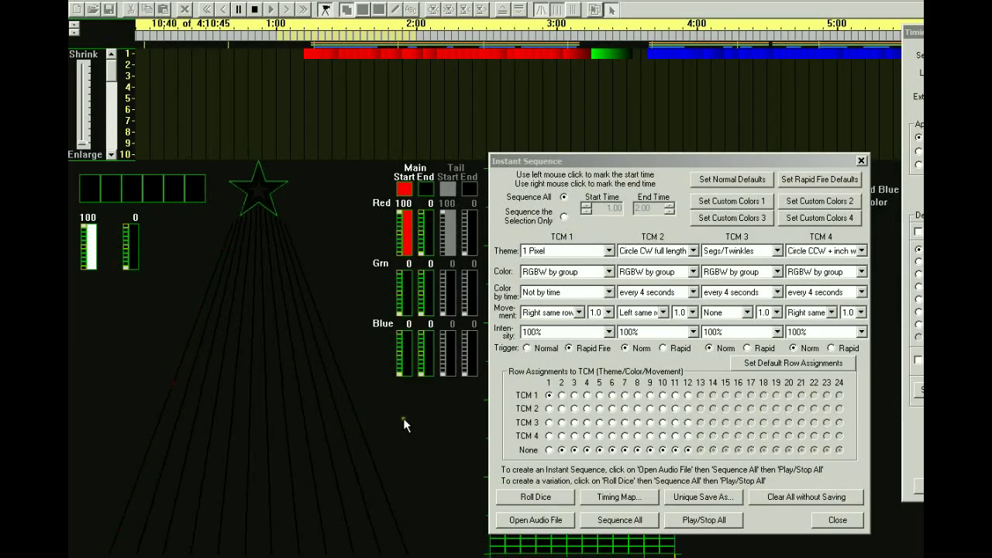
left_click(704, 521)
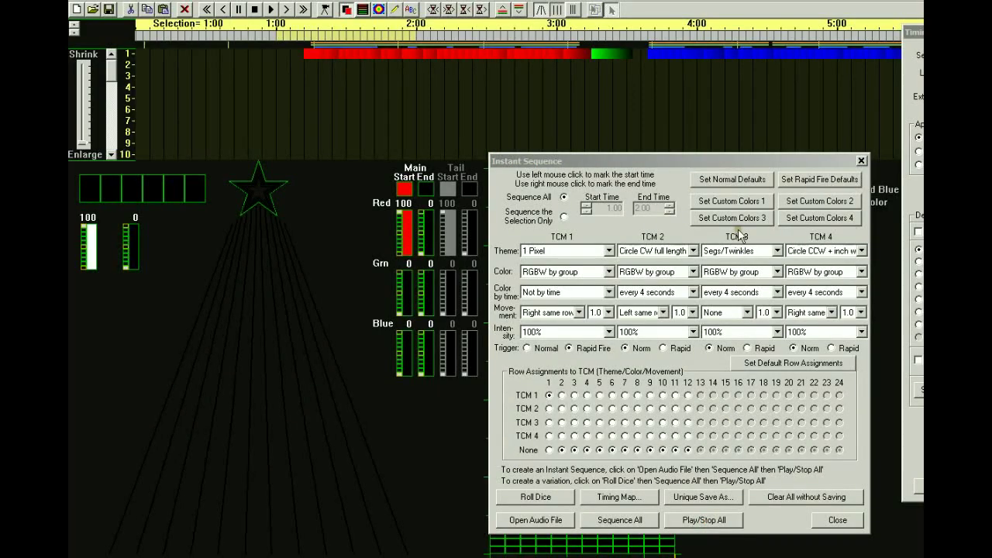
- Define Custom Colors 1 as a set of three colors: red, orange and yellow
left_click(732, 202)
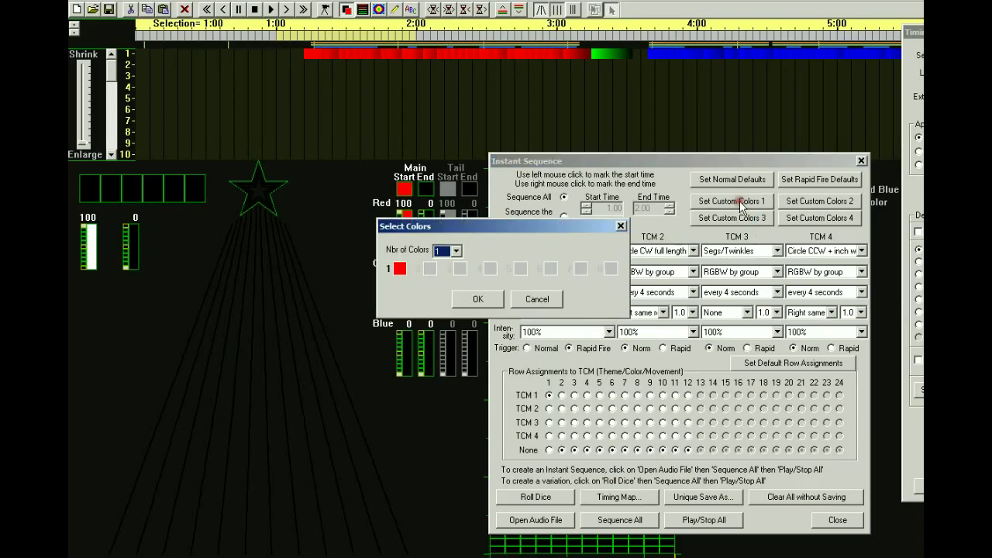
left_click(456, 249)
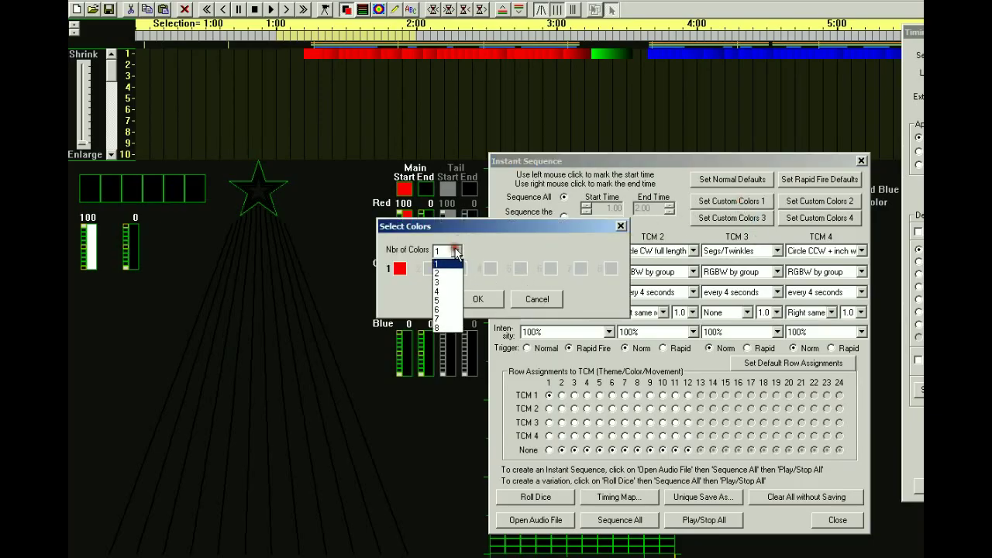
left_click(439, 285)
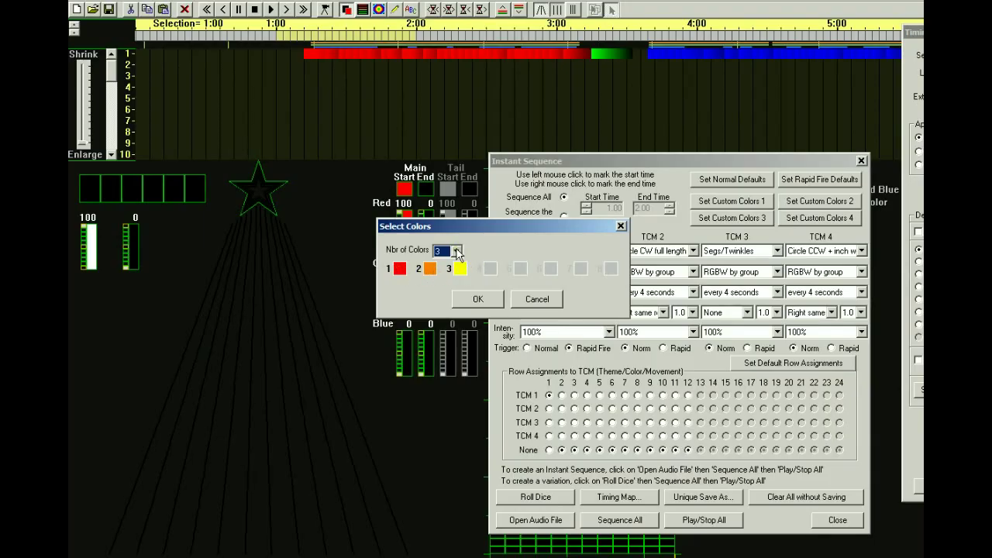
left_click(474, 300)
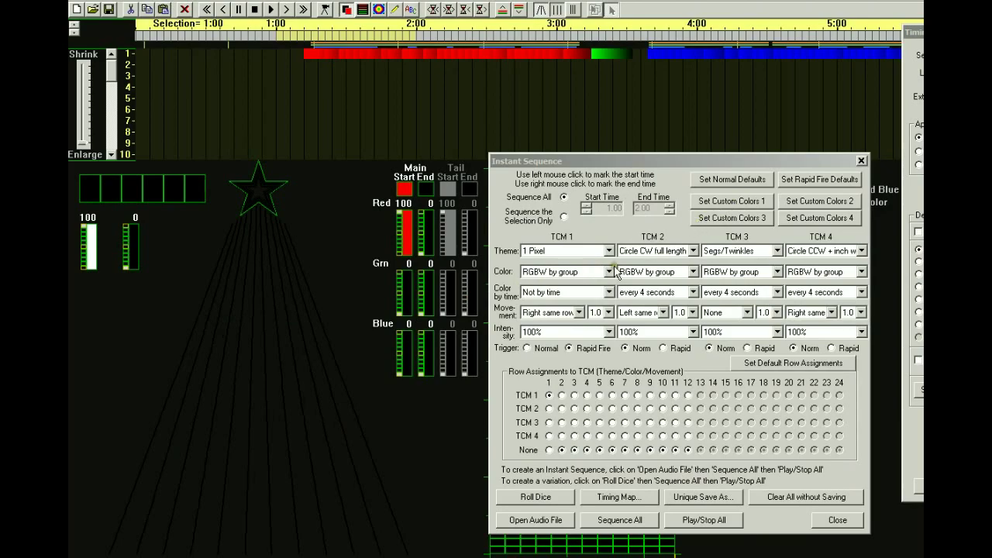
- Set TCM 1's color to Custom Colors1 by group and regenerate the full sequence, erasing the current one
left_click(610, 271)
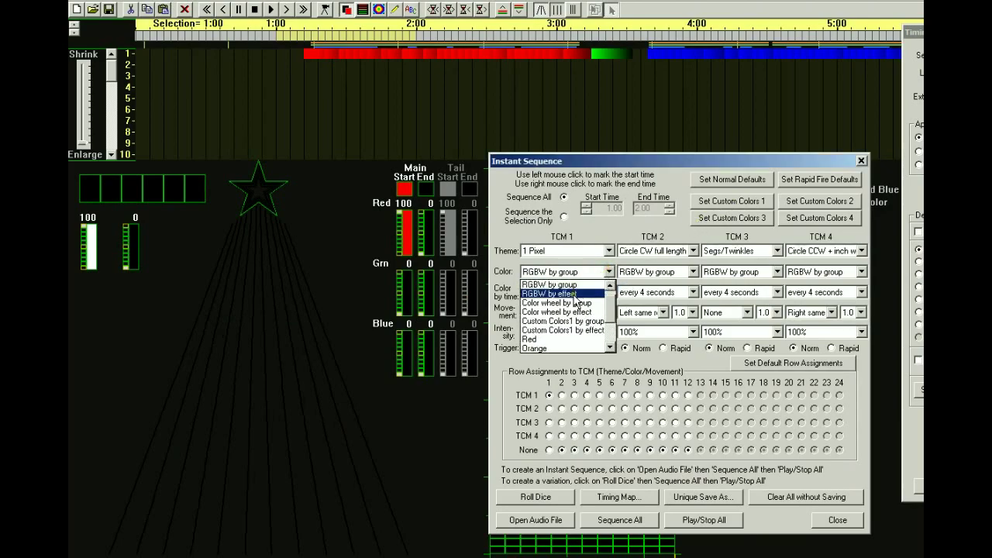
left_click(570, 323)
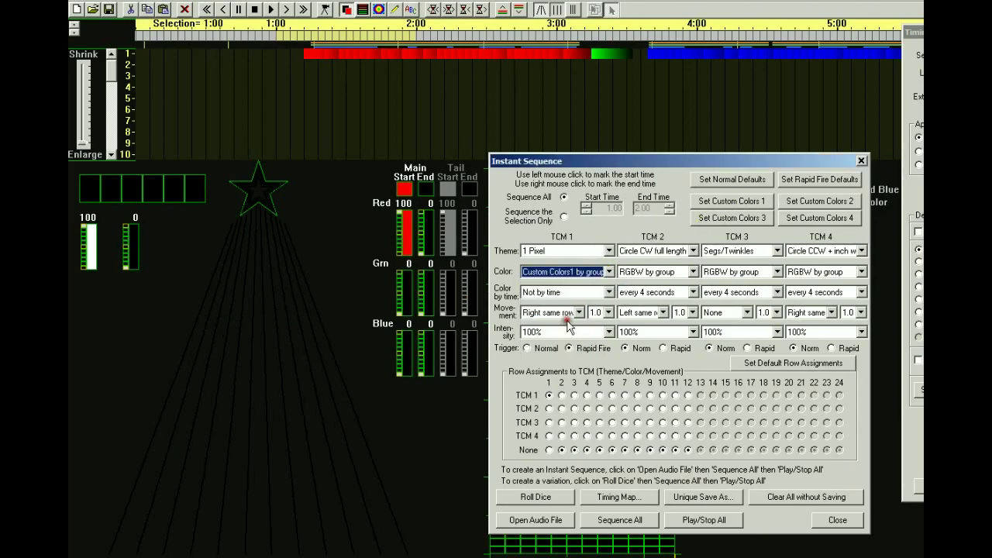
left_click(609, 272)
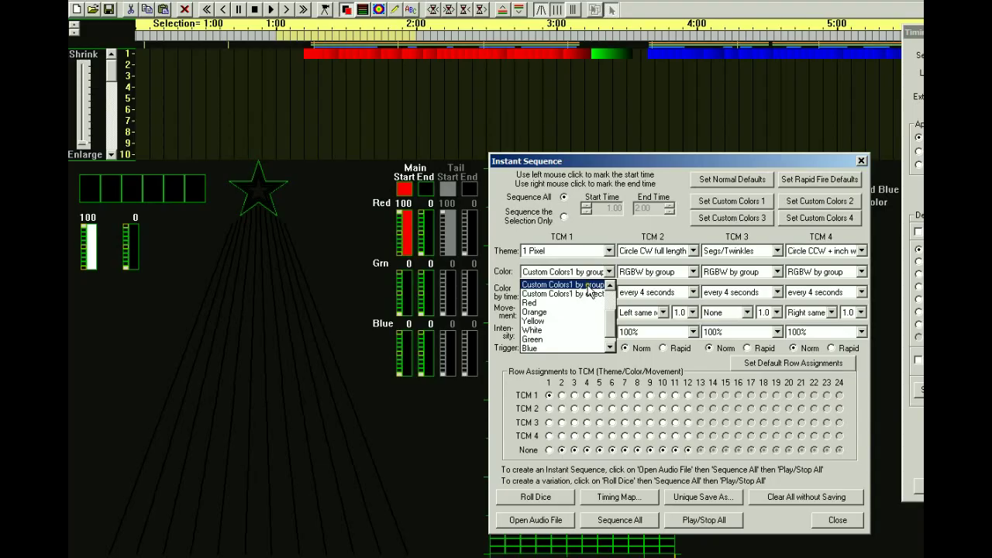
left_click(590, 285)
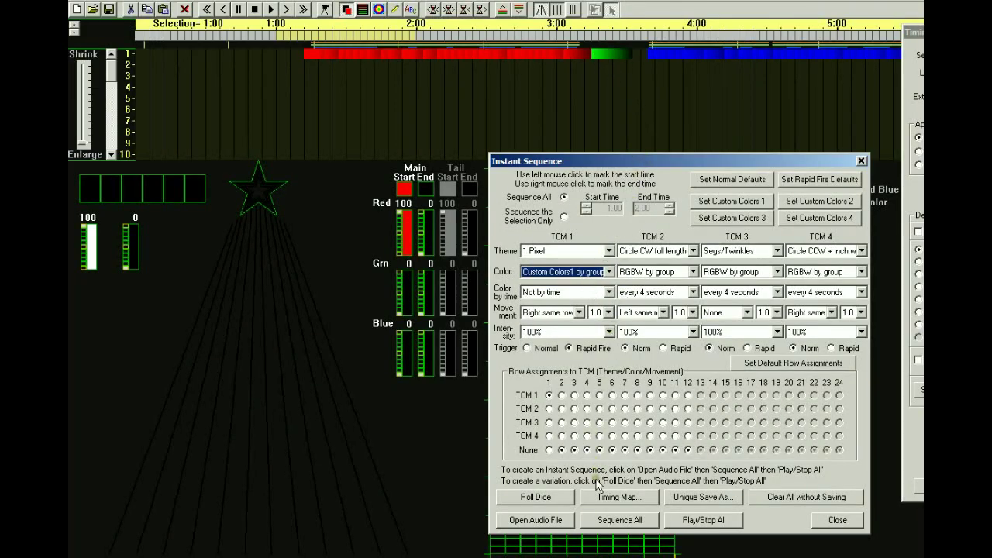
left_click(621, 521)
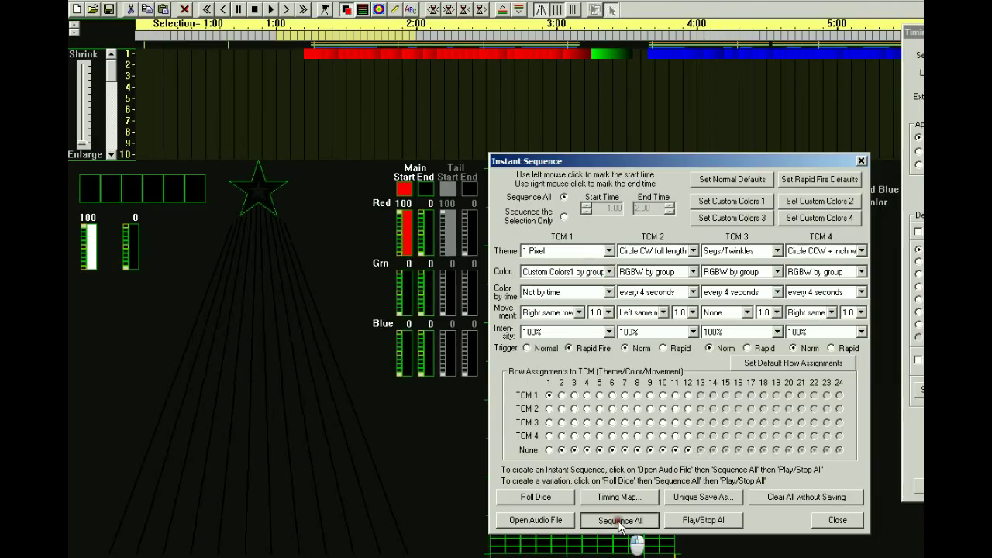
left_click(727, 392)
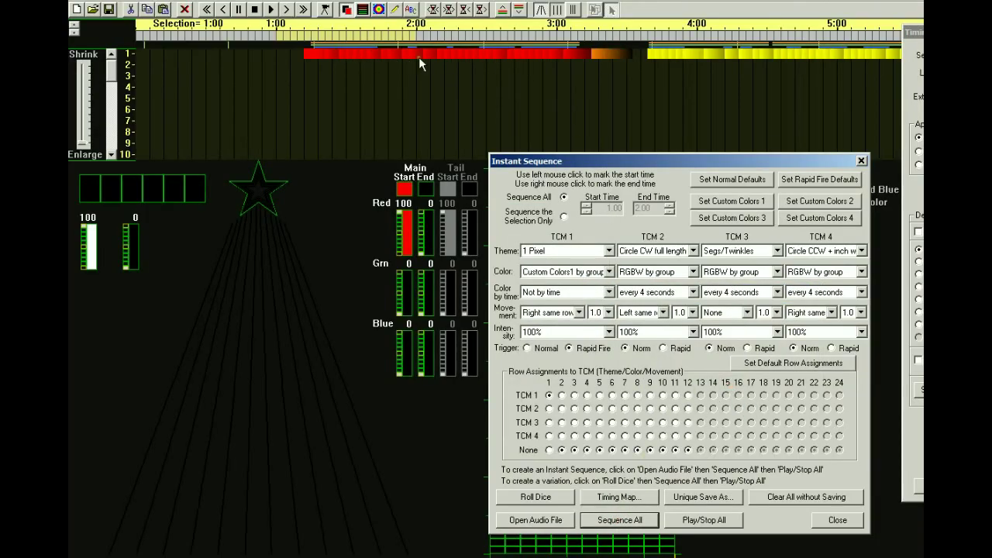
- Check the custom color groups further along the timeline, and play the sequence from the start
left_click(285, 9)
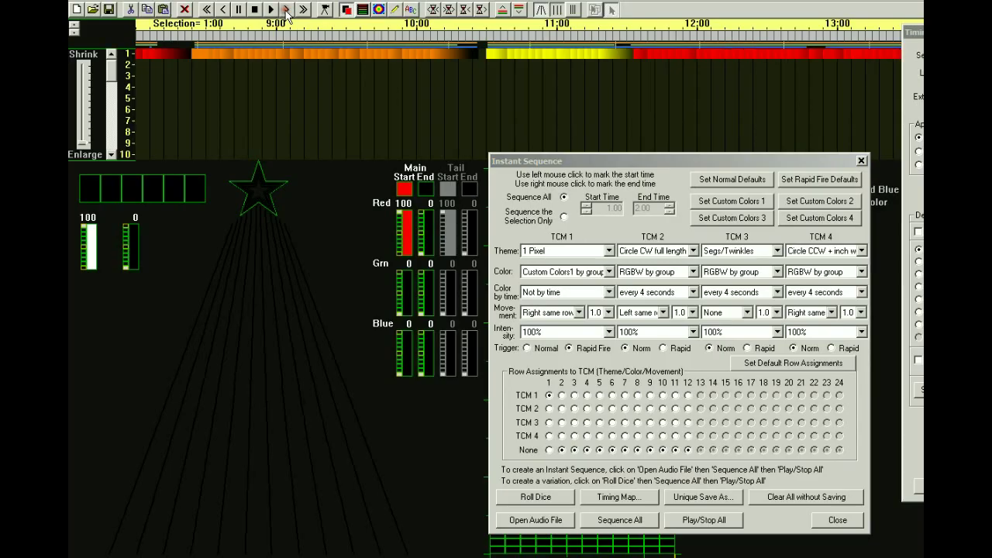
left_click(208, 10)
left_click(690, 521)
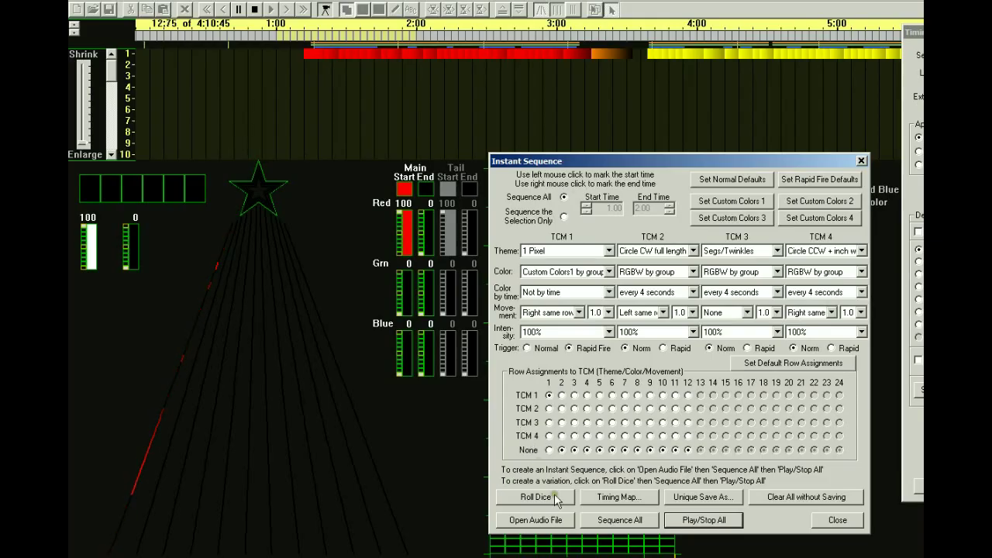
left_click(701, 520)
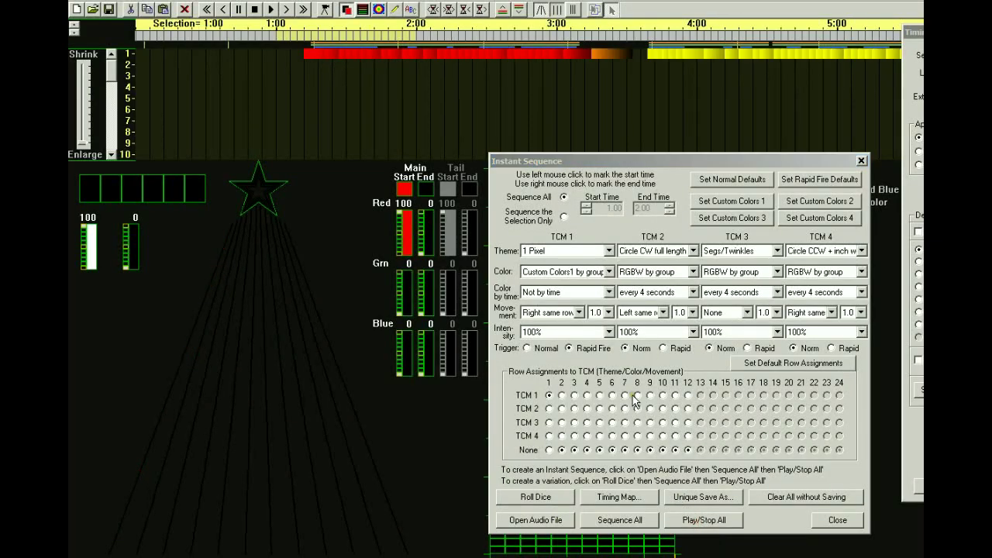
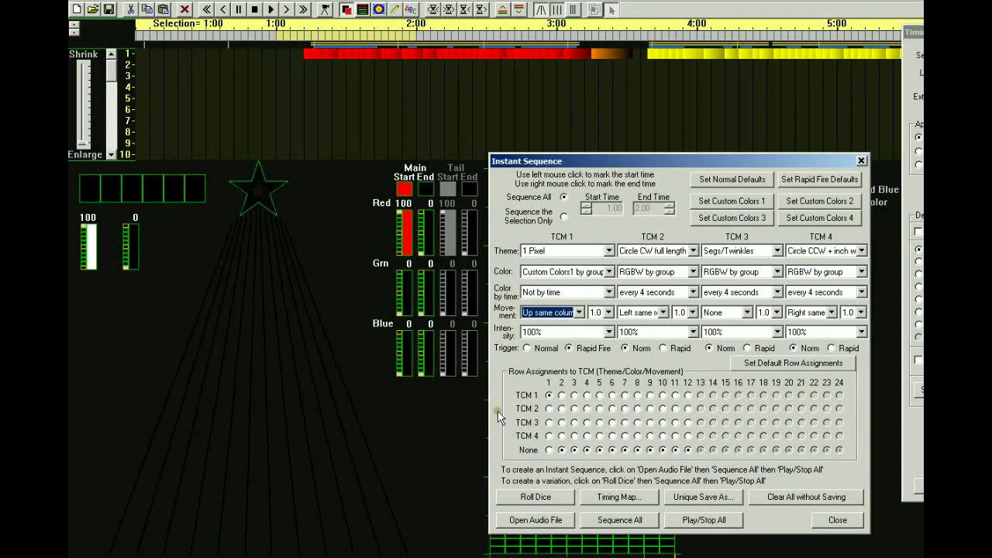
- Regenerate the full sequence with TCM 1's Up same column movement, replacing the existing one, and play the visible part of the timeline
left_click(616, 525)
left_click(717, 389)
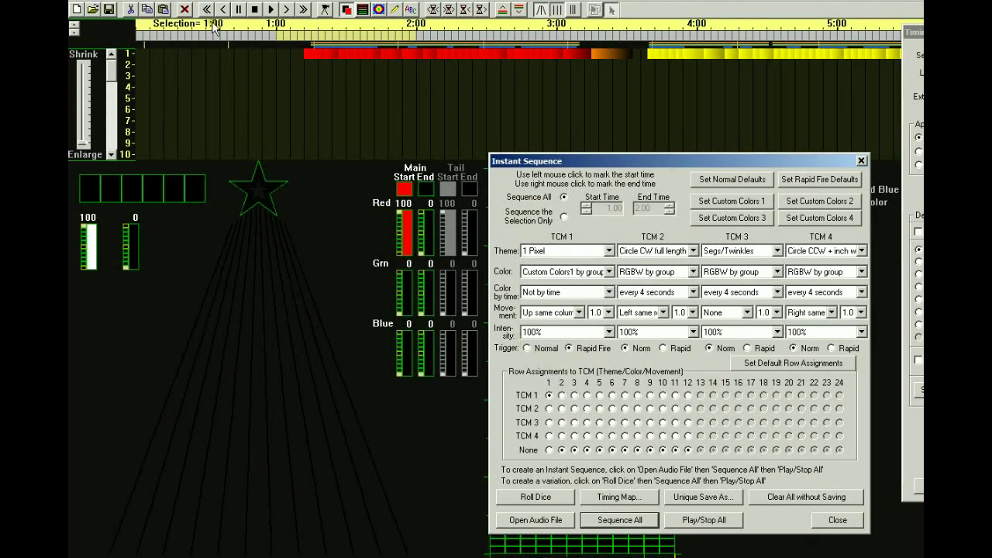
left_click(272, 9)
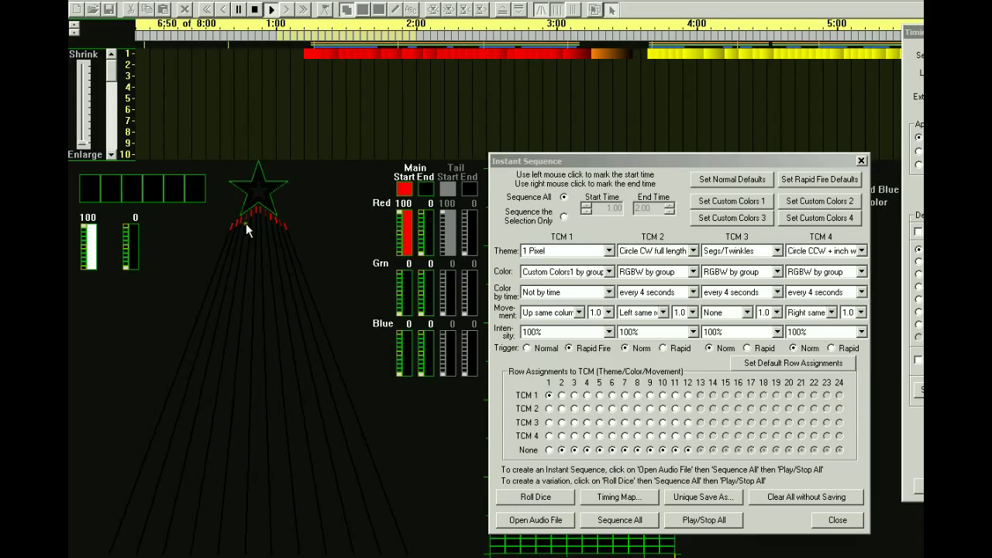
left_click(269, 35)
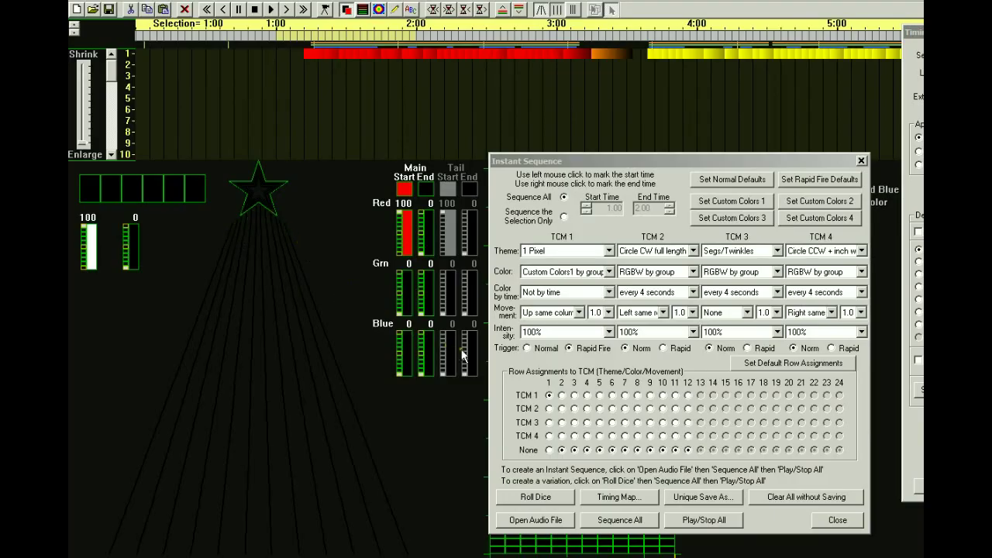
- Set TCM 1's movement to Up multi-column
left_click(578, 313)
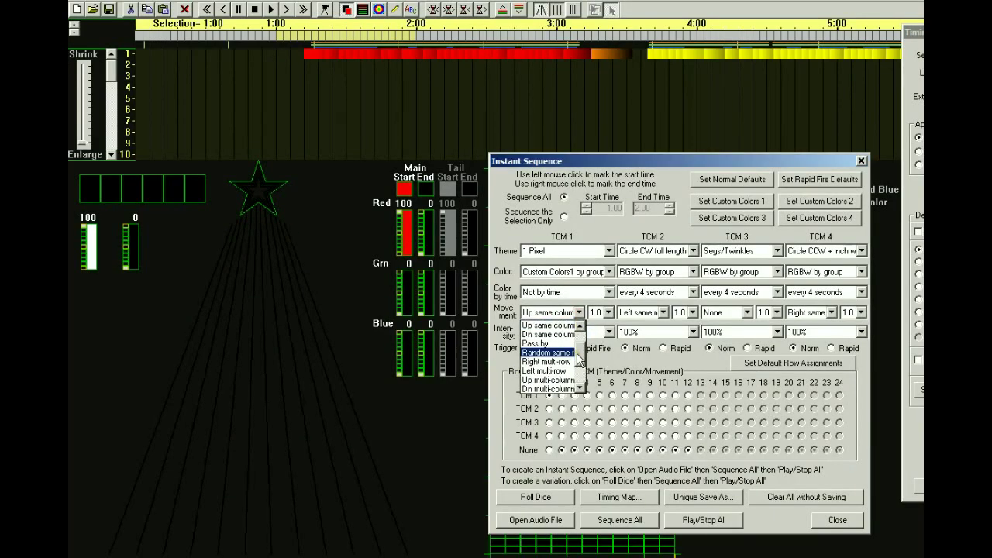
scroll(578, 361, "down", 2)
left_click(545, 370)
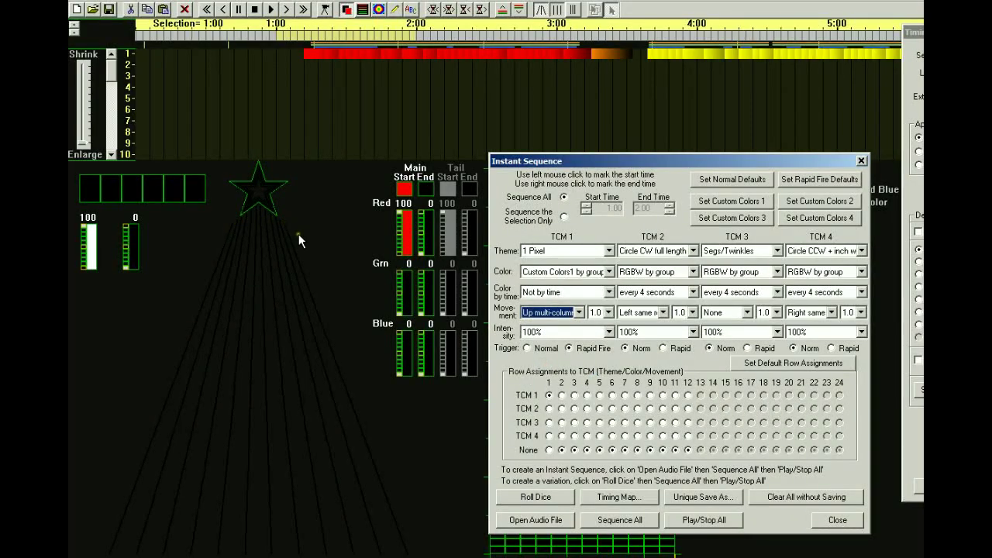
- Regenerate the full sequence with the multi-column movement, erasing the current one, and play it to review the effect
left_click(612, 520)
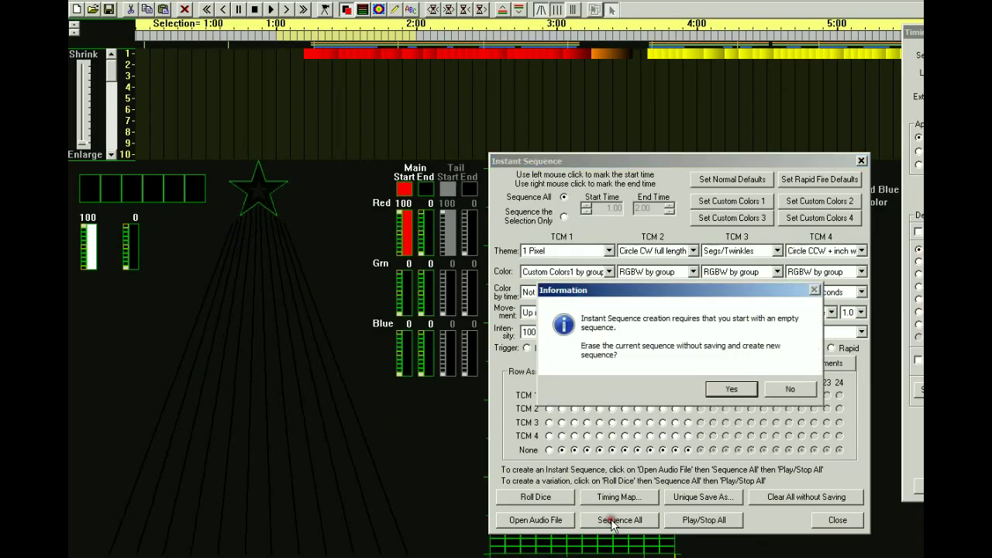
left_click(714, 390)
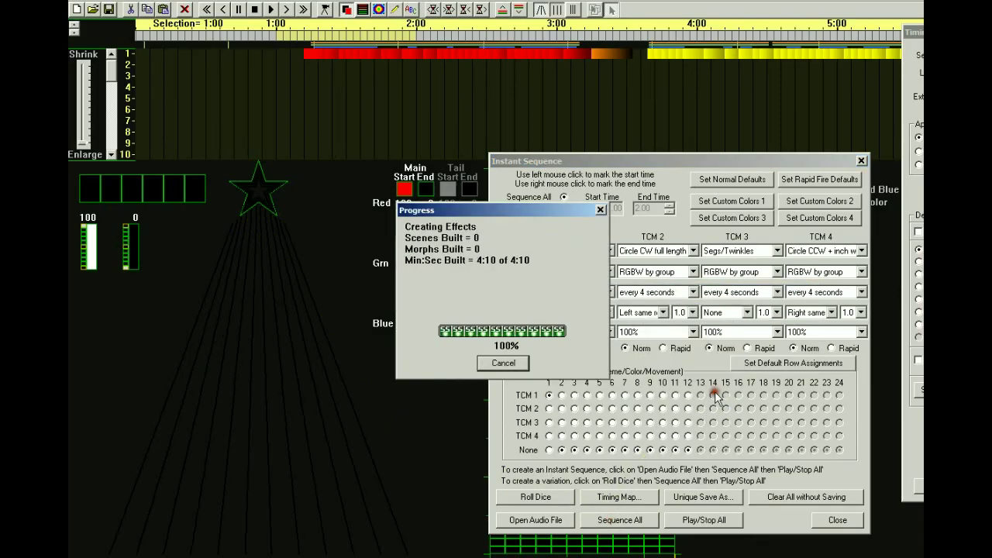
left_click(690, 520)
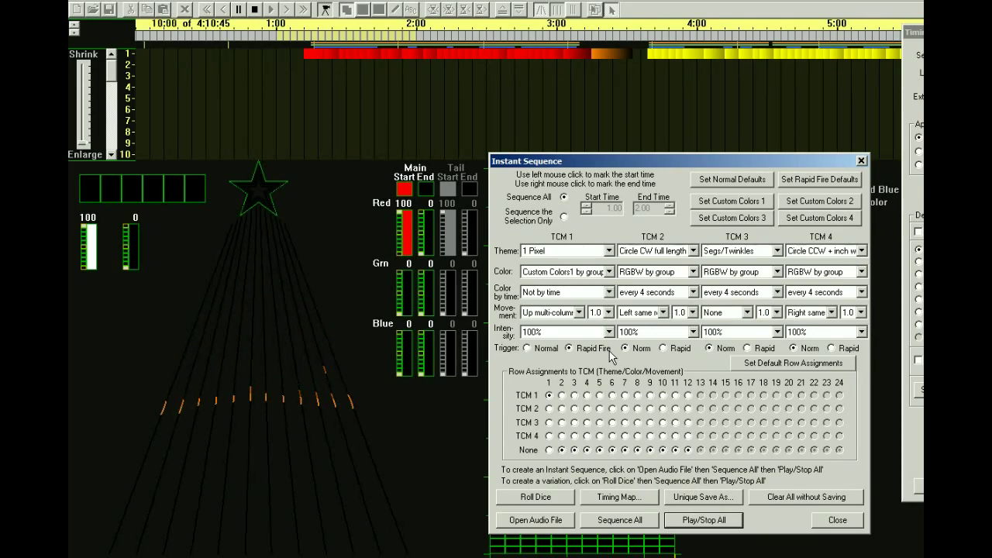
left_click(687, 521)
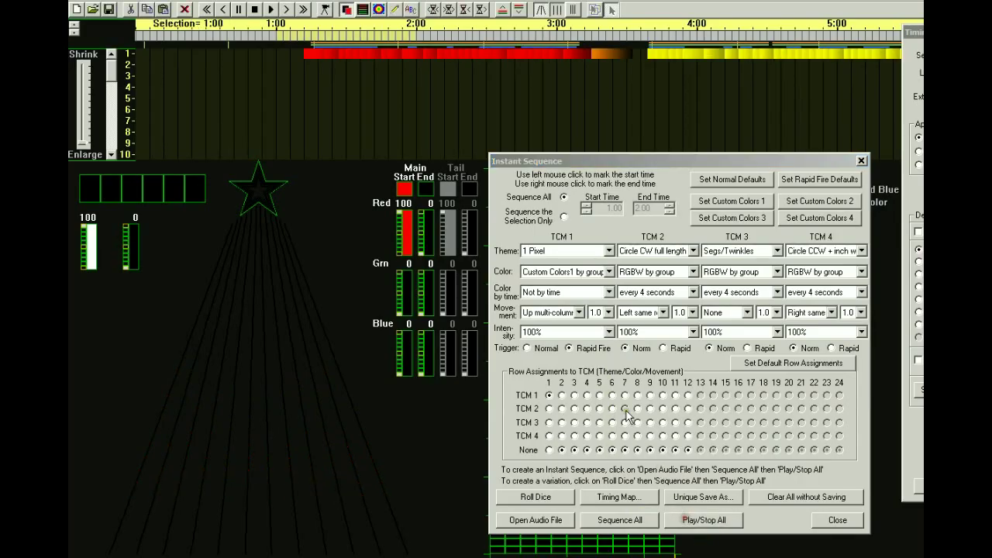
- Set TCM 1's movement back to Up same column
left_click(578, 312)
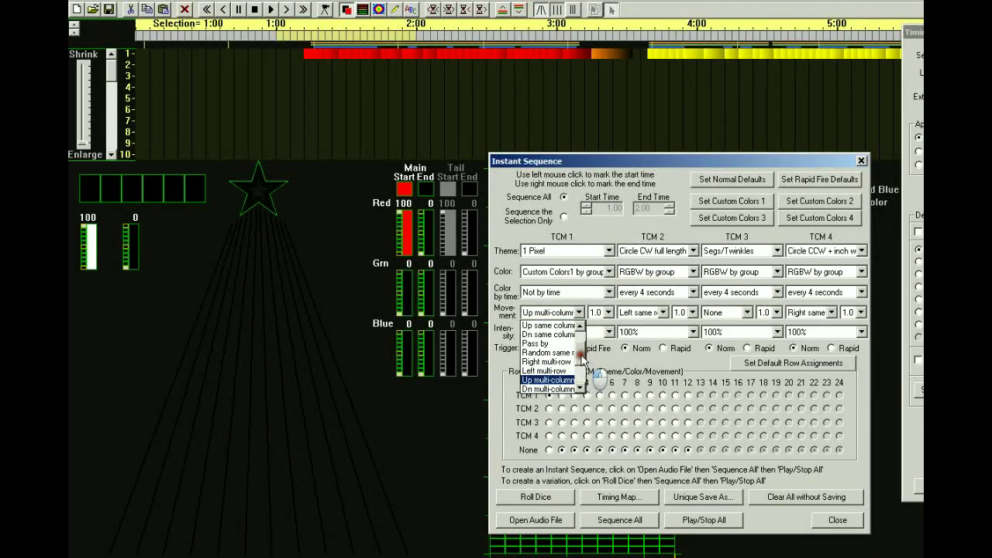
left_click_drag(582, 358, 579, 350)
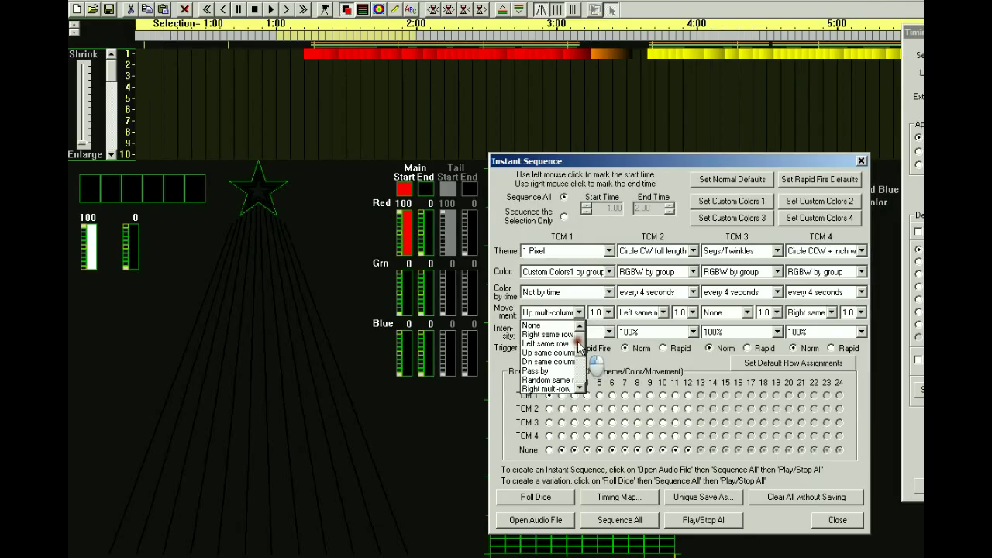
left_click(546, 354)
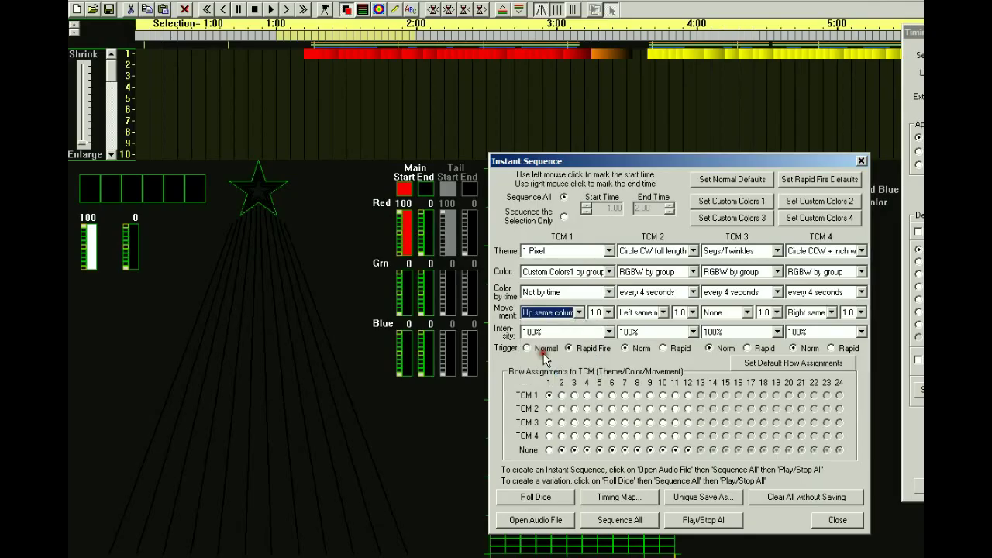
- Set TCM 1's theme to Morphs separating
left_click(609, 250)
scroll(612, 305, "up", 3)
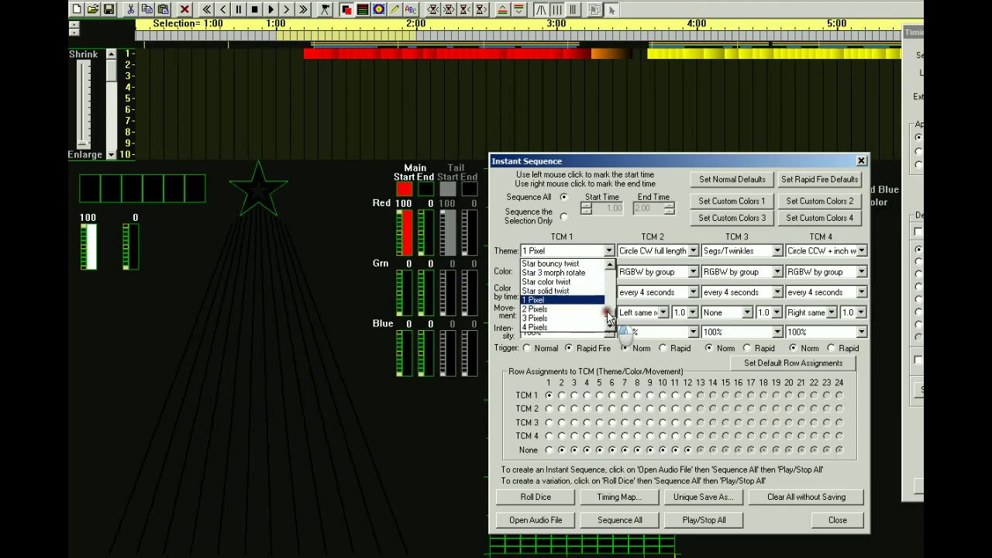
left_click_drag(611, 305, 610, 295)
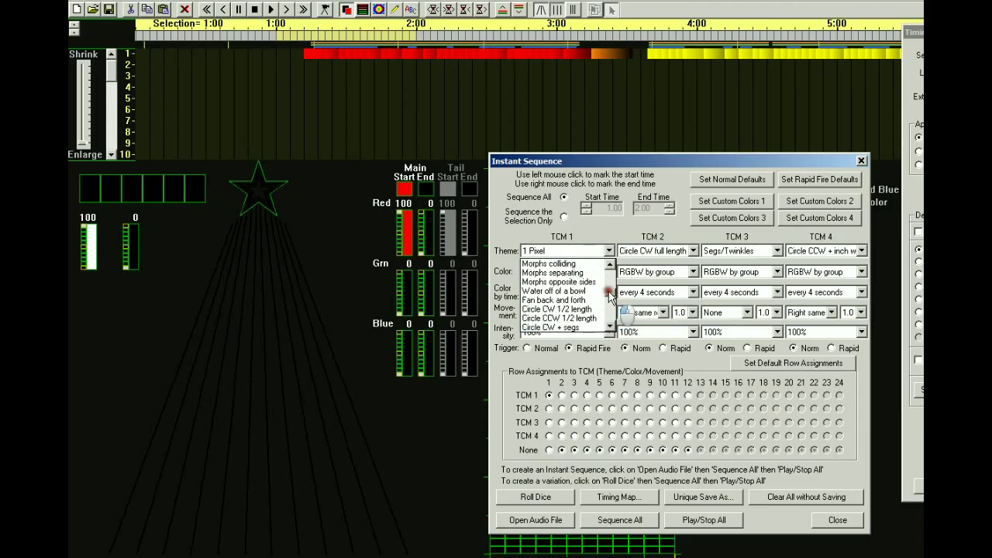
left_click(557, 273)
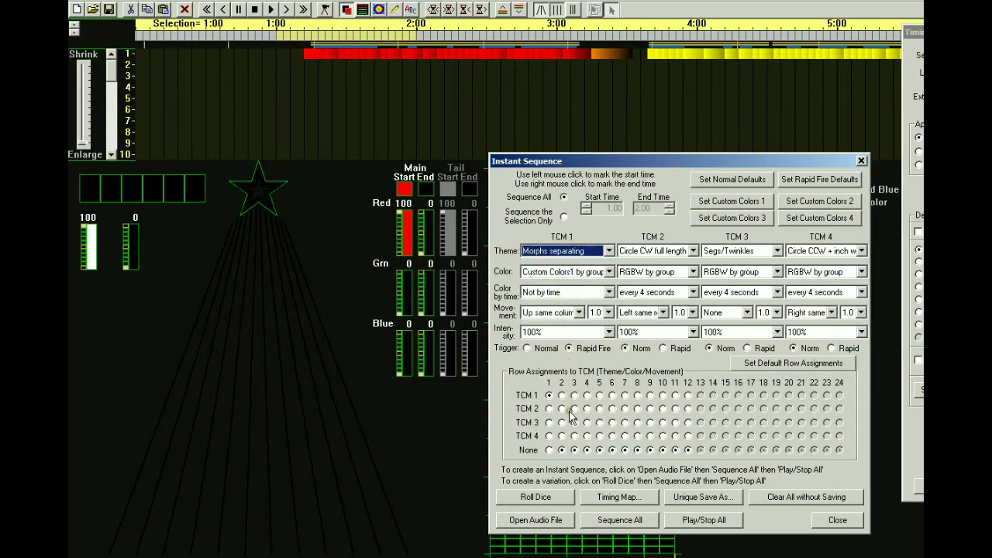
- Regenerate the full sequence with the Morphs separating theme, erasing the current one, and play it to review the effect before stopping playback
left_click(608, 525)
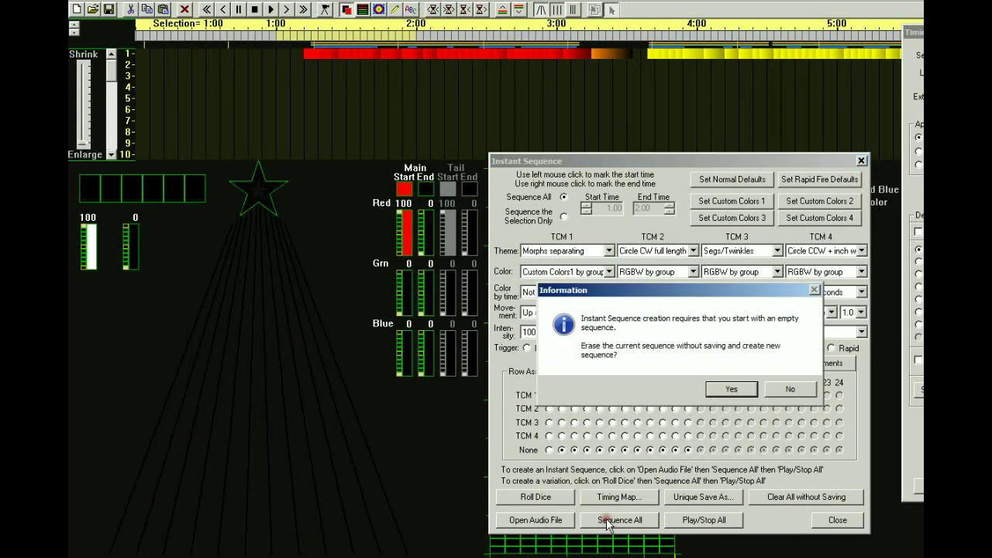
left_click(730, 390)
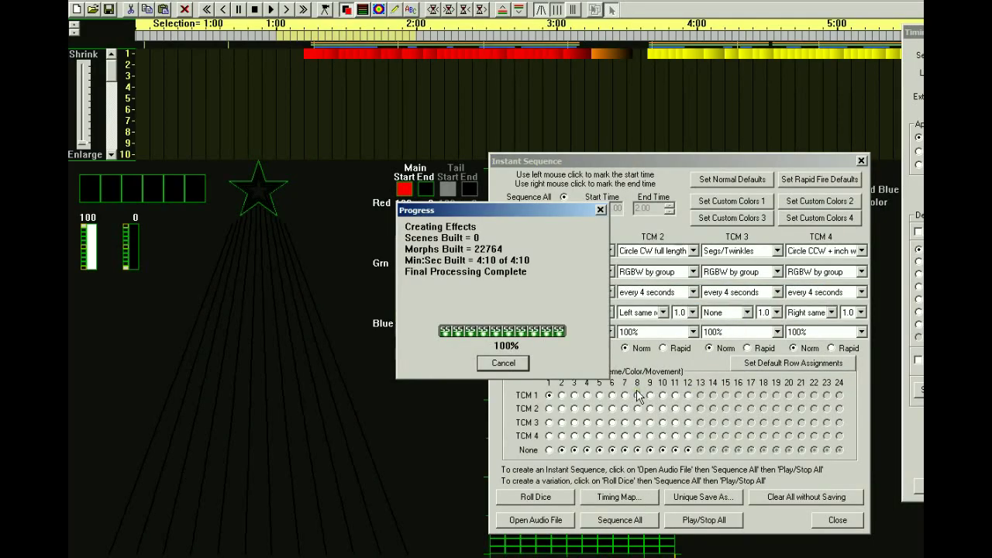
left_click(687, 523)
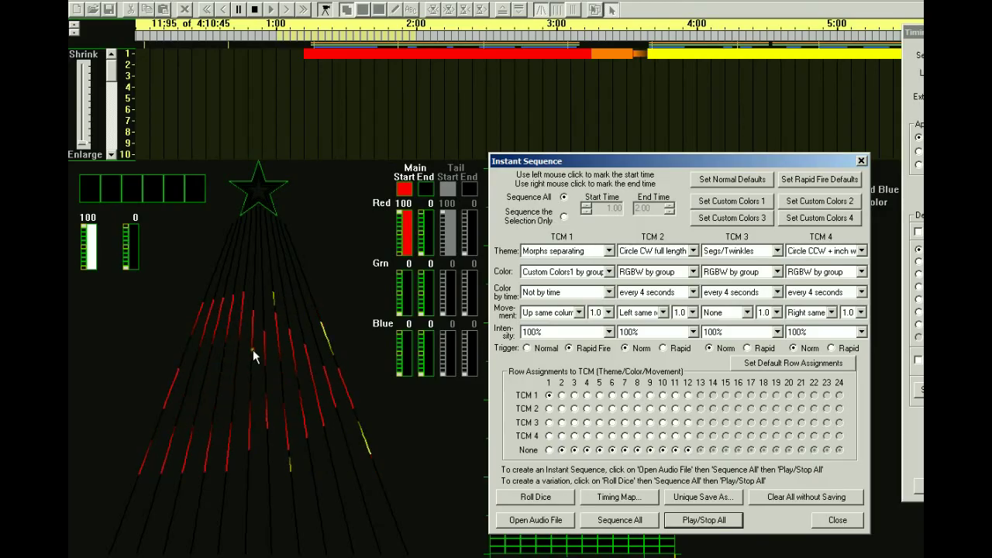
left_click(714, 521)
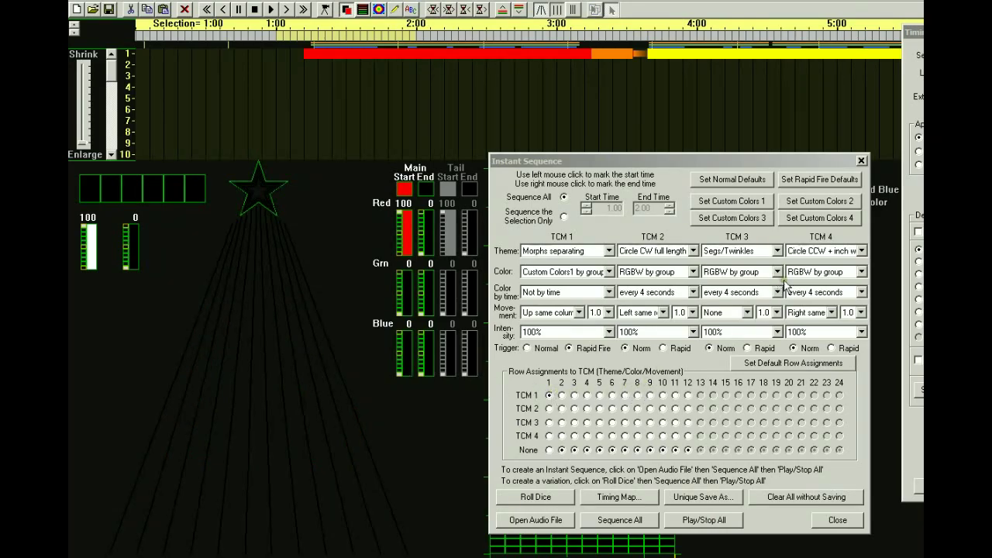
- Bring the Timing Map into full view to examine the frequency assignments per row, and move it aside again
left_click_drag(919, 33, 903, 35)
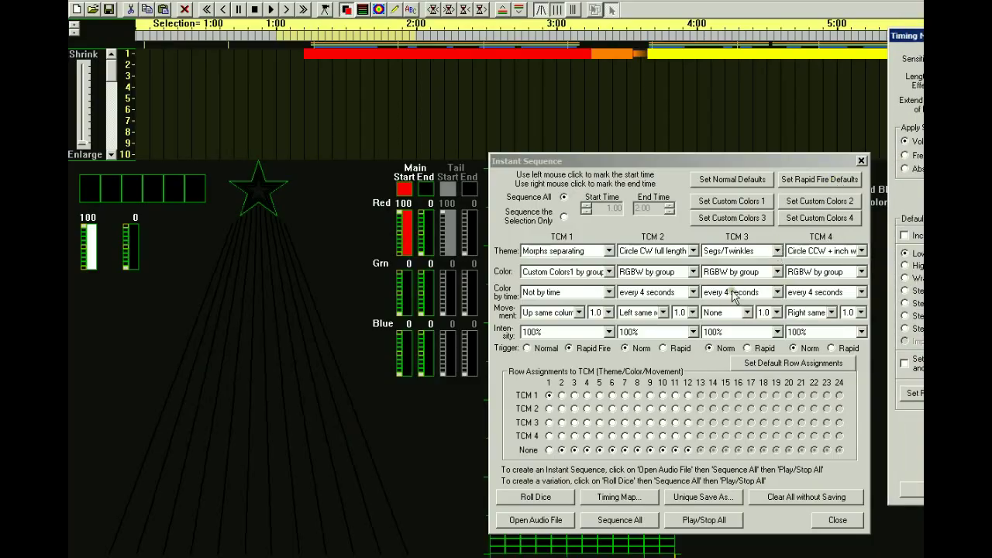
left_click_drag(684, 165, 468, 162)
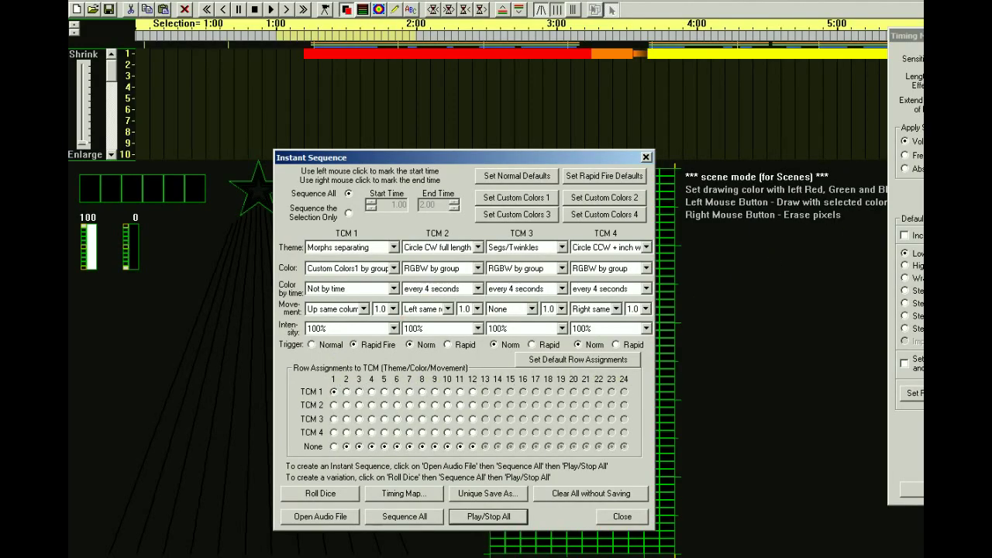
left_click_drag(907, 35, 447, 68)
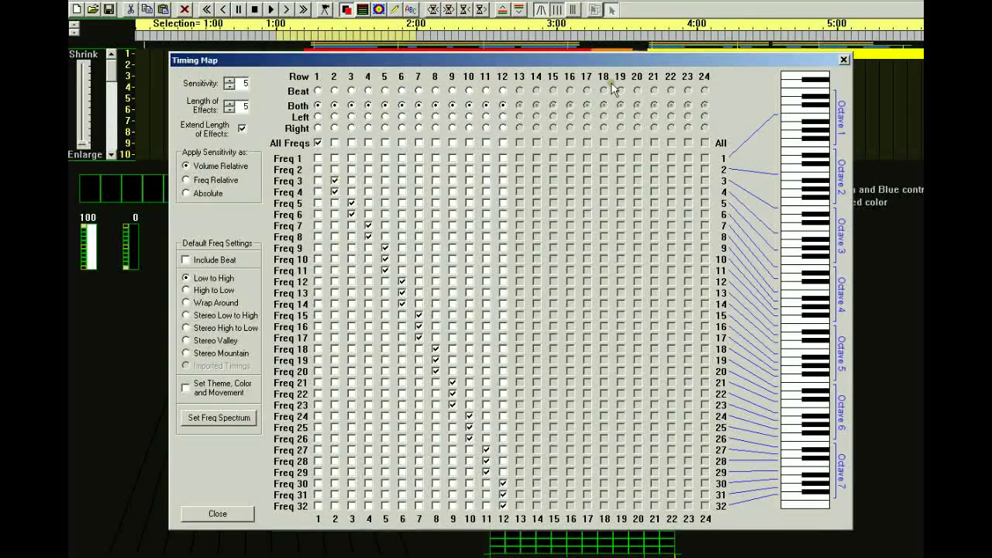
left_click_drag(405, 61, 991, 68)
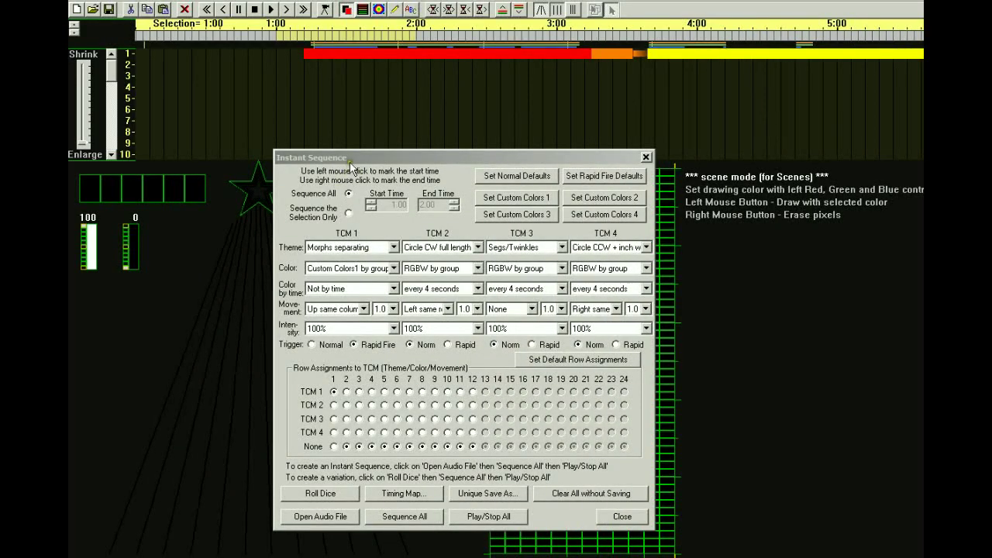
left_click_drag(358, 158, 568, 153)
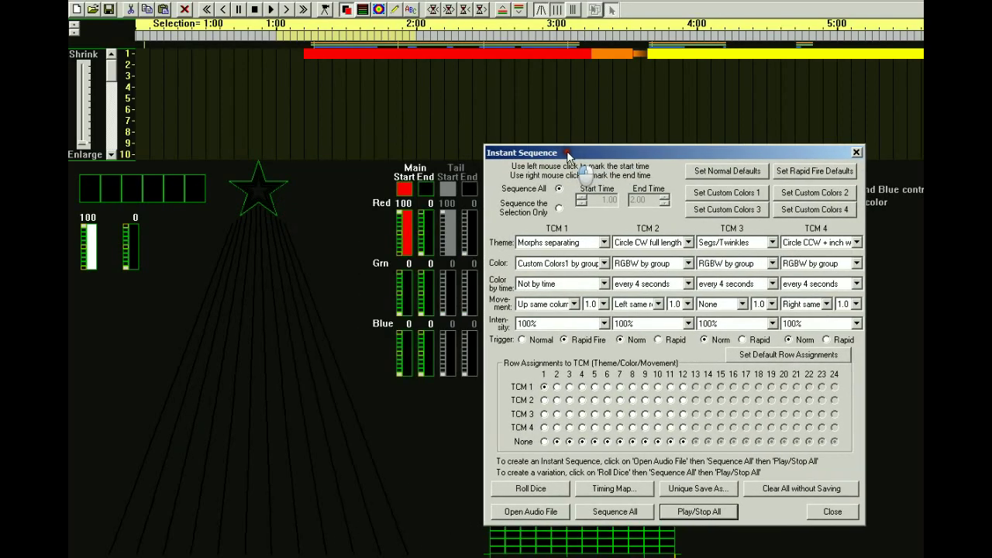
- Set the layout's number of CCRs to 48
left_click(124, 4)
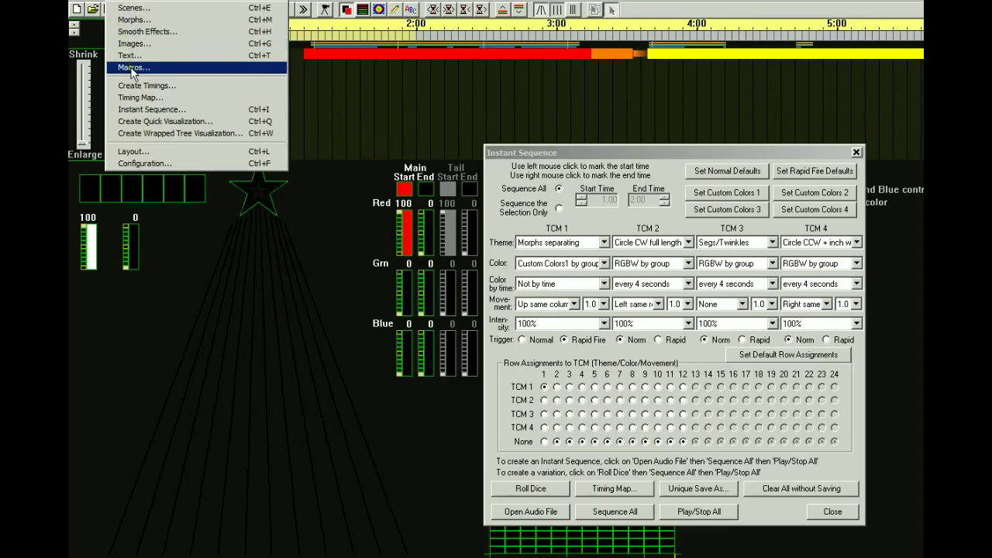
left_click(146, 152)
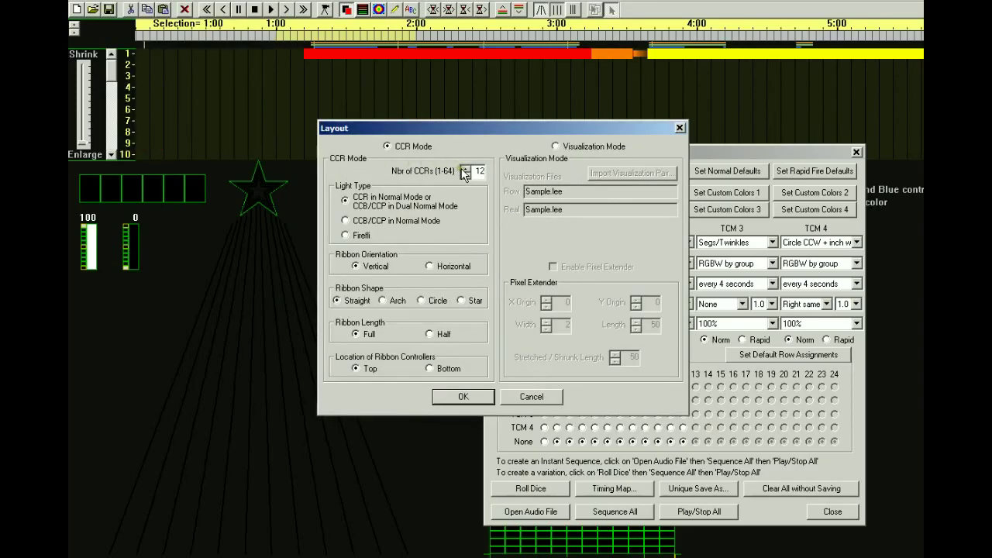
left_click_drag(474, 170, 491, 173)
type("48")
left_click(453, 396)
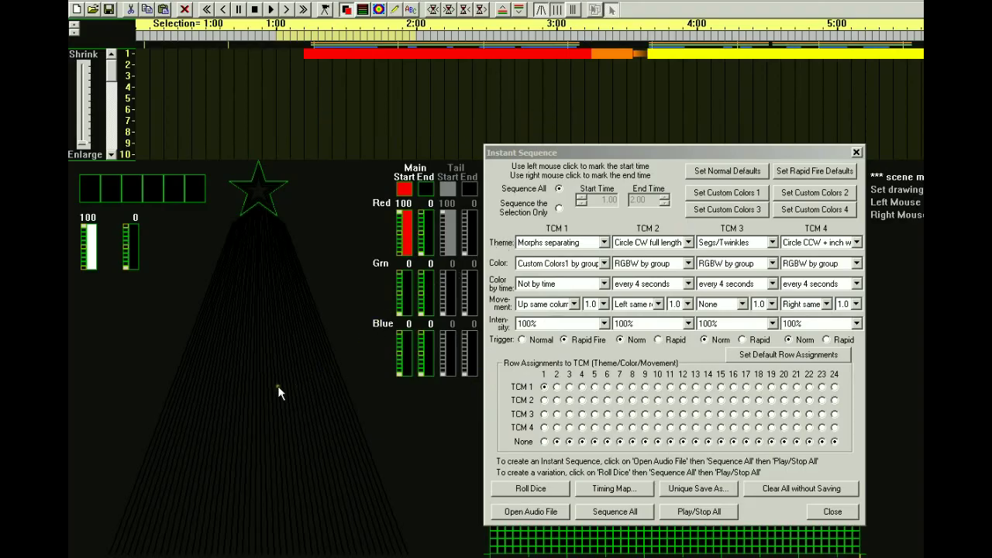
- Regenerate the full sequence for the 48-ribbon layout, replacing the existing one, and play it briefly
left_click(605, 513)
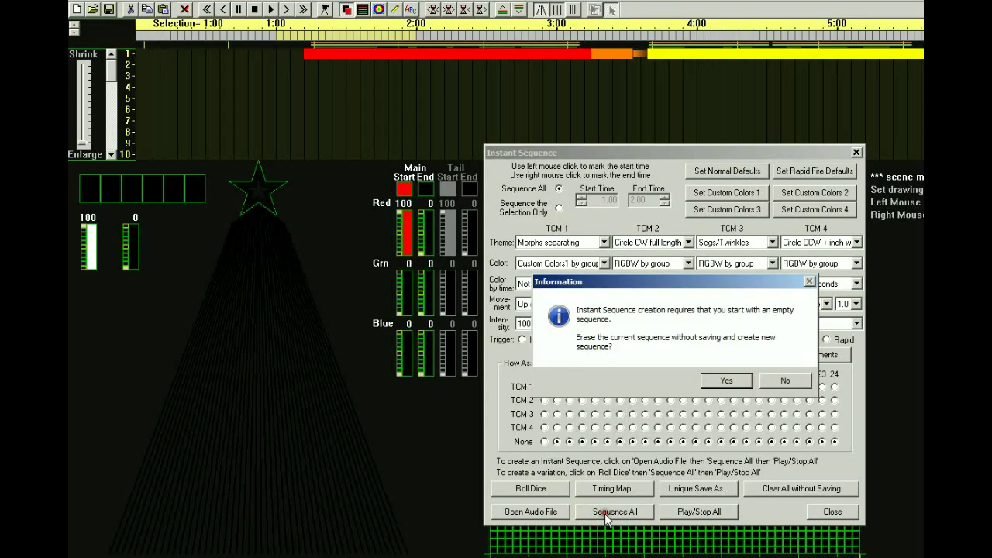
left_click(709, 381)
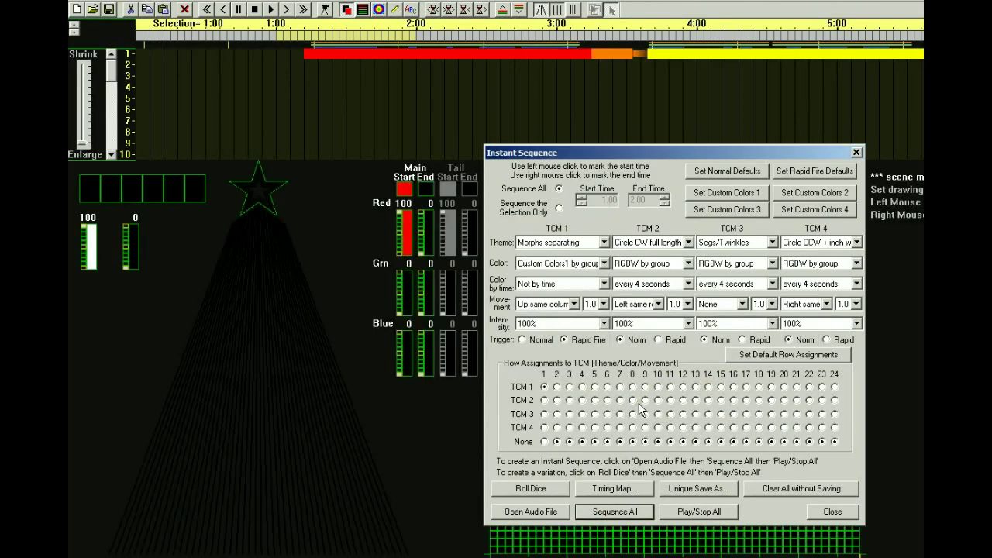
left_click(695, 512)
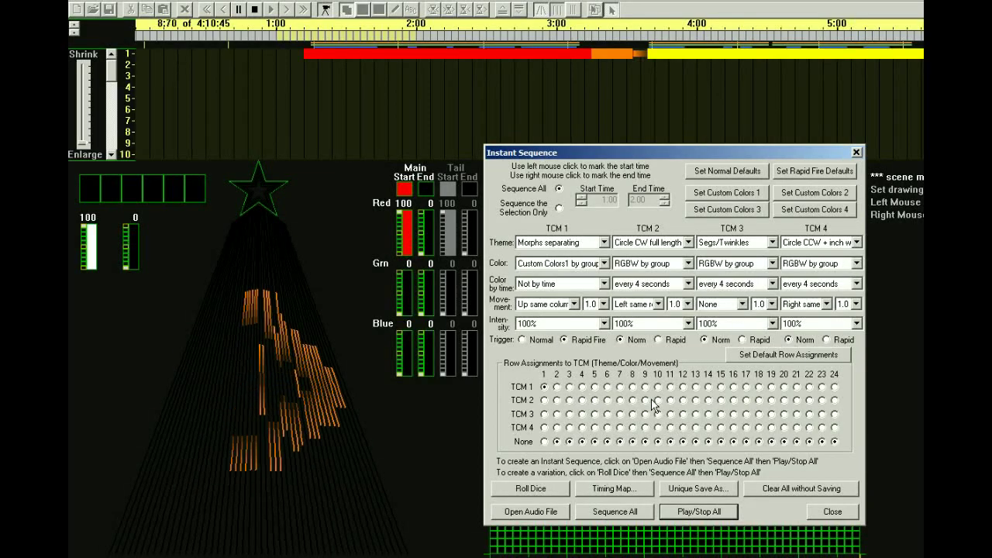
left_click(699, 513)
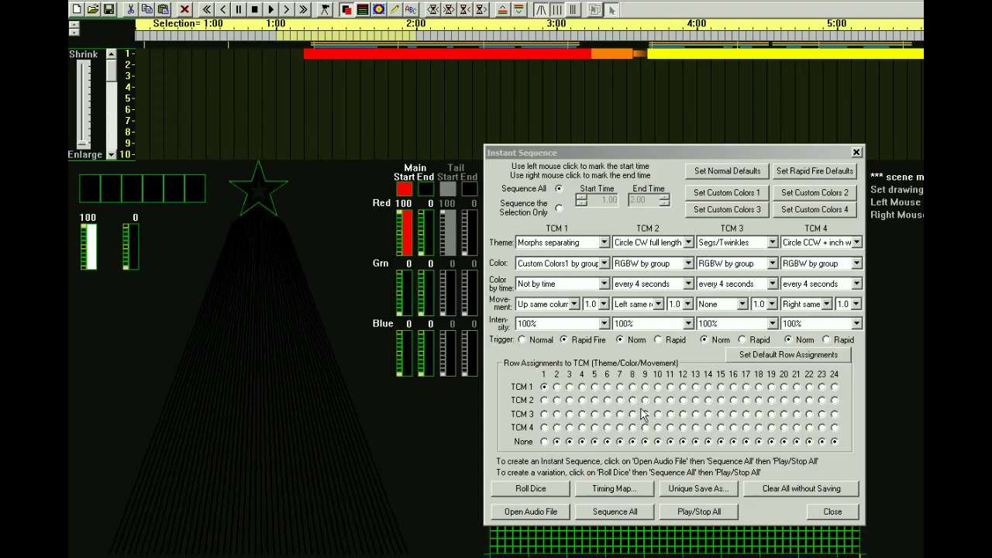
- In the Timing Map, clear All Freqs for row 1 and assign Freq 11 through Freq 20 to that row instead
left_click(570, 441)
left_click(615, 489)
left_click_drag(857, 33, 410, 56)
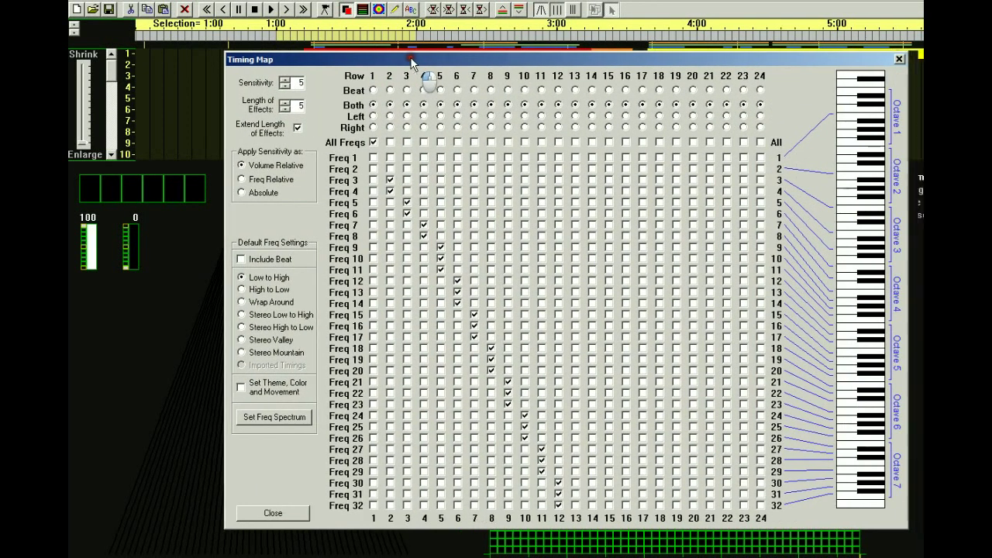
left_click(373, 142)
left_click(373, 293)
left_click(374, 313)
left_click(373, 326)
left_click(372, 349)
left_click(373, 359)
left_click(373, 372)
left_click(373, 281)
left_click(373, 292)
left_click(373, 269)
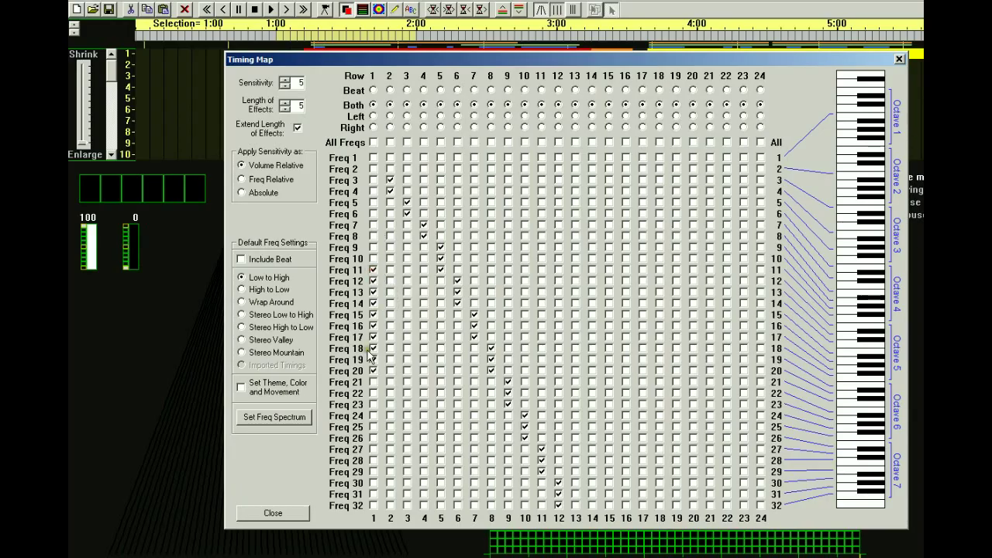
left_click_drag(338, 58, 991, 15)
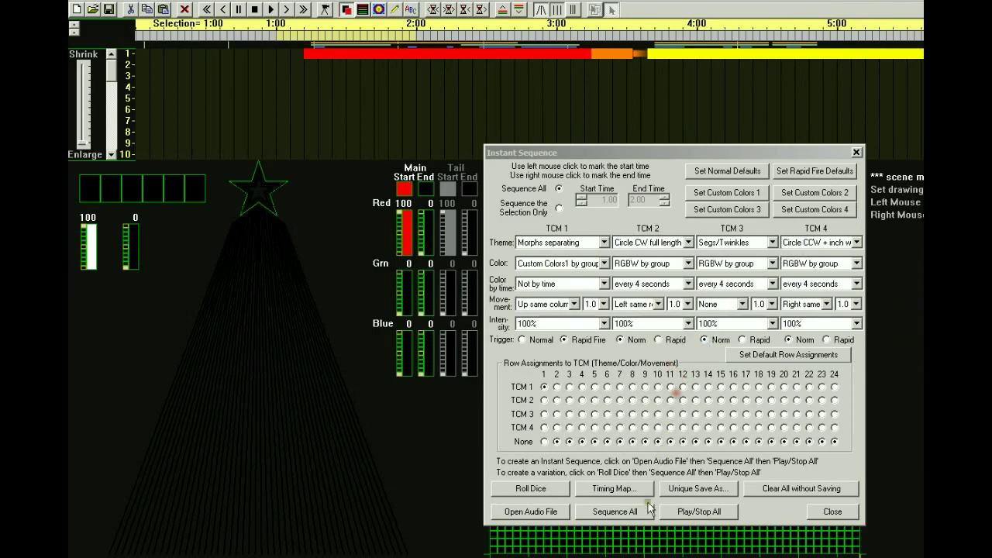
- Create new timings from the changed Timing Map, regenerate the full sequence over the current one, and play it to review the effect
left_click(625, 515)
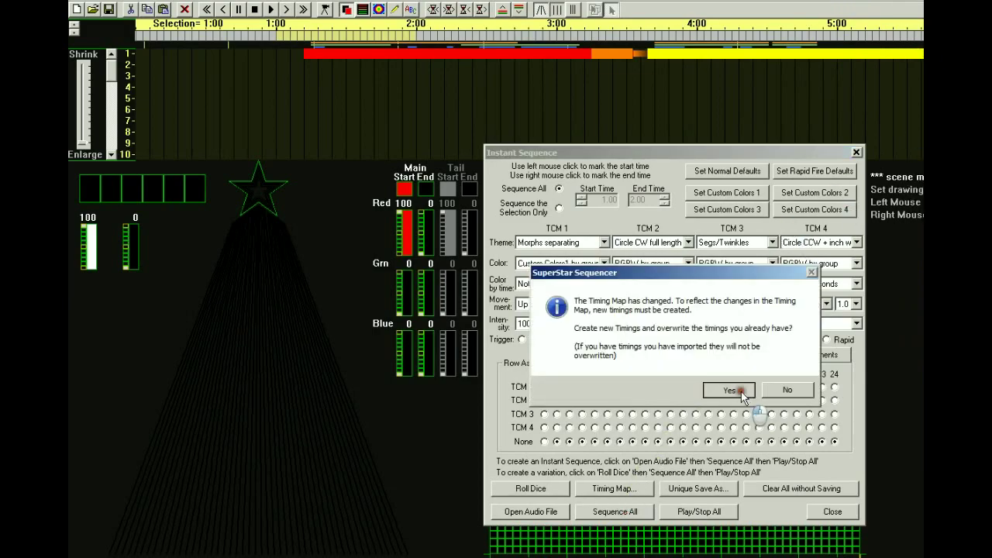
left_click(729, 392)
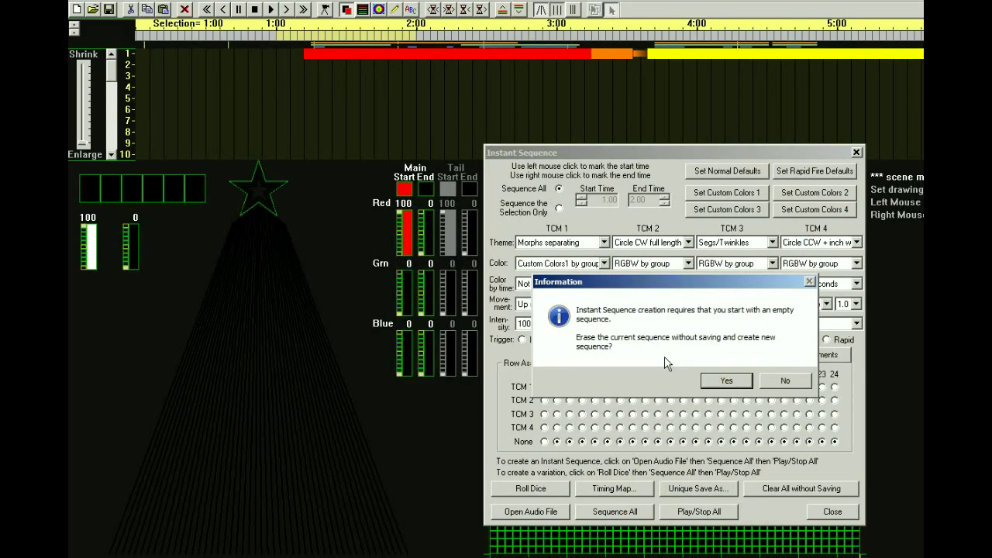
left_click(721, 382)
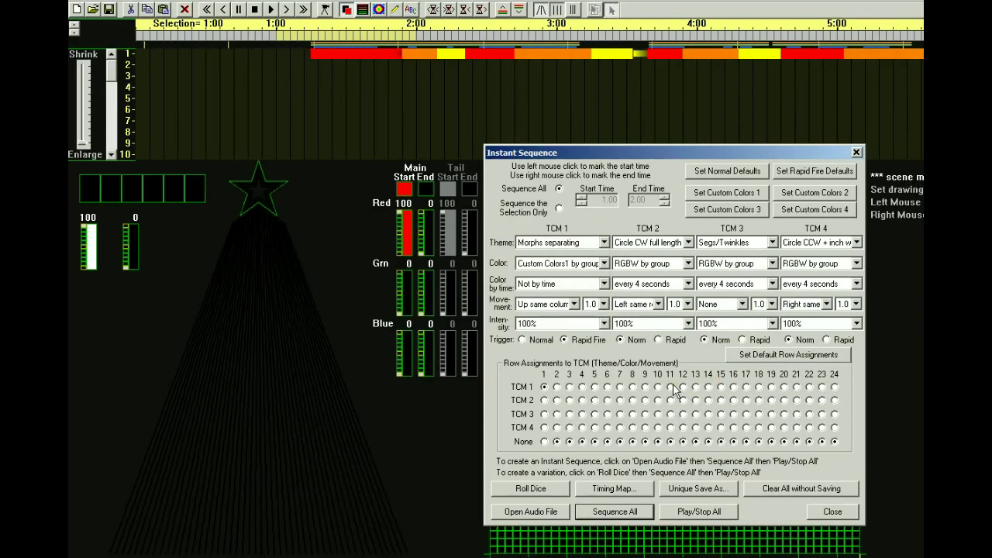
left_click(689, 513)
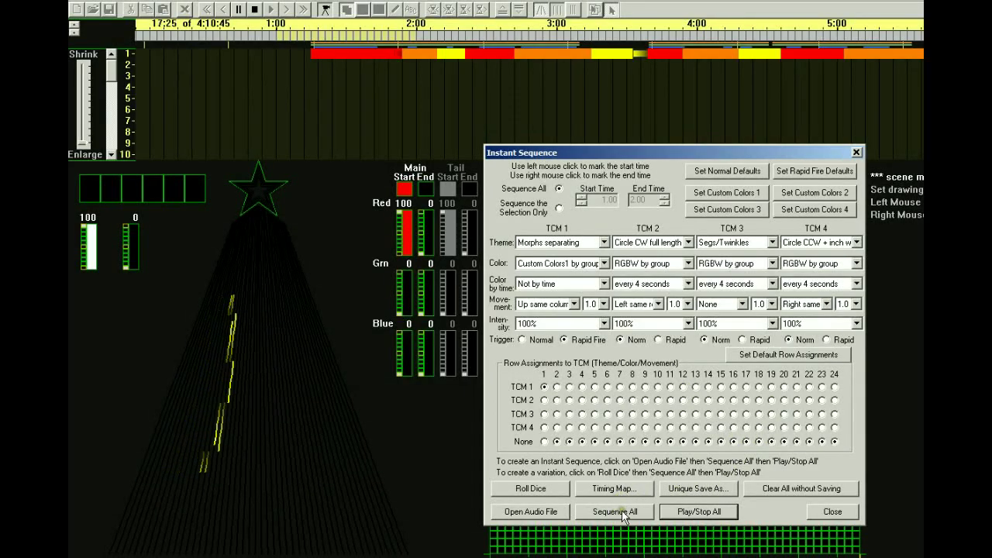
left_click(682, 515)
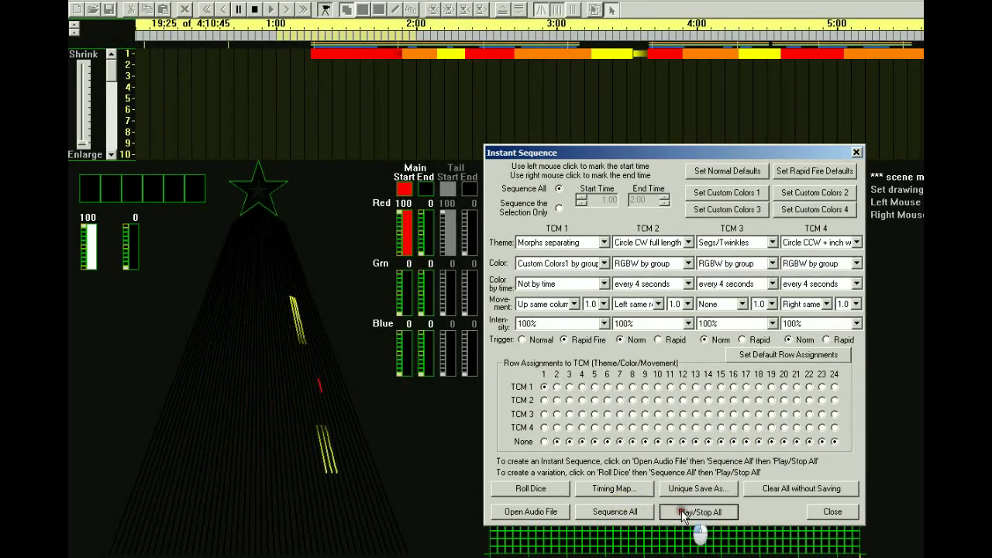
- Set the layout's number of CCRs back to 12
left_click(119, 4)
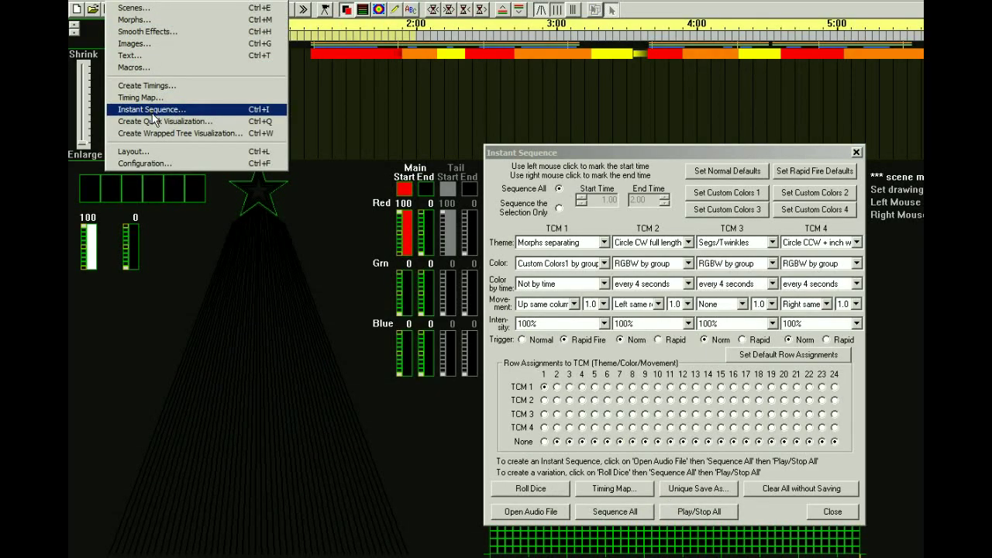
left_click(151, 149)
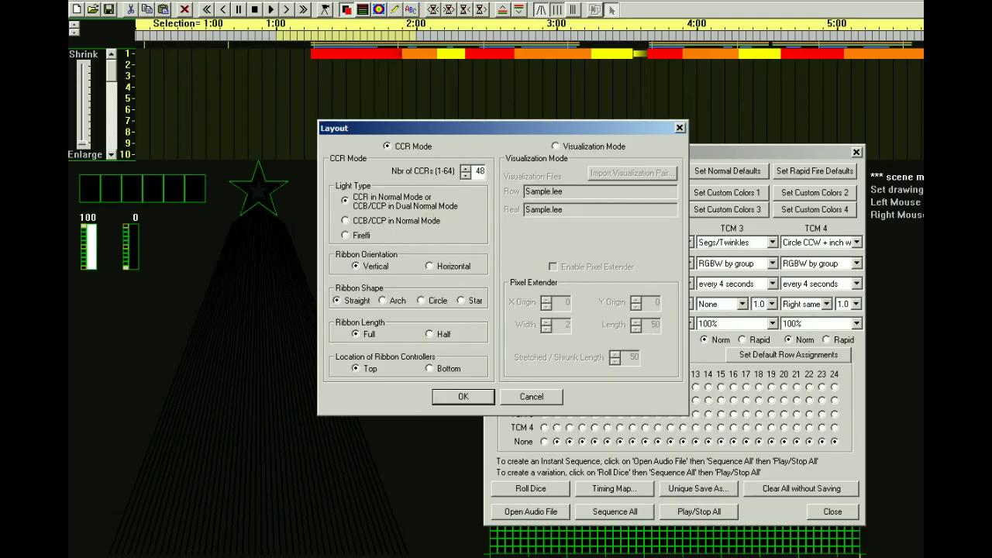
key("Return")
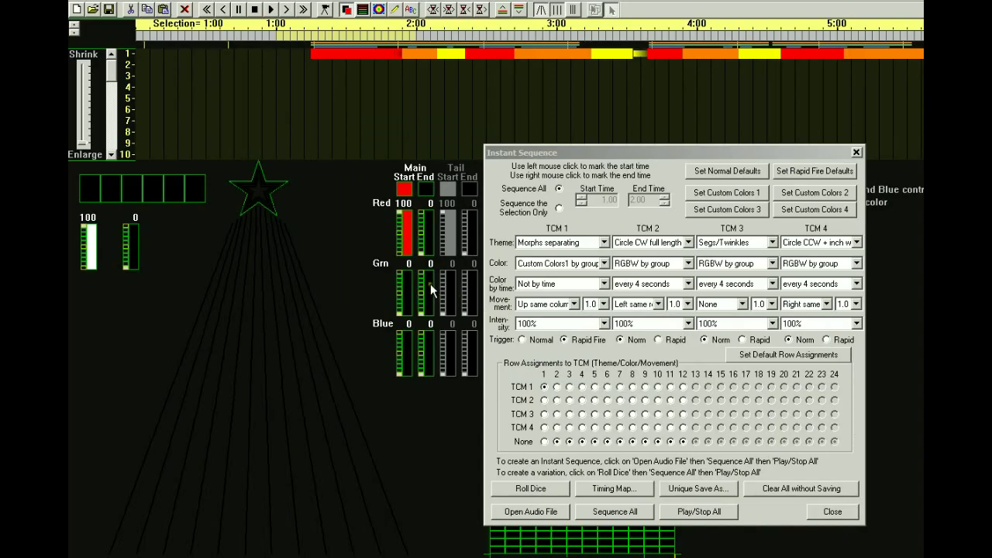
- Set TCM 1's movement to VU-meter and its theme to 1 Pixel
left_click(574, 305)
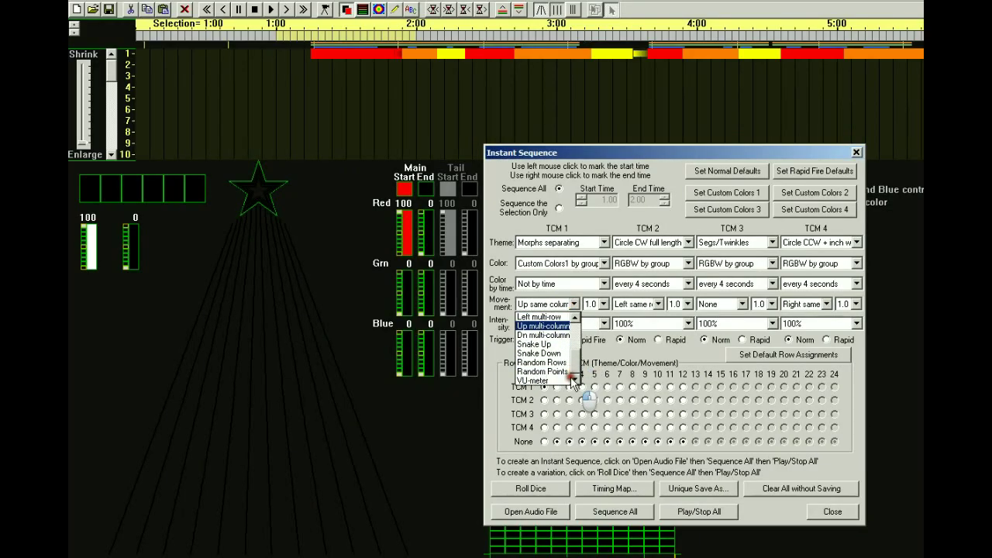
scroll(574, 379, "down", 5)
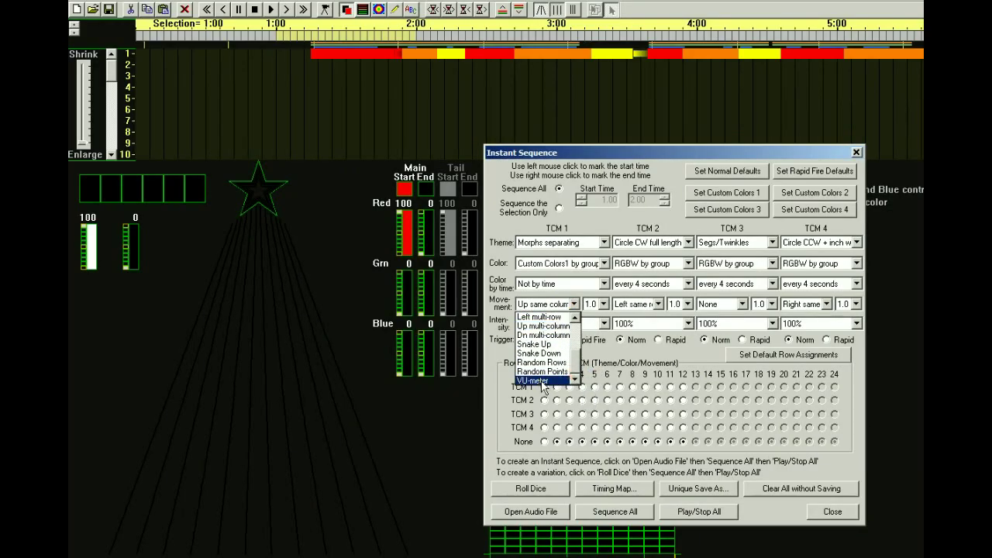
left_click(542, 382)
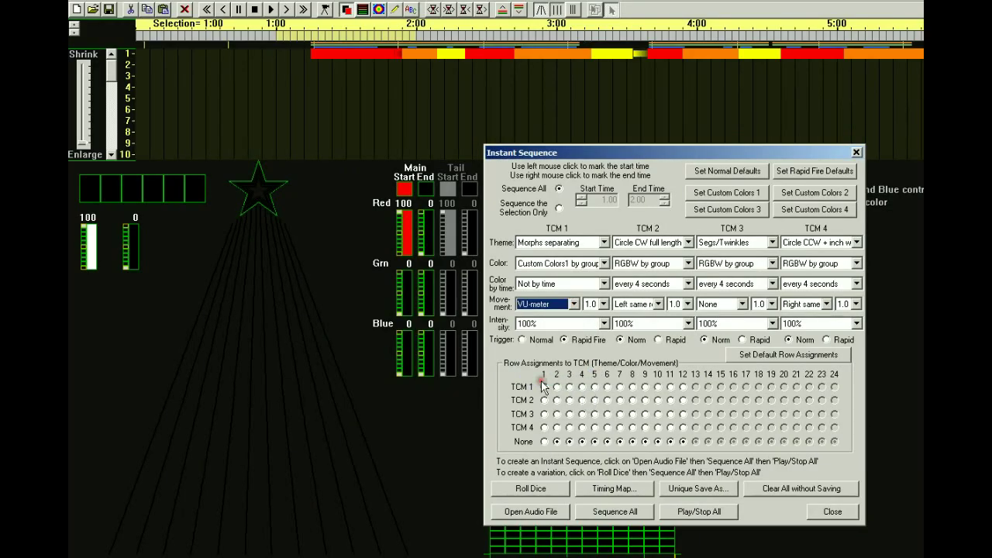
left_click(604, 242)
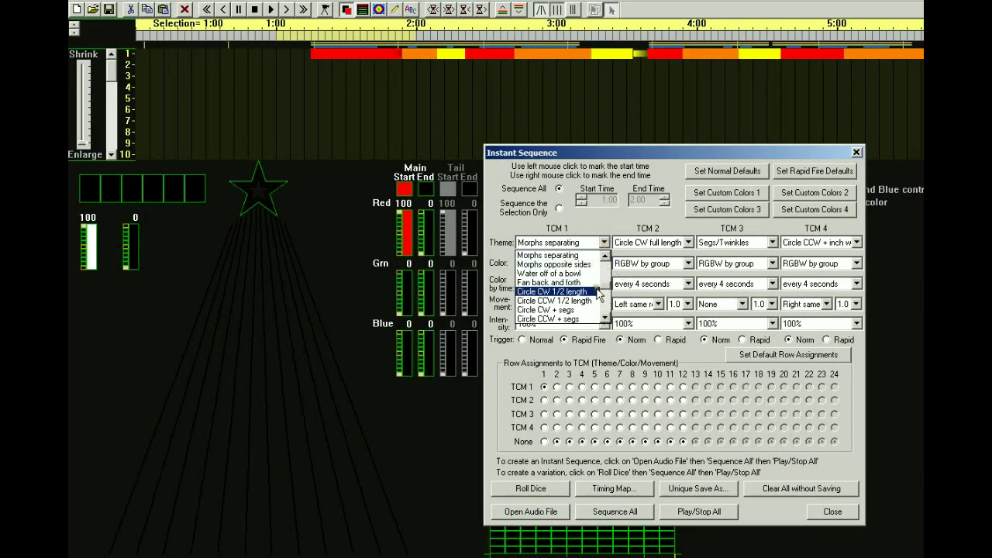
left_click_drag(607, 291, 597, 310)
left_click(556, 283)
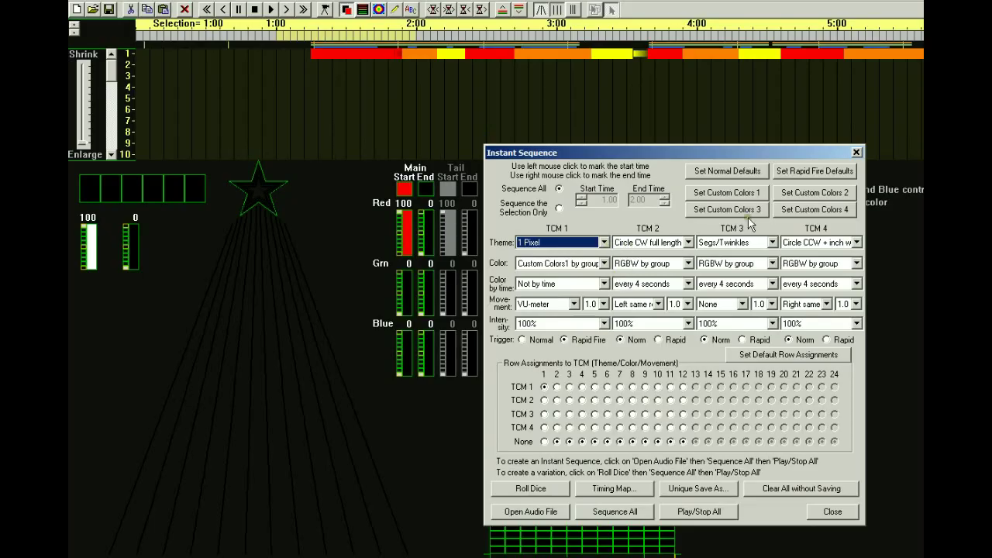
- Examine the Timing Map's frequency assignments for rows 1 through 12, moving the map aside
left_click(614, 488)
left_click_drag(827, 37, 466, 79)
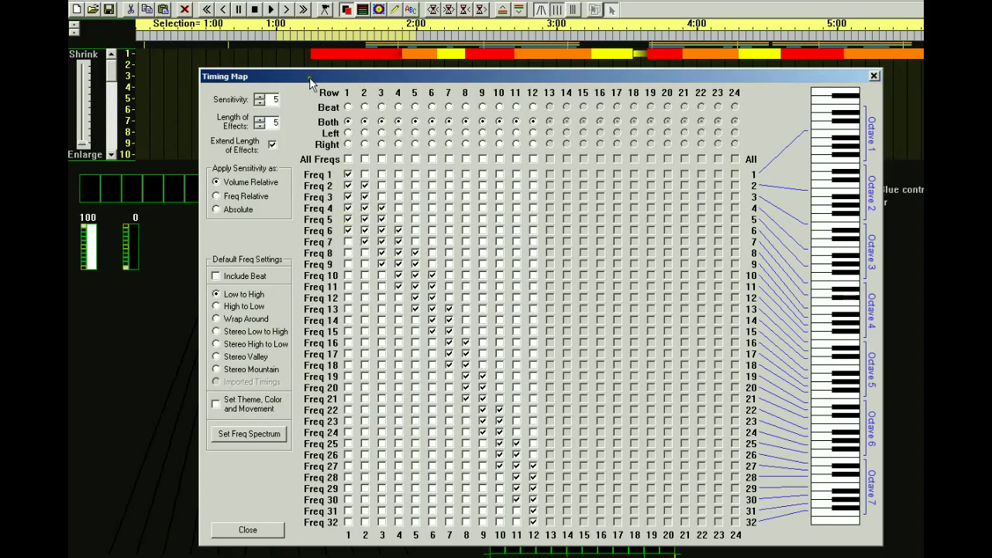
left_click_drag(310, 83, 988, 83)
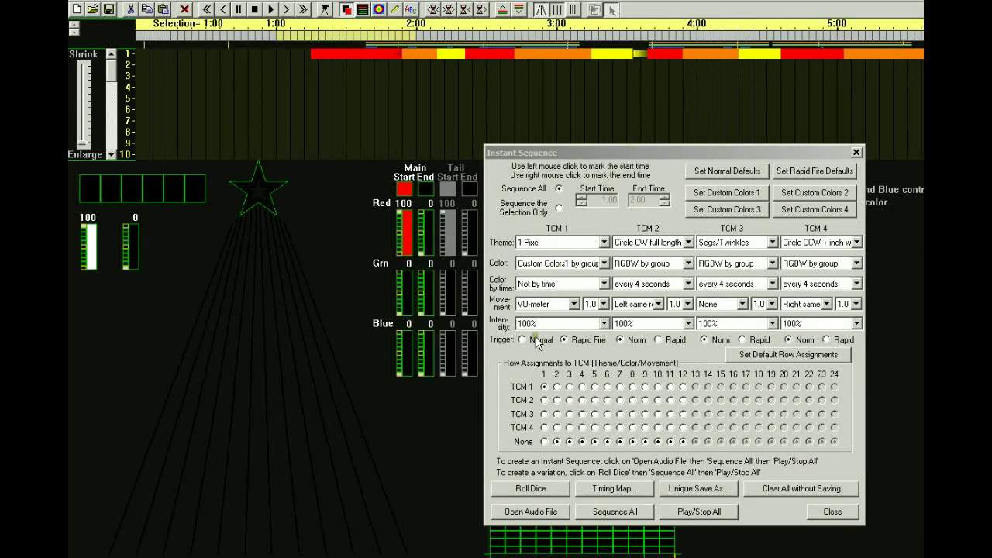
- Assign rows 2 through 12 to TCM 1 in the row assignments
left_click(556, 387)
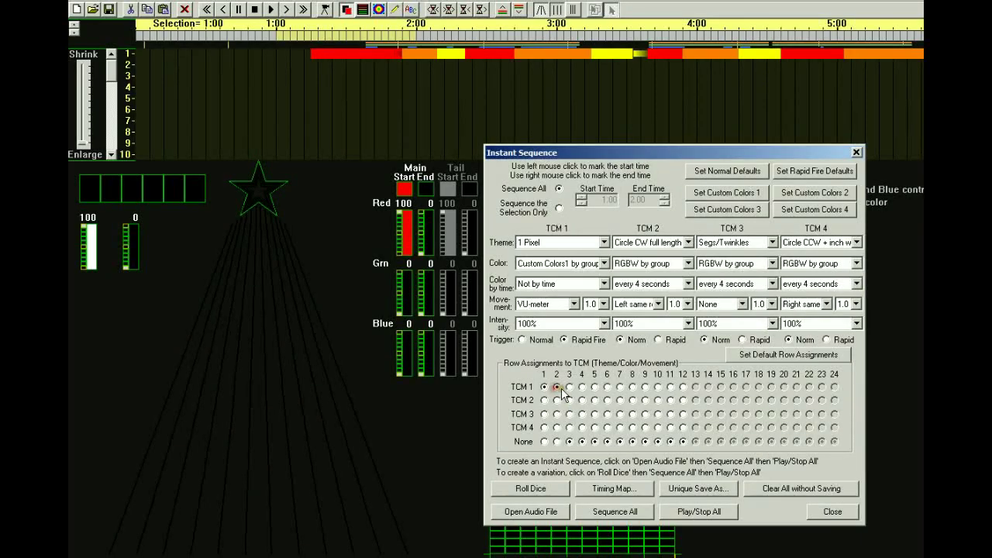
left_click(569, 387)
left_click(582, 387)
left_click(594, 387)
left_click(607, 387)
left_click(620, 387)
left_click(632, 387)
left_click(645, 387)
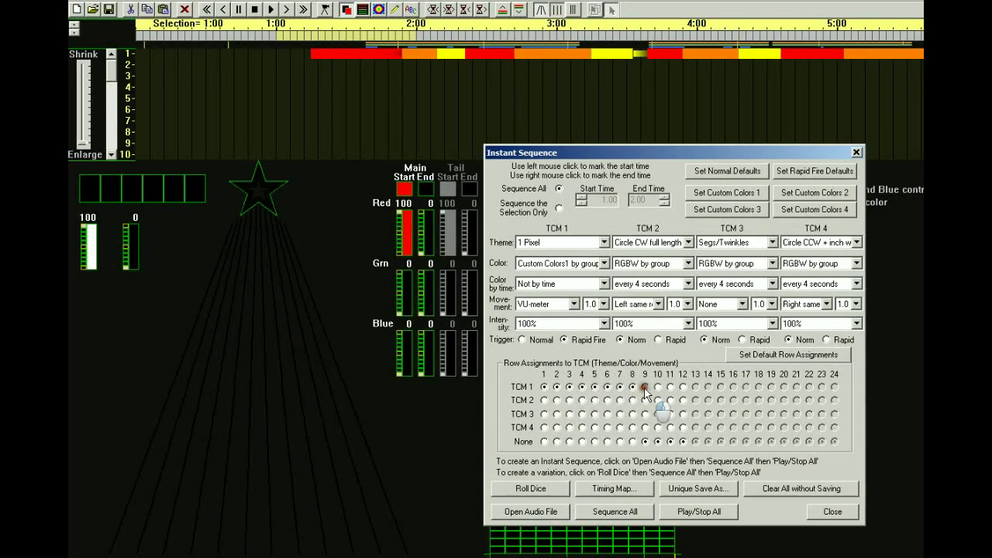
left_click(657, 387)
left_click(670, 386)
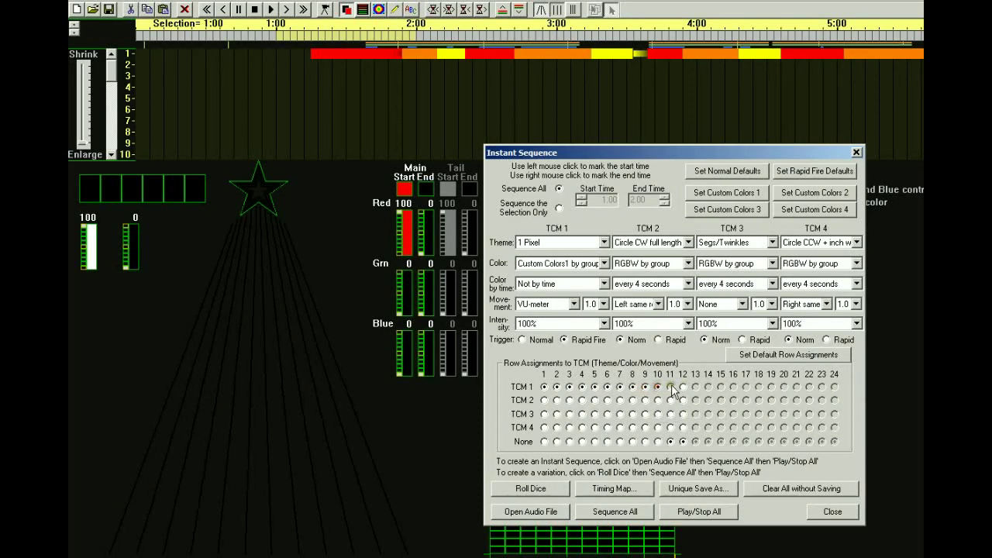
left_click(683, 386)
- Set TCM 1's color to White
left_click(604, 264)
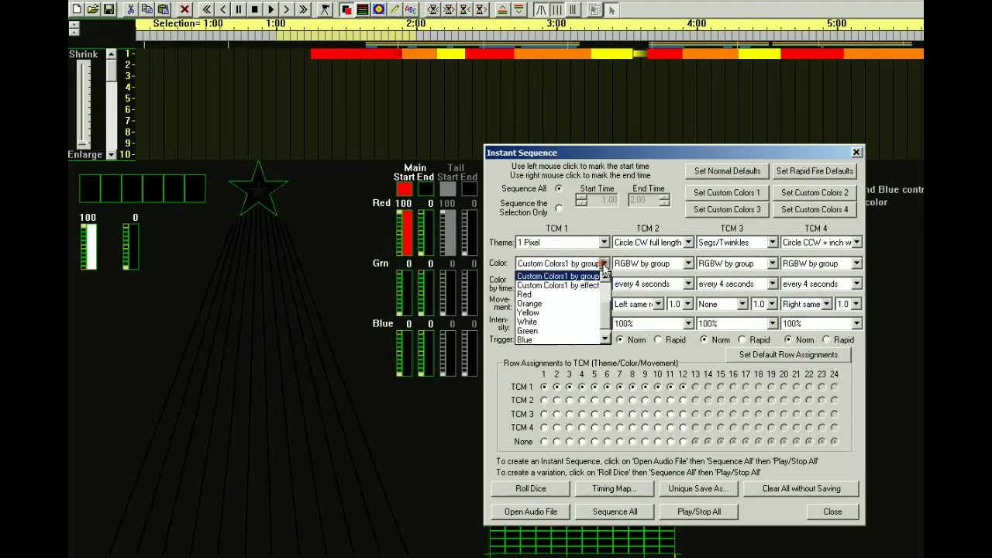
left_click(604, 297)
scroll(603, 302, "down", 2)
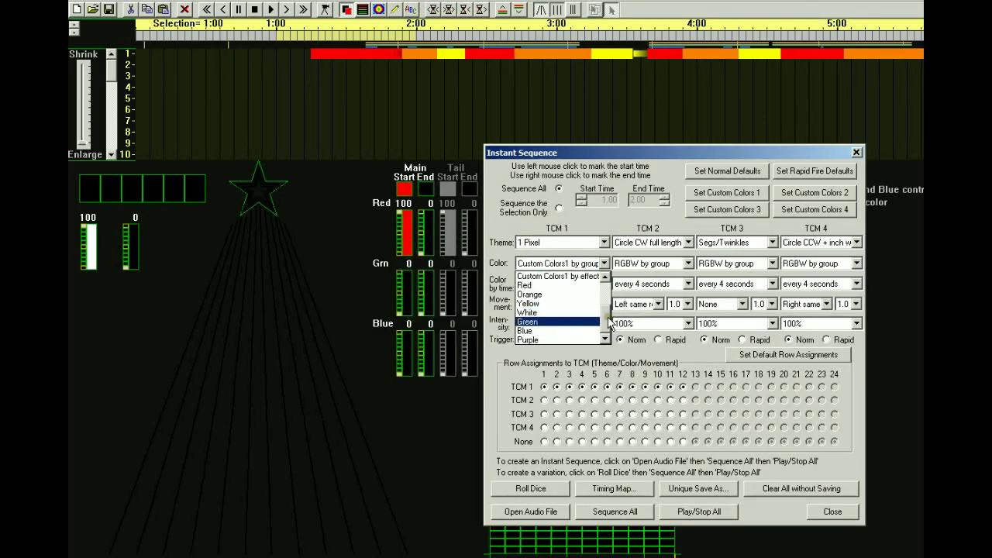
scroll(612, 318, "up", 1)
scroll(610, 321, "down", 1)
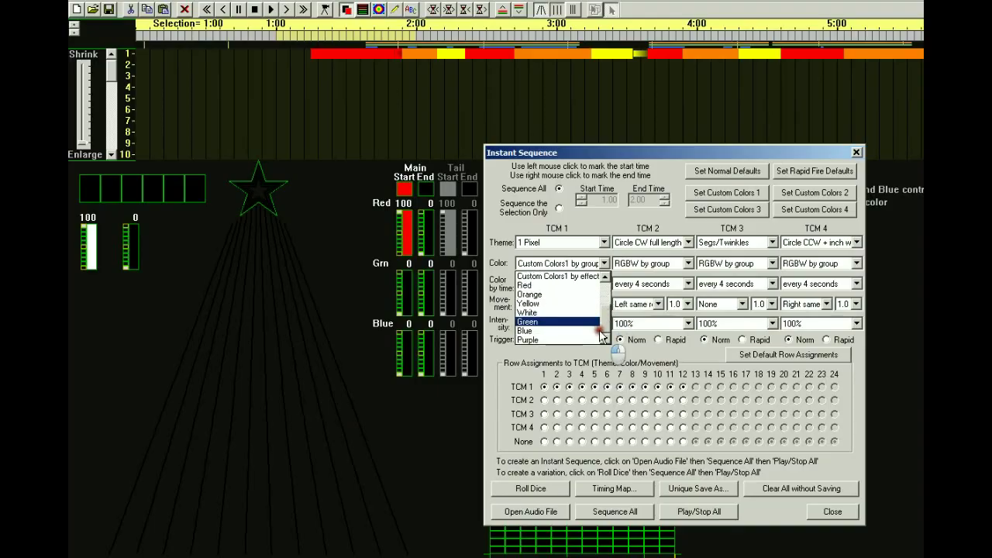
left_click(540, 313)
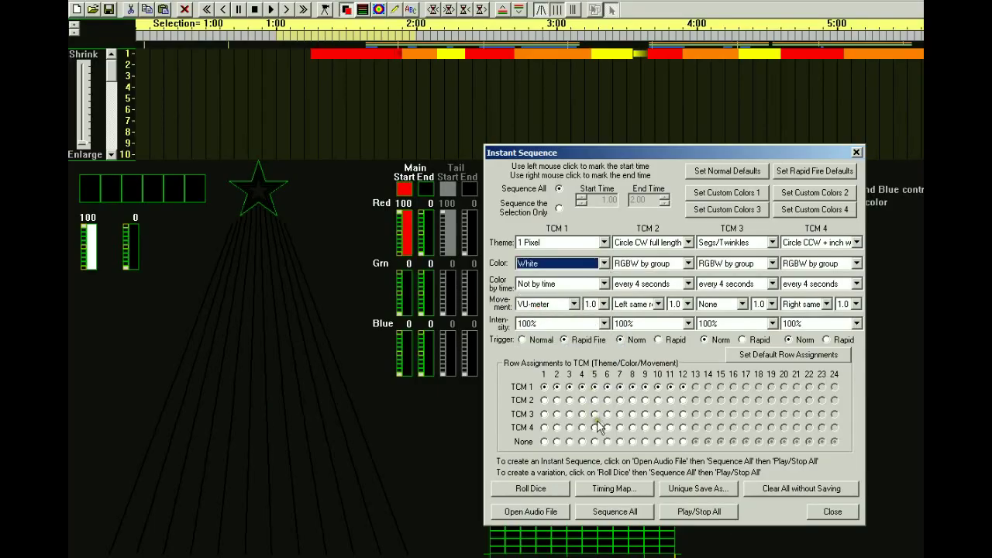
- Create new timings from the Timing Map and regenerate the full sequence over the current one
left_click(617, 513)
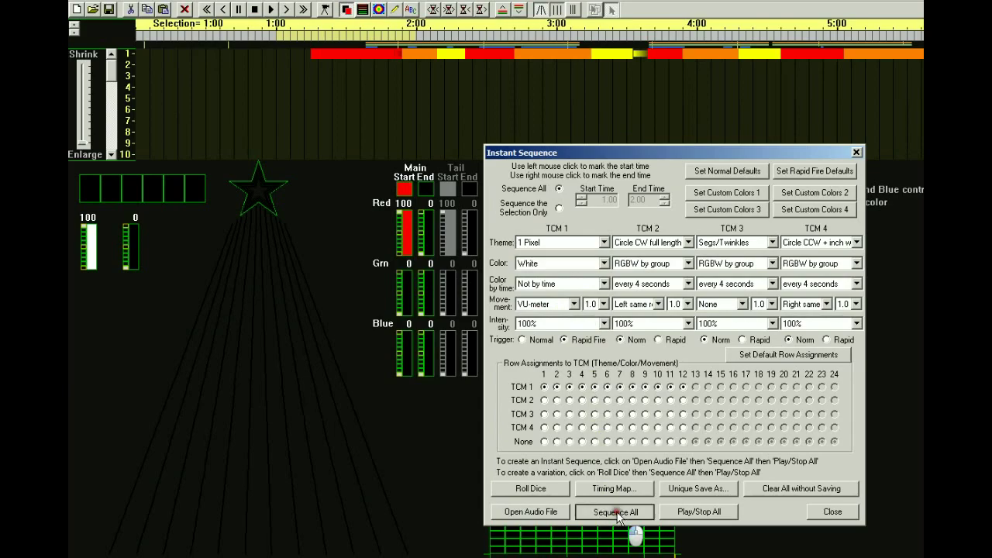
left_click(707, 394)
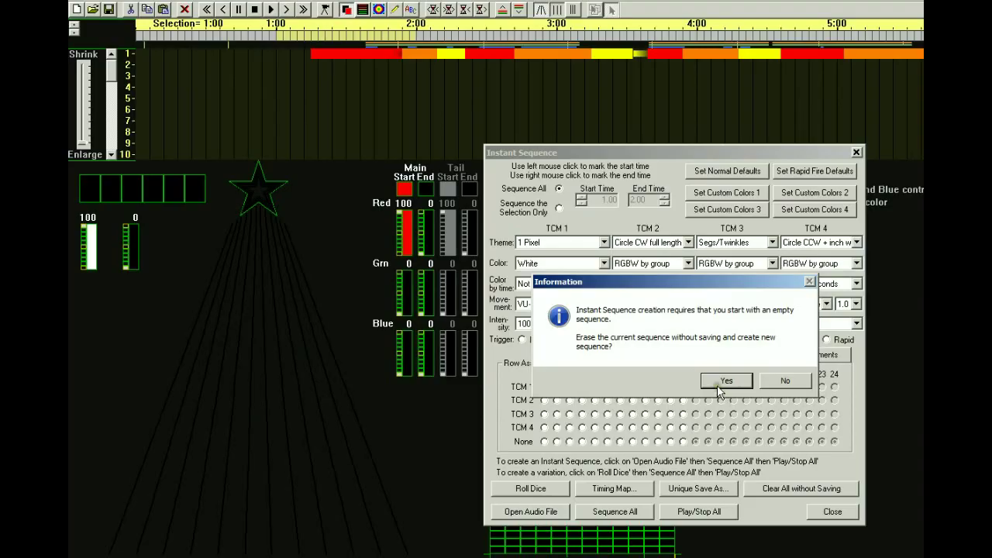
left_click(721, 382)
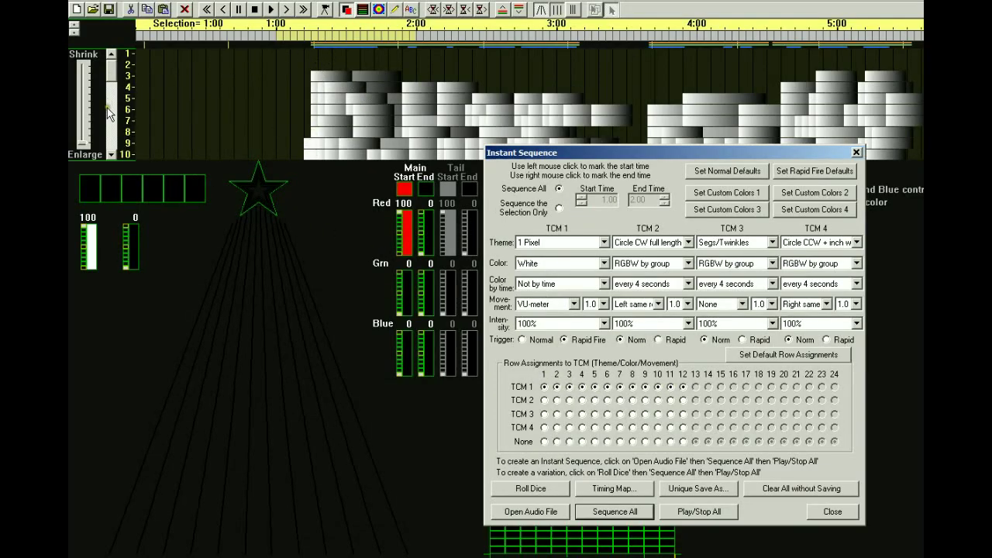
- Review the generated effects across rows 1 to 12 on the timeline and play the sequence to check the VU-meter effect
scroll(109, 109, "down", 2)
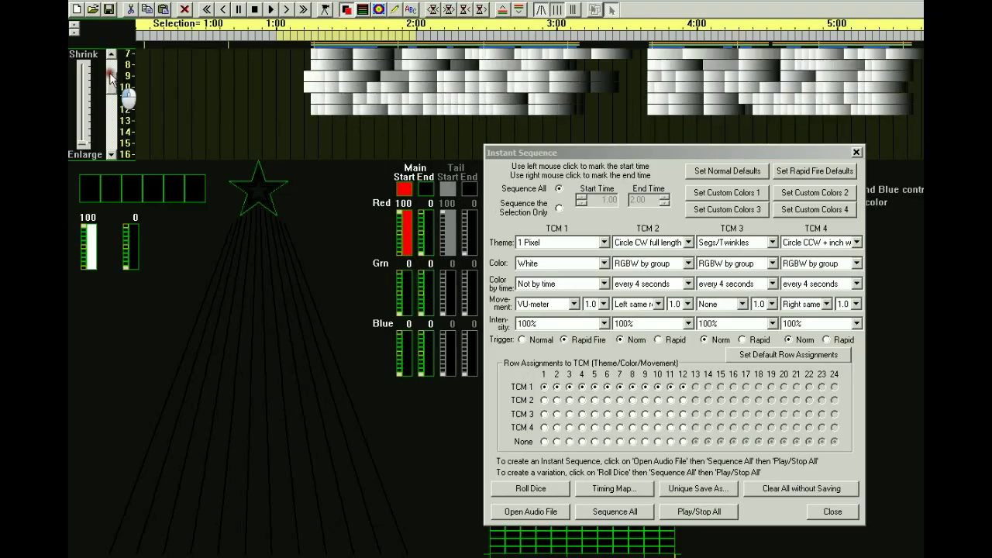
scroll(111, 77, "up", 2)
left_click_drag(81, 124, 82, 118)
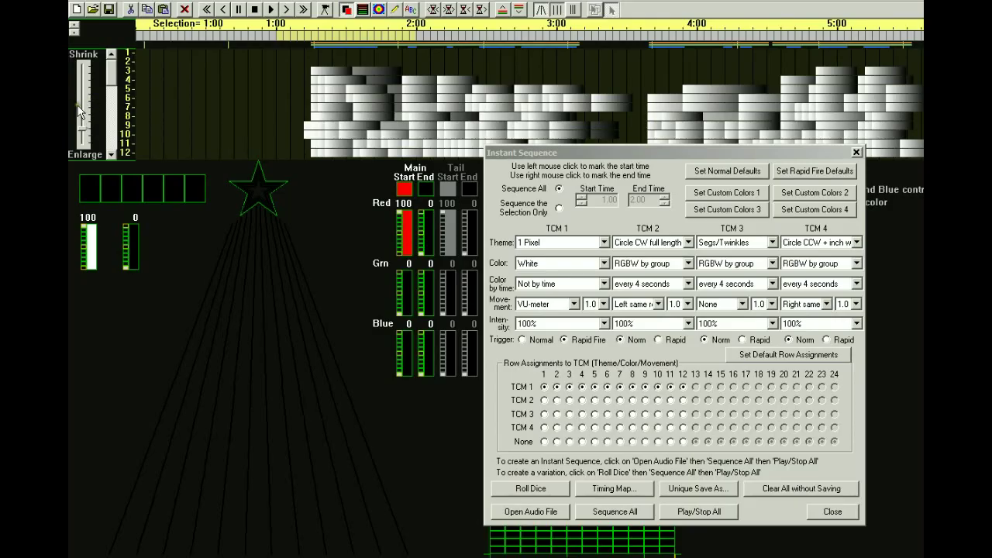
left_click_drag(84, 115, 84, 112)
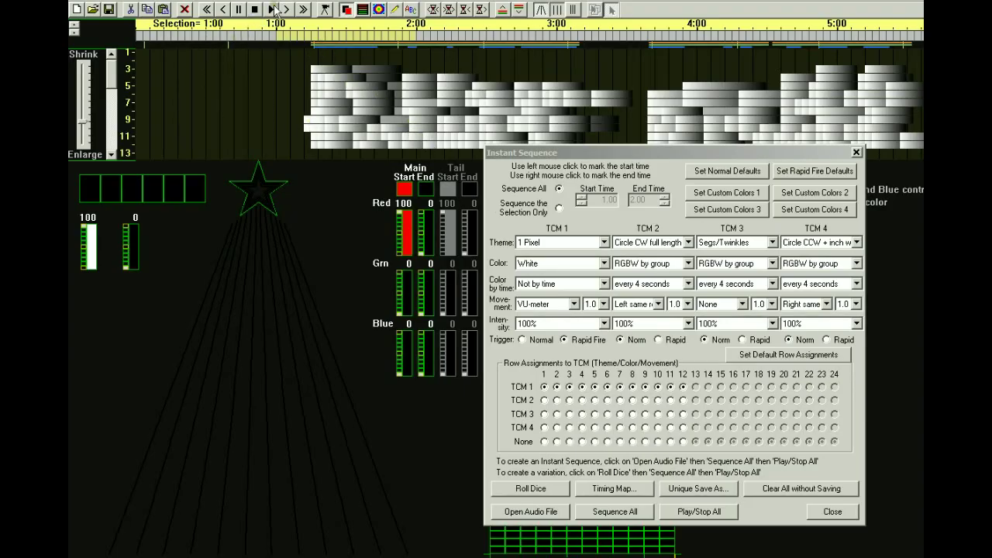
left_click(303, 9)
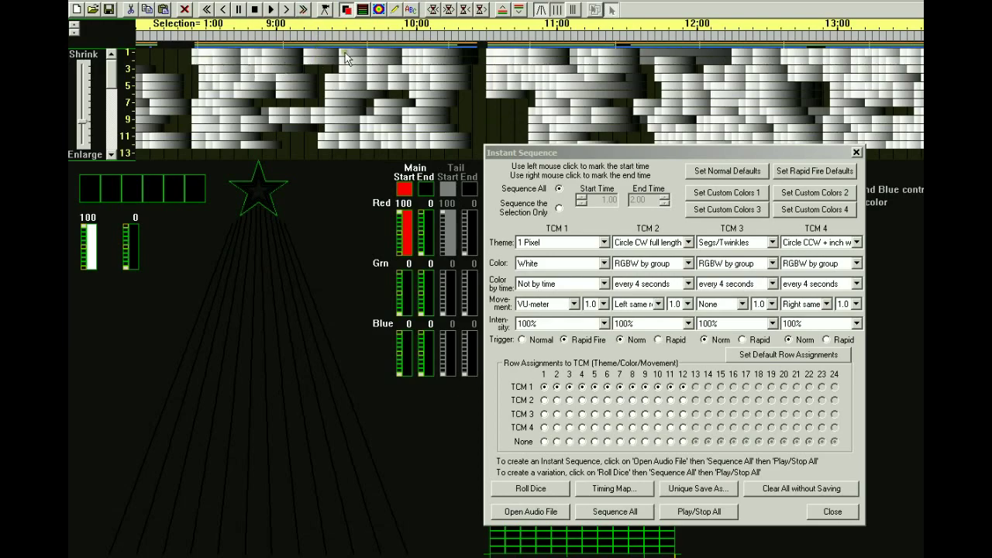
left_click(207, 10)
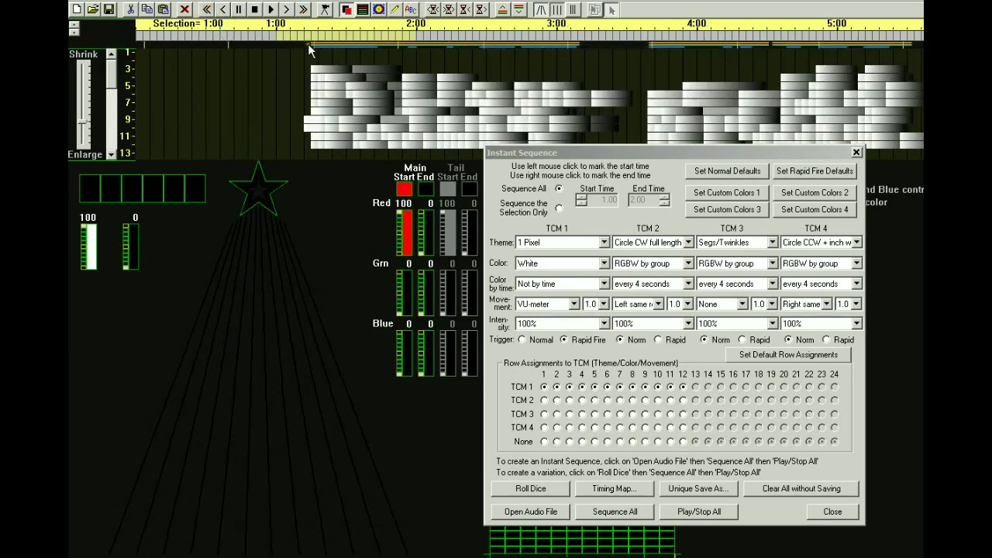
left_click(699, 513)
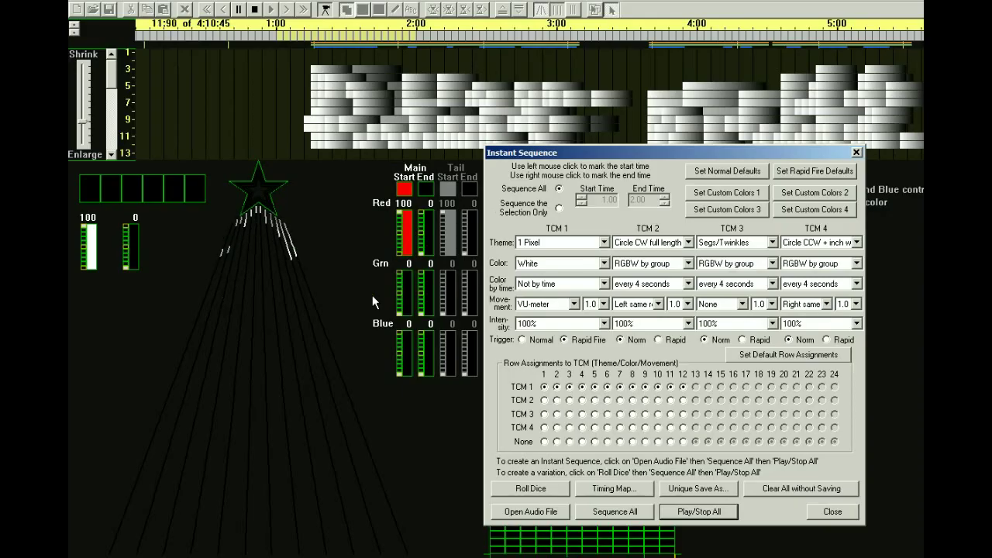
left_click(688, 516)
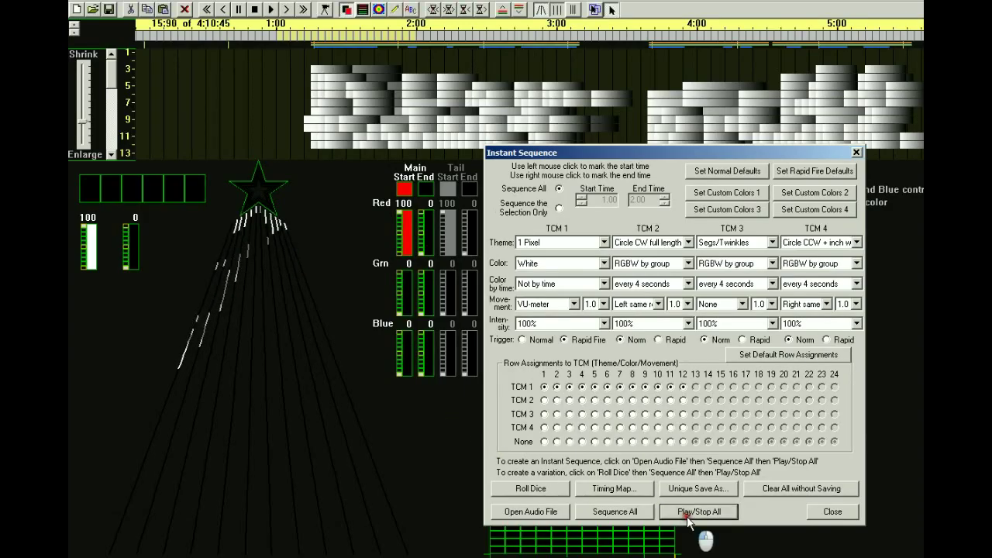
- Set the Timing Map's sensitivity to 3
left_click(614, 488)
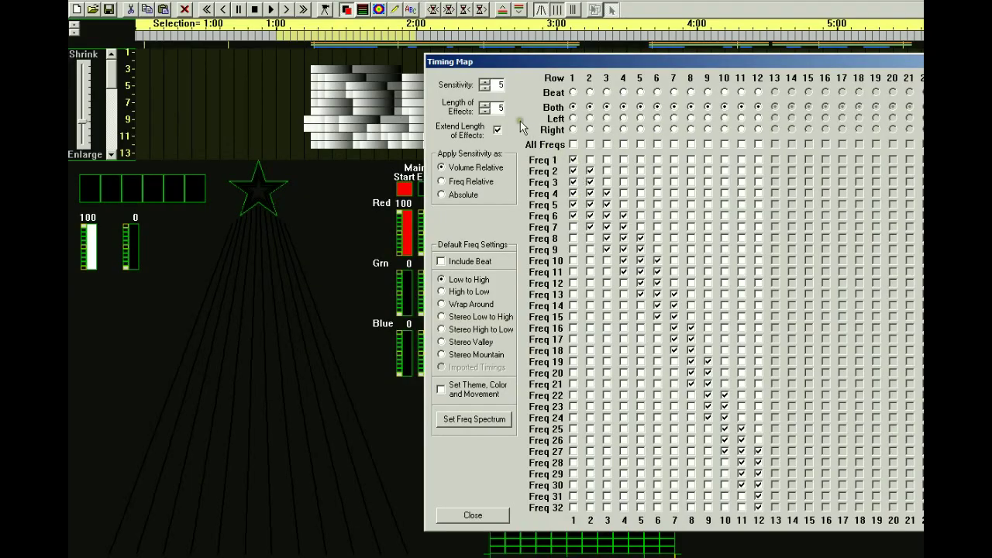
left_click(484, 89)
left_click_drag(589, 57, 991, 55)
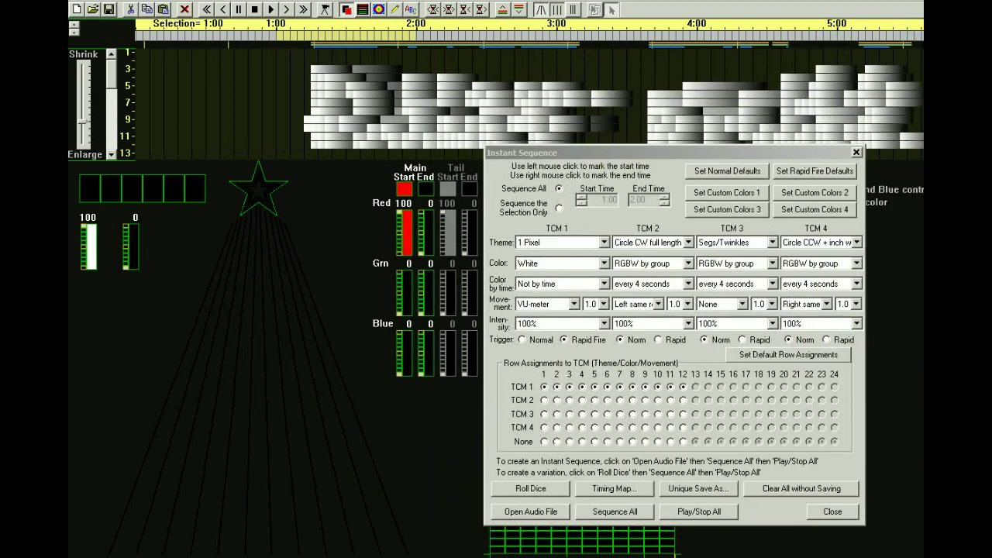
- Regenerate the timings and full sequence with the lowered sensitivity, and play it to compare the effect
left_click(624, 518)
left_click(736, 388)
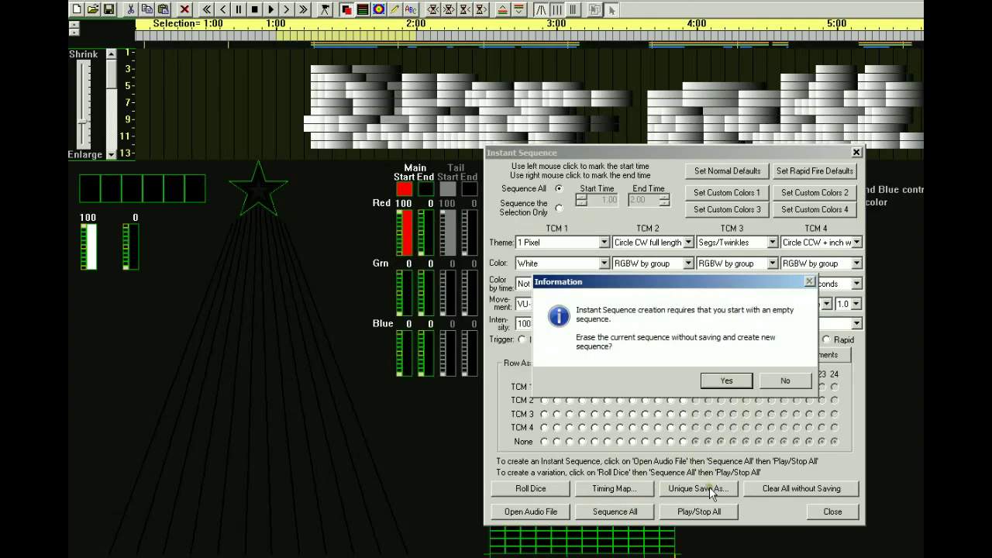
left_click(721, 383)
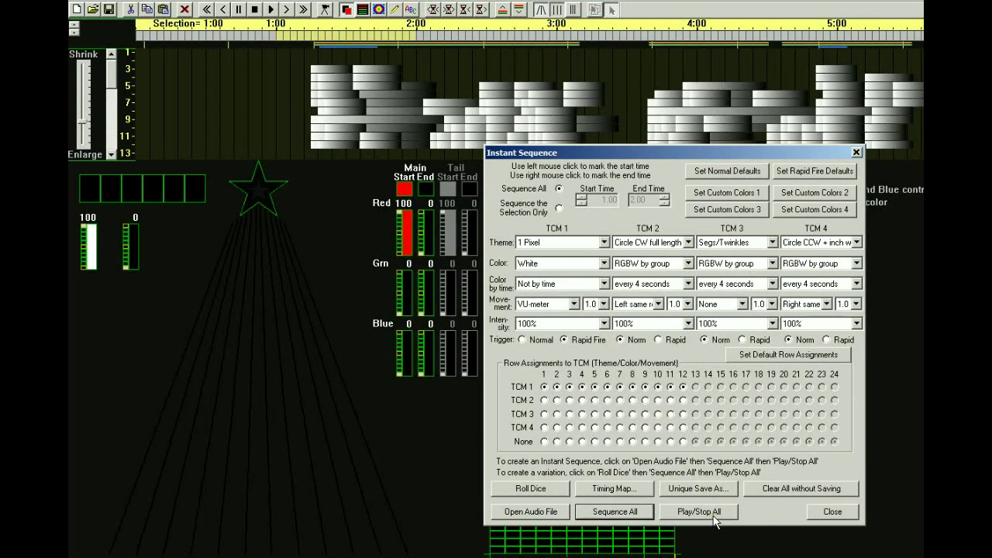
left_click(721, 511)
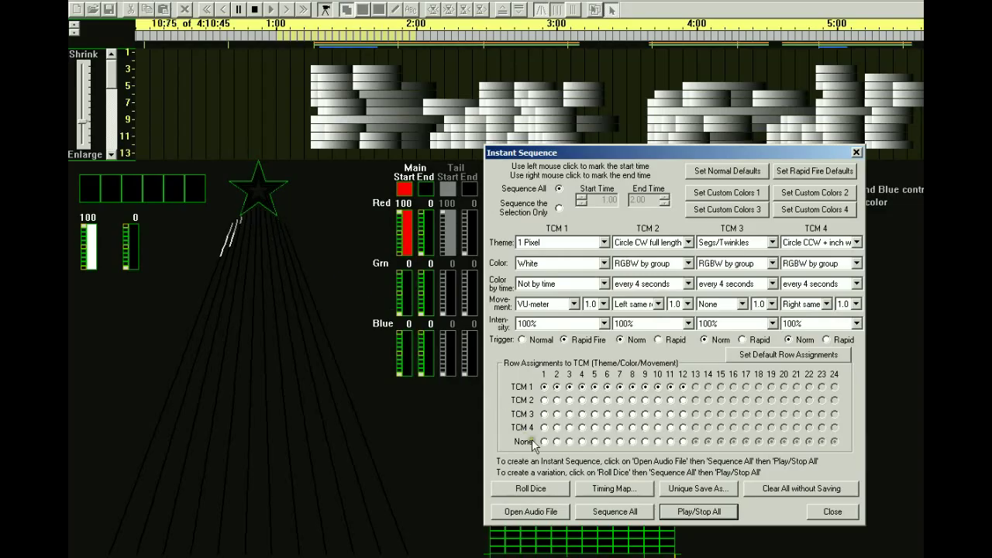
left_click(686, 513)
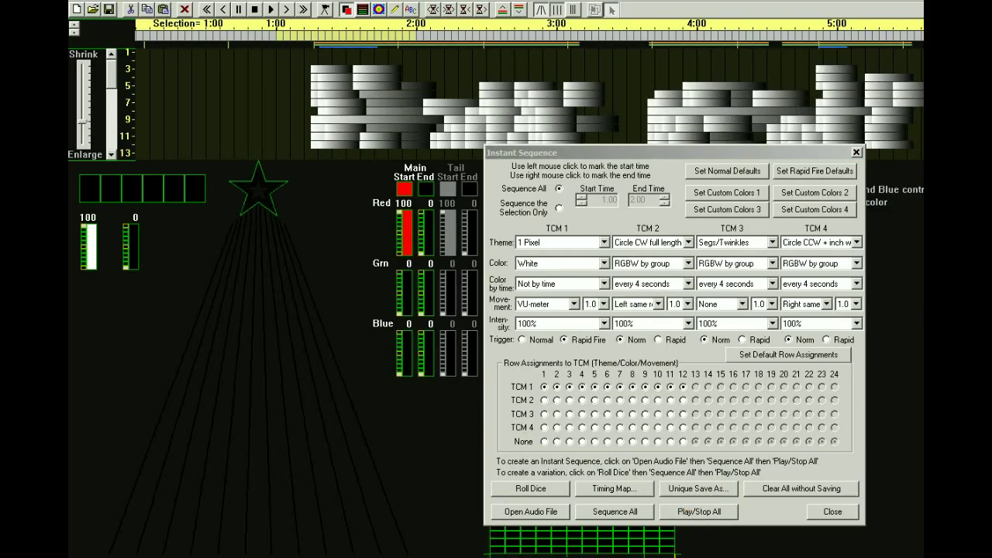
- Raise the Timing Map's sensitivity above 3
left_click(615, 488)
left_click_drag(739, 50, 698, 66)
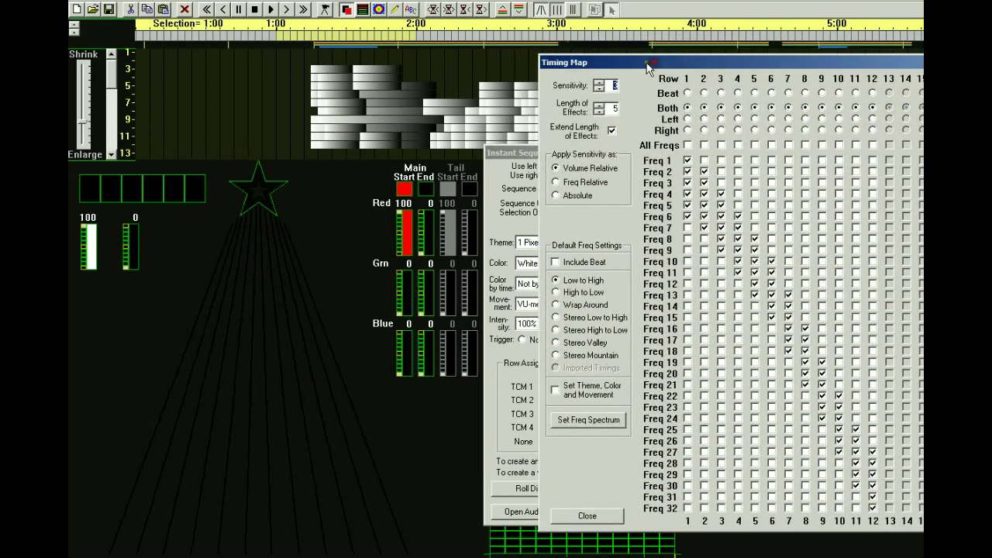
left_click(599, 83)
left_click_drag(575, 63, 723, 59)
key("Escape")
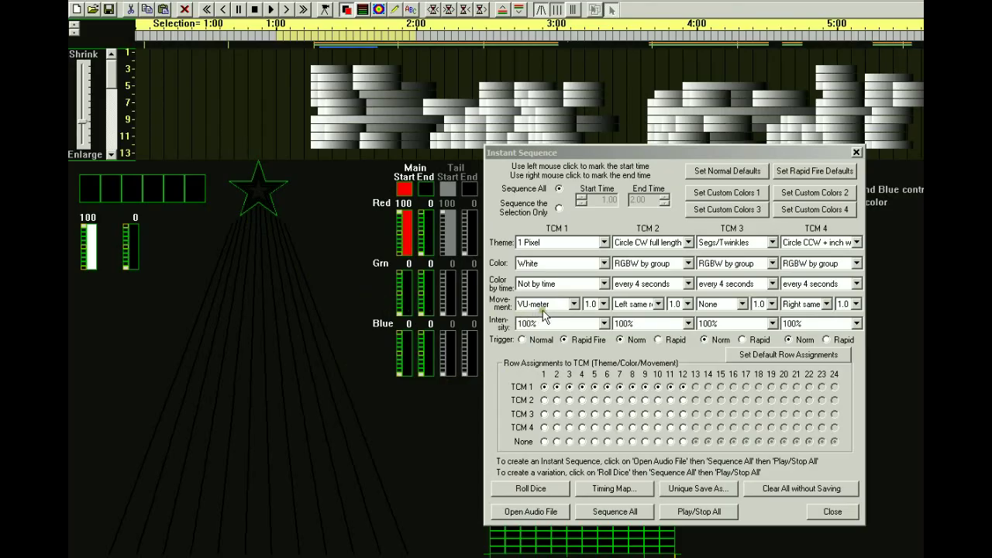
- Set TCM 1's theme to 2 Pixels and its movement amount to 2.1
left_click(603, 243)
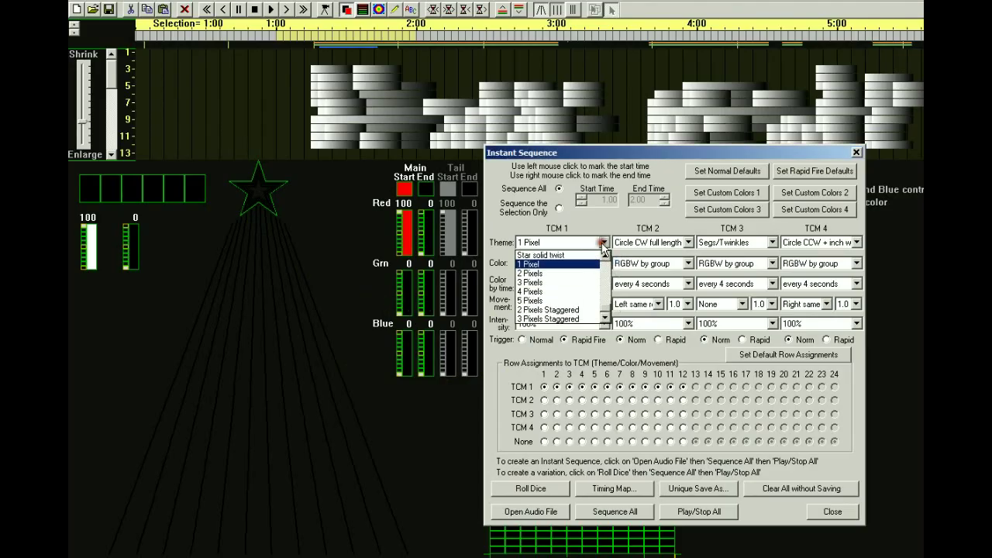
left_click(536, 273)
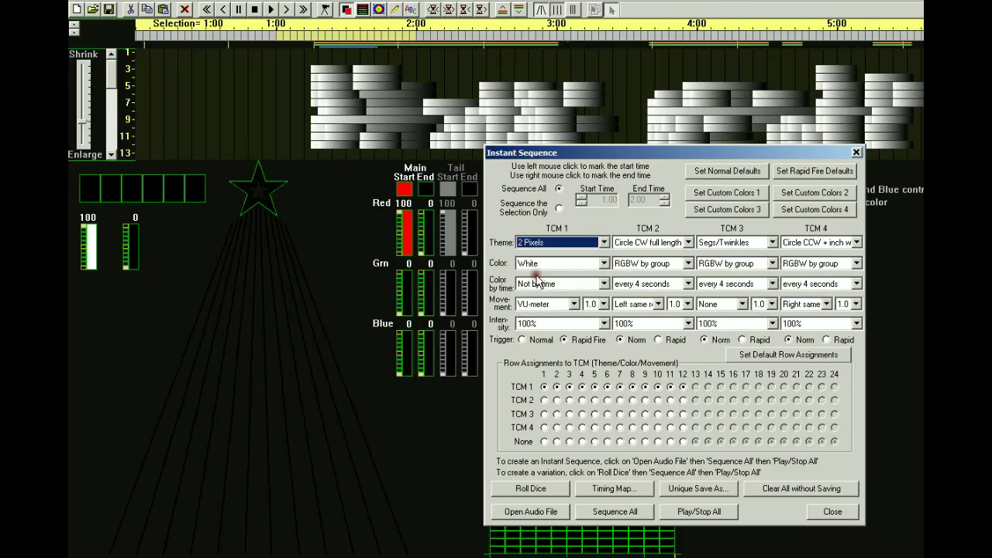
left_click(604, 305)
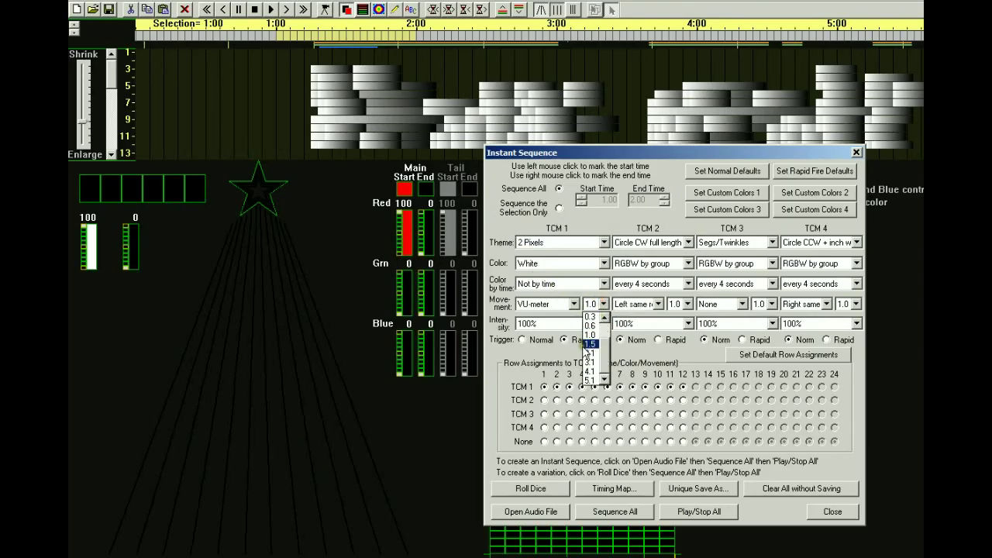
left_click(590, 335)
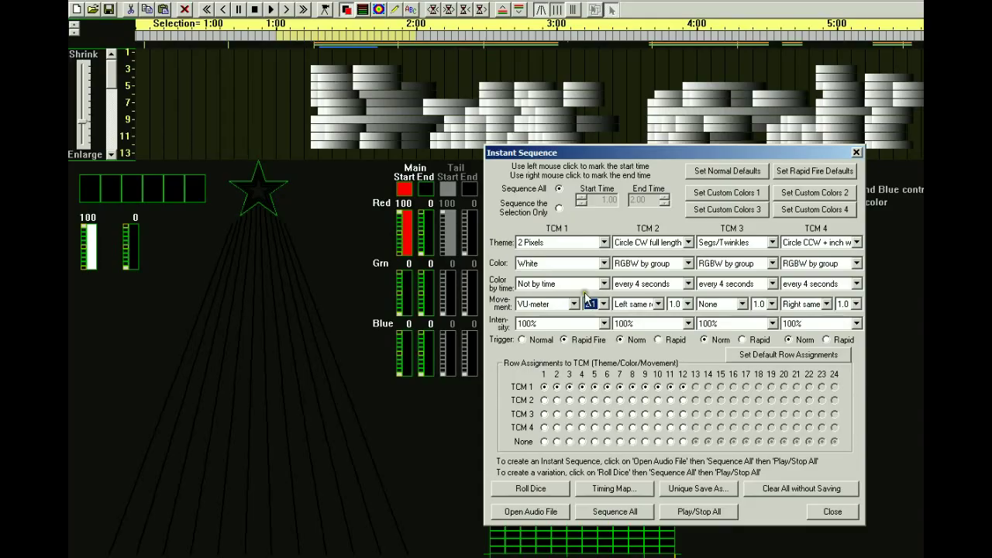
- Recreate the timings, regenerate the full sequence with the 2 Pixels VU-meter settings, and play it
left_click(621, 514)
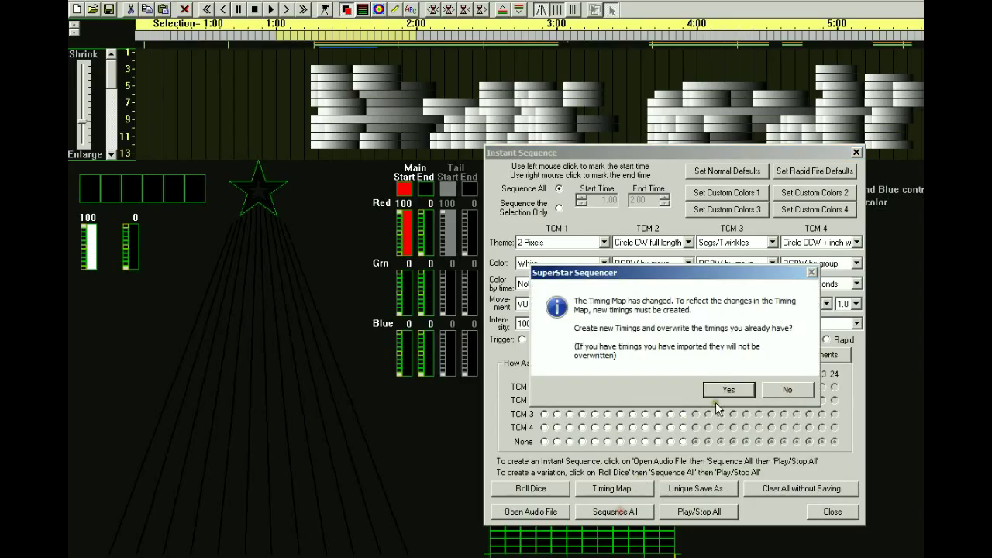
left_click(727, 390)
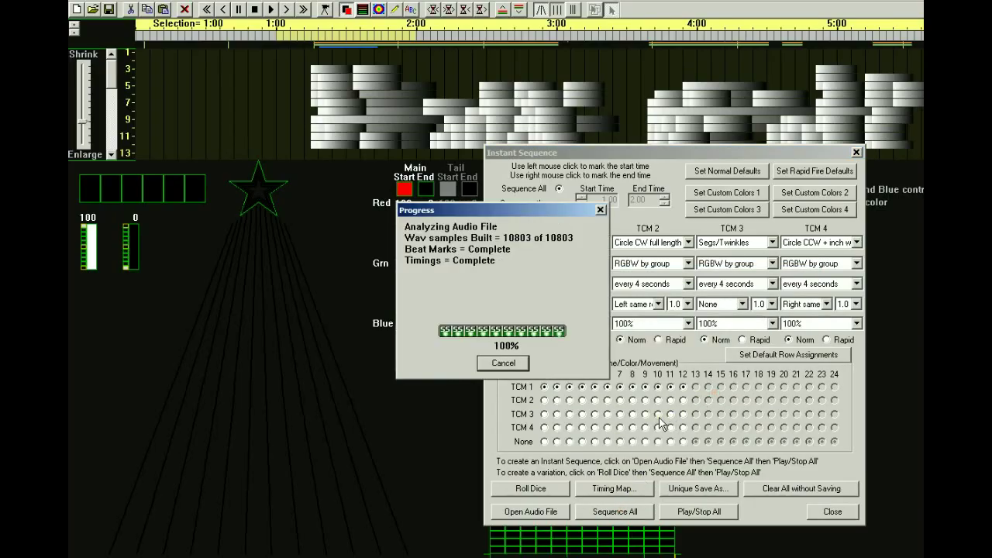
left_click(736, 386)
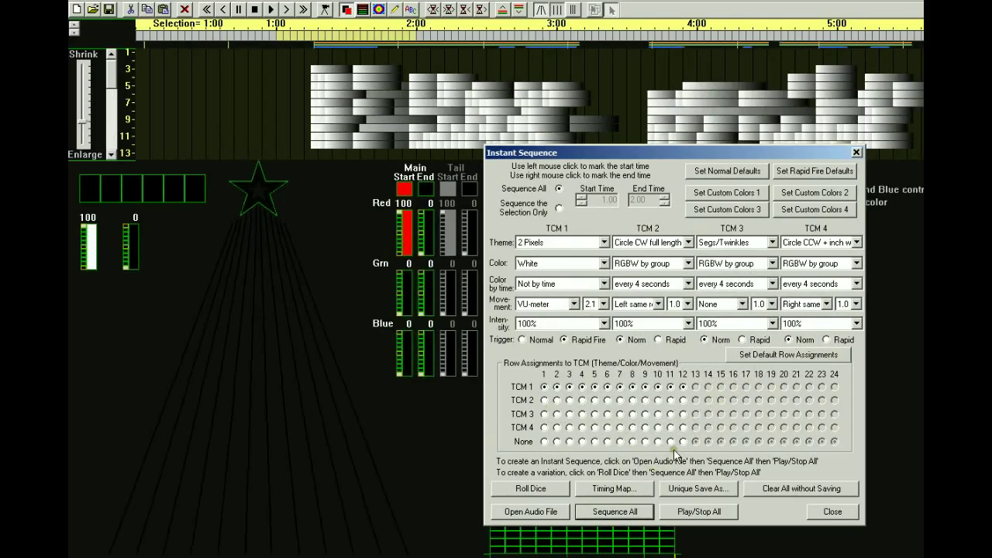
left_click(691, 512)
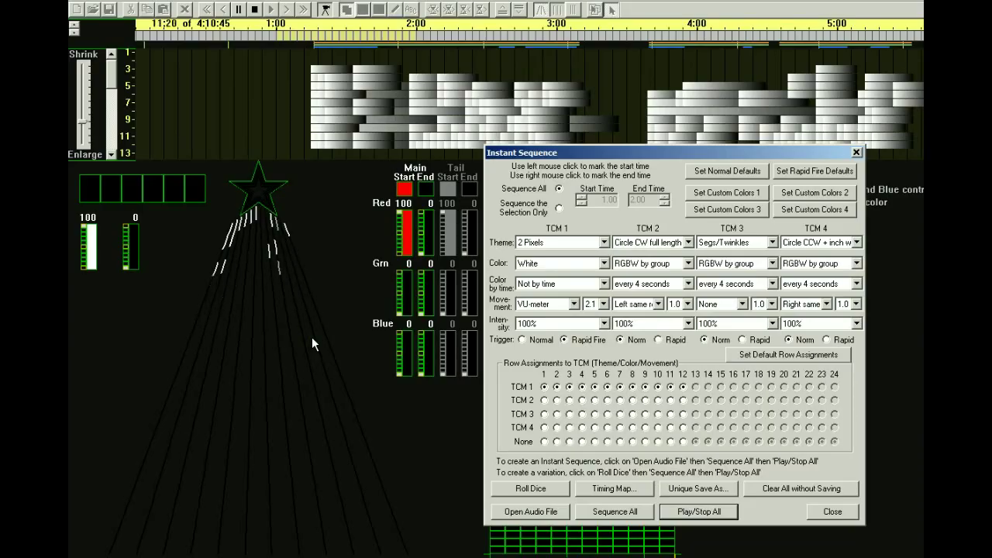
- Stop the playback and set TCM 1's color to RGBW by group
left_click(698, 511)
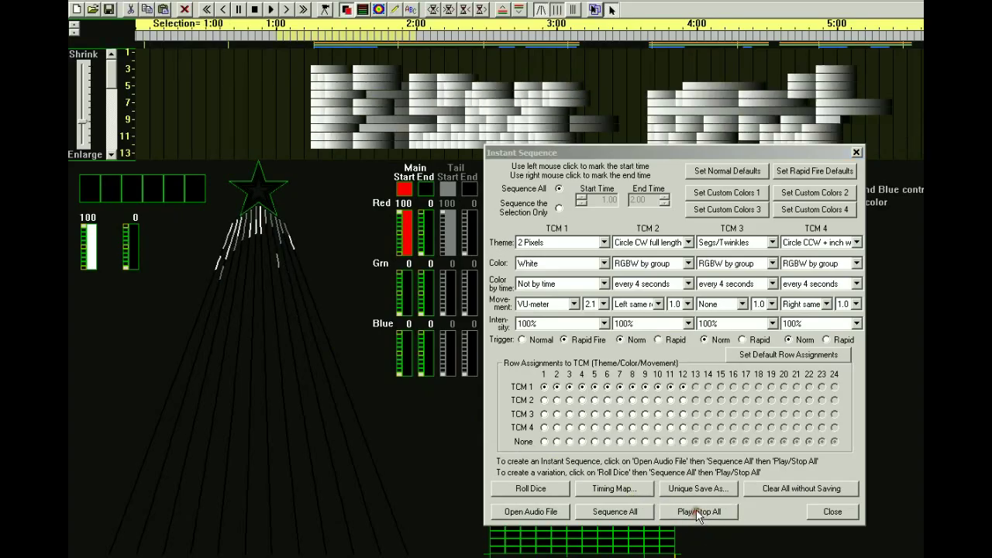
left_click(604, 268)
left_click(605, 324)
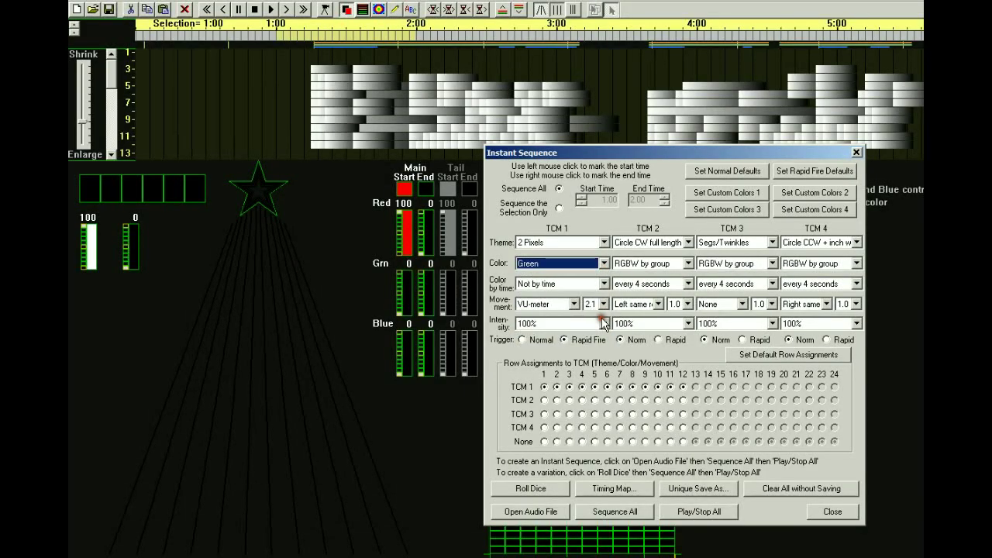
left_click(604, 264)
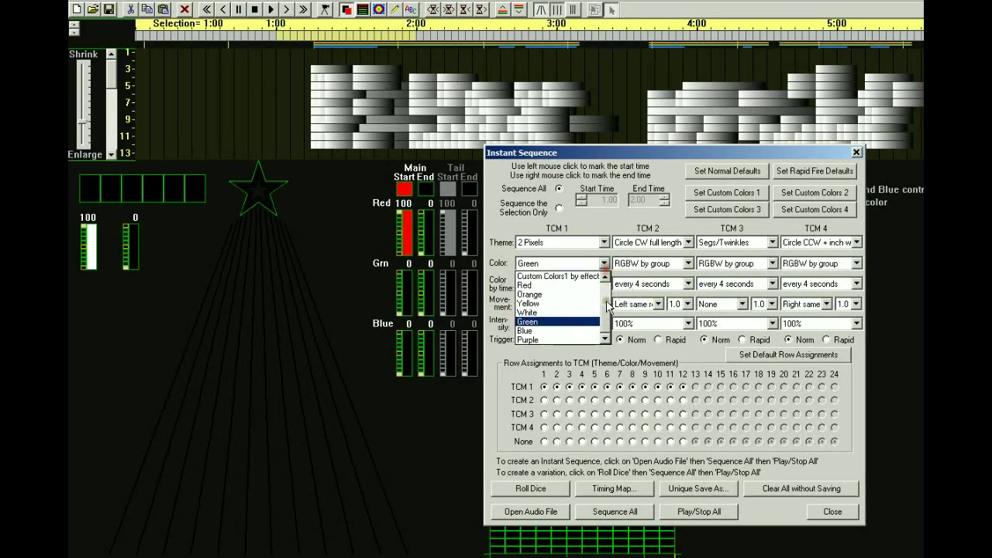
scroll(613, 341, "down", 3)
left_click(556, 285)
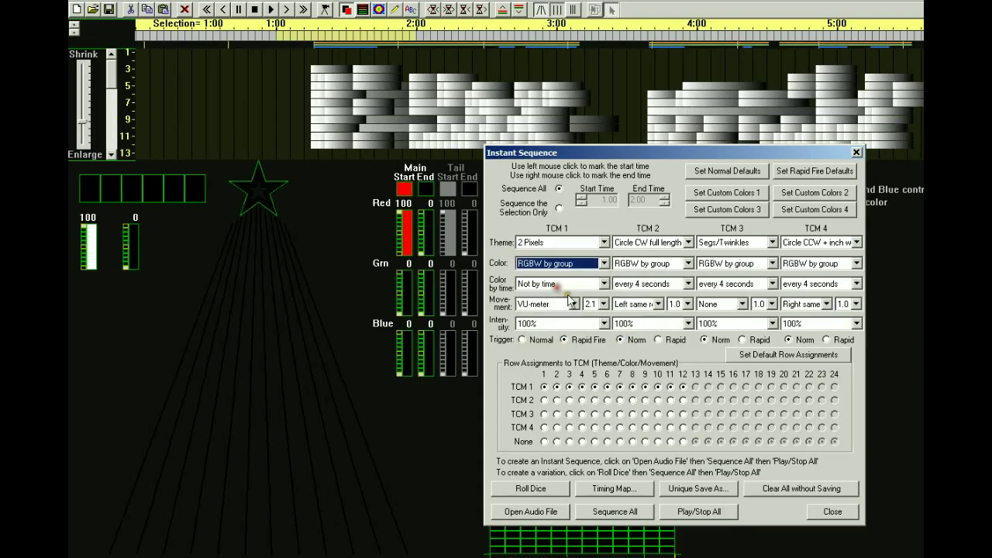
- Regenerate the full sequence with the RGBW by group color and play it to check the effect
left_click(620, 512)
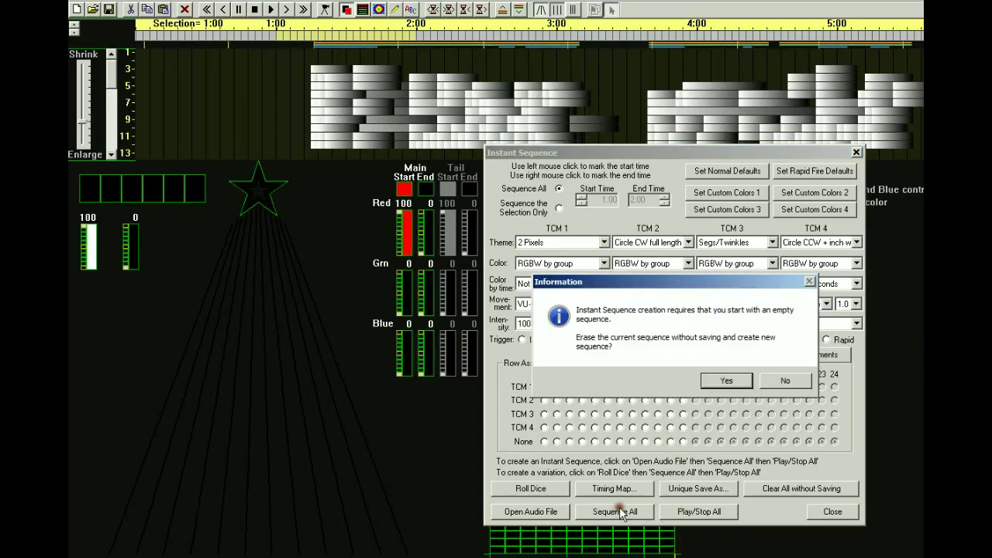
left_click(736, 381)
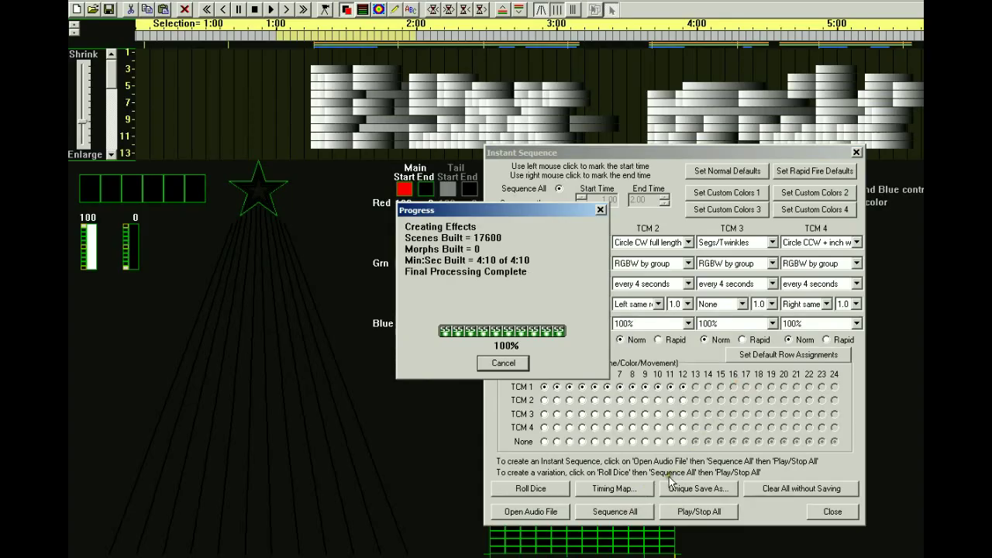
left_click(690, 514)
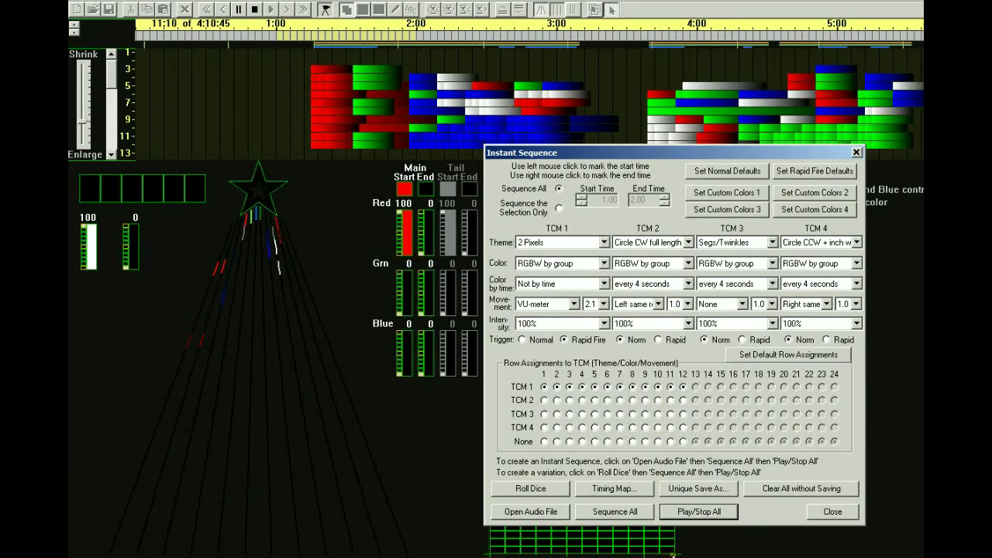
left_click(699, 512)
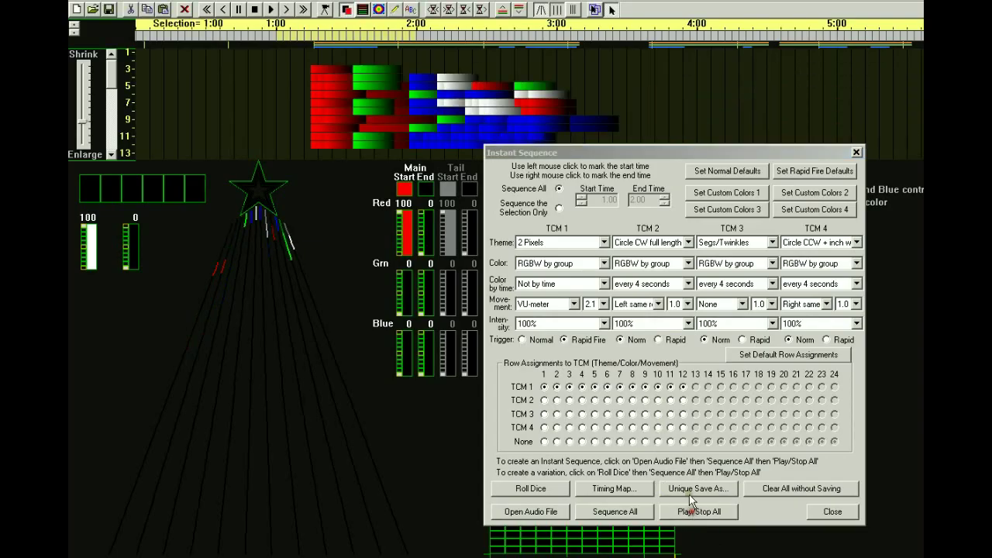
- Set TCM 1's color to change every 2 seconds and regenerate the full sequence
left_click(603, 284)
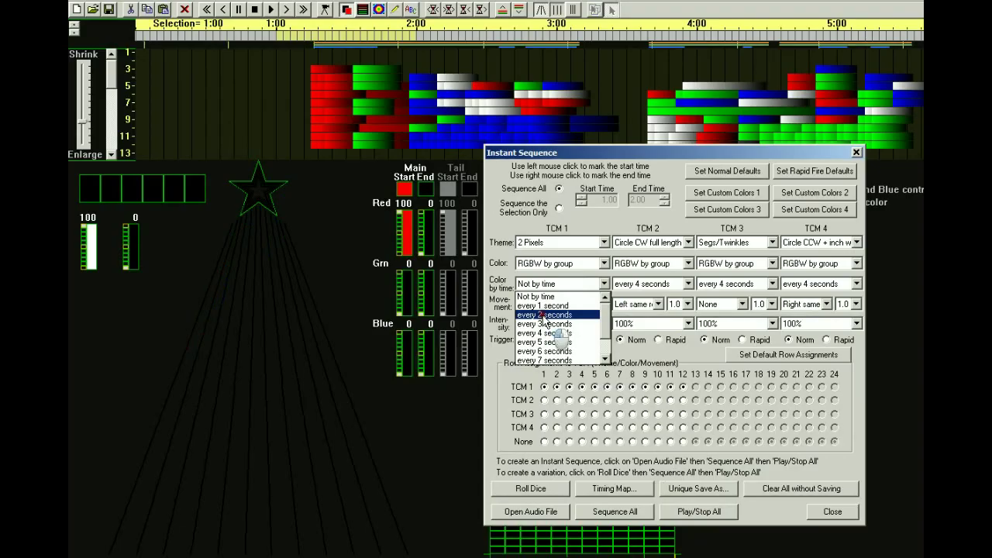
left_click(545, 315)
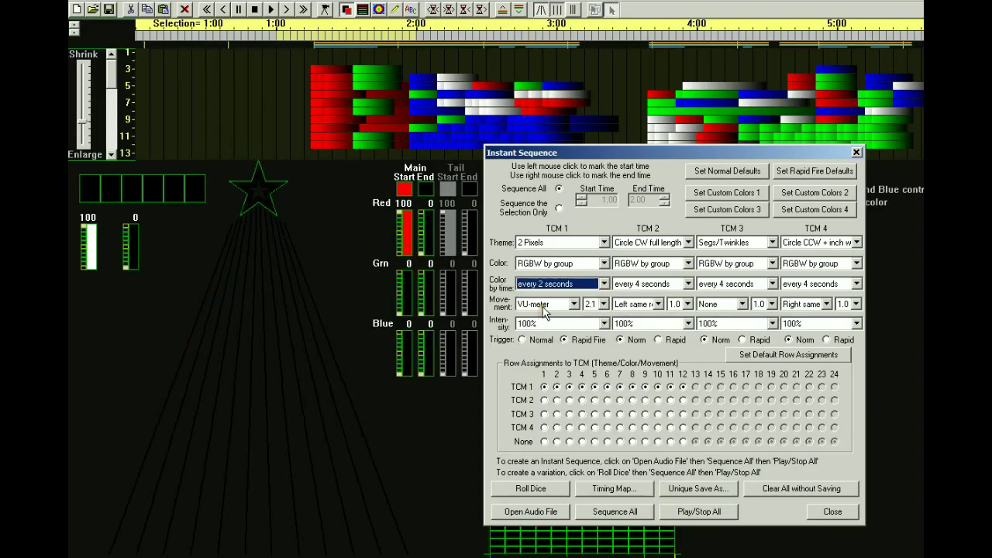
left_click(614, 513)
left_click(711, 381)
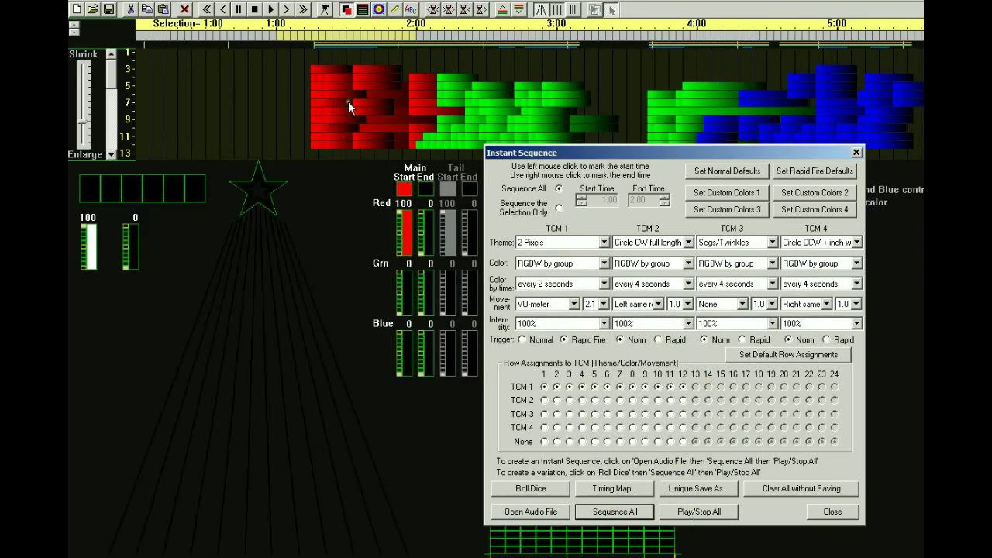
- Play the sequence to check the timed color changes on the tree, and stop it
left_click(660, 510)
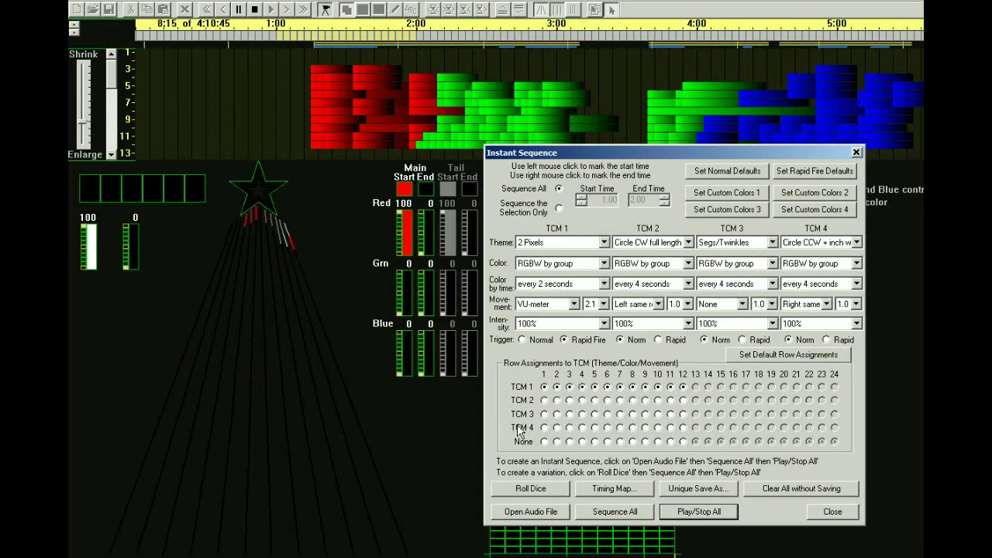
left_click(676, 513)
left_click(869, 524)
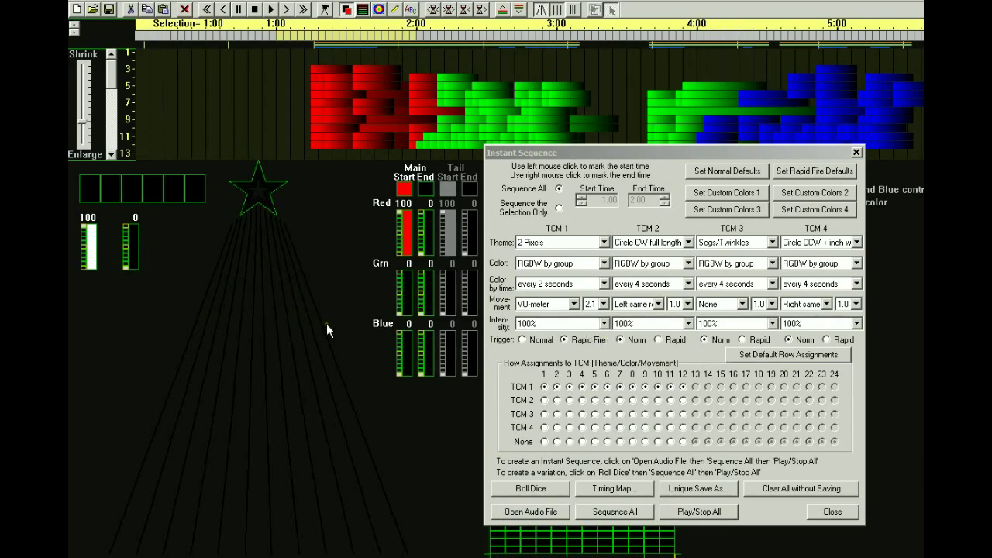
- Set TCM 1's movement to Random Points and assign rows 2 through 12 to None, keeping only row 1 on TCM 1
left_click(575, 305)
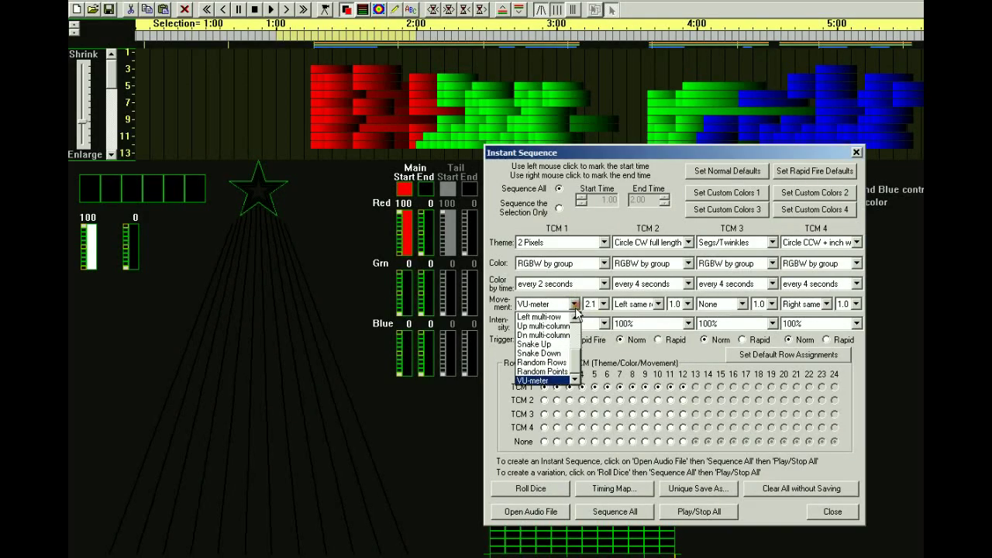
left_click(545, 372)
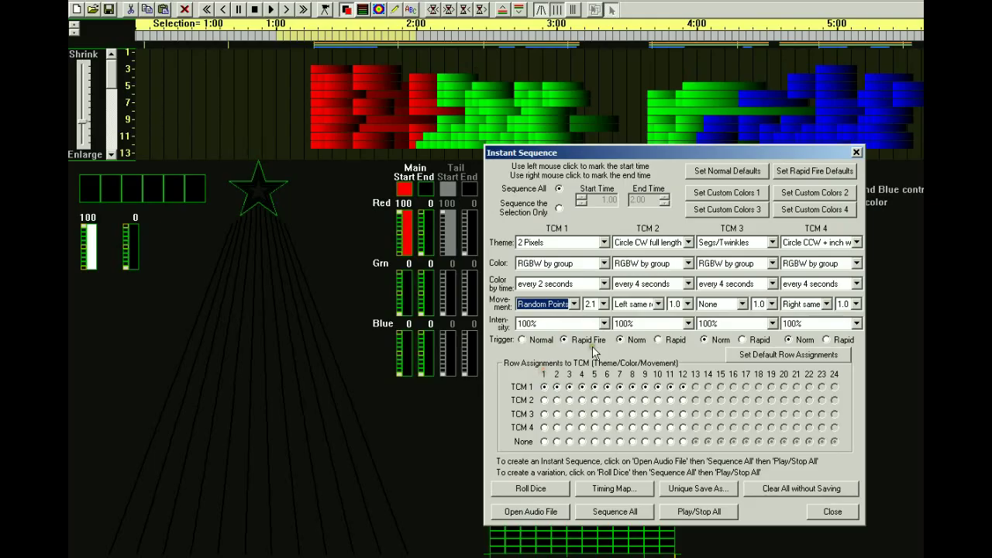
left_click(569, 414)
left_click(555, 441)
left_click(569, 441)
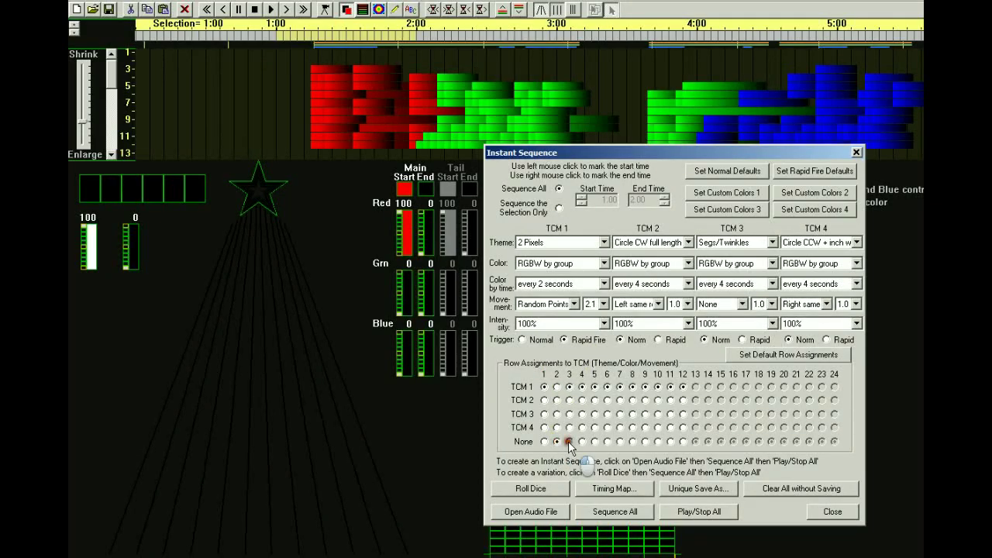
left_click(581, 441)
left_click(594, 442)
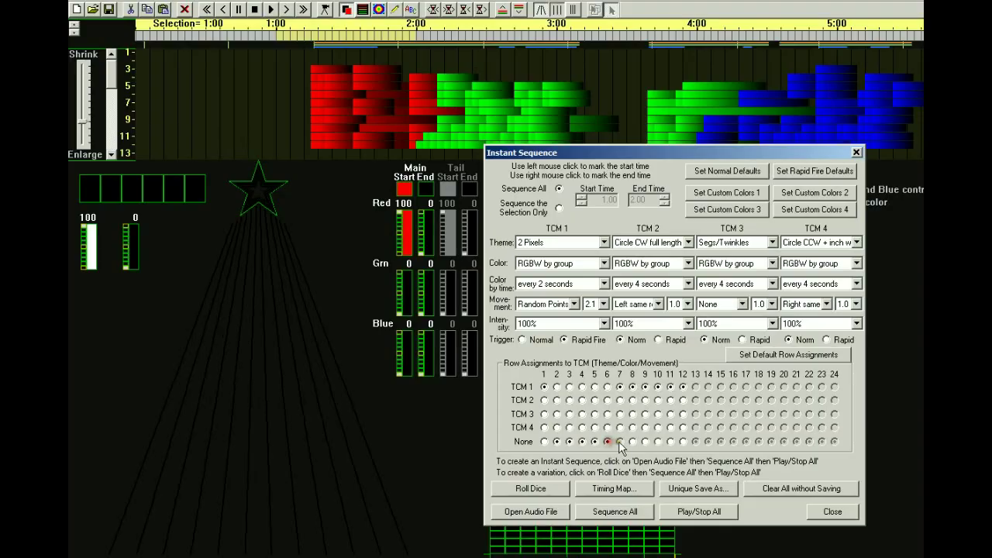
left_click(620, 441)
left_click(633, 441)
left_click(645, 441)
left_click(657, 441)
left_click(669, 441)
left_click(683, 441)
- Regenerate the full sequence with Random Points on row 1 only, and play it to check the effect
left_click(605, 508)
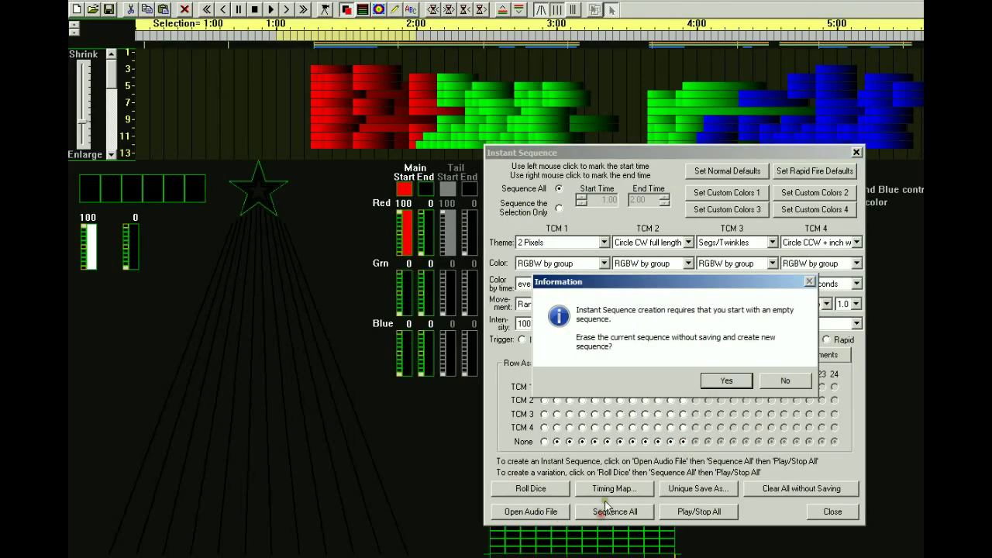
left_click(704, 381)
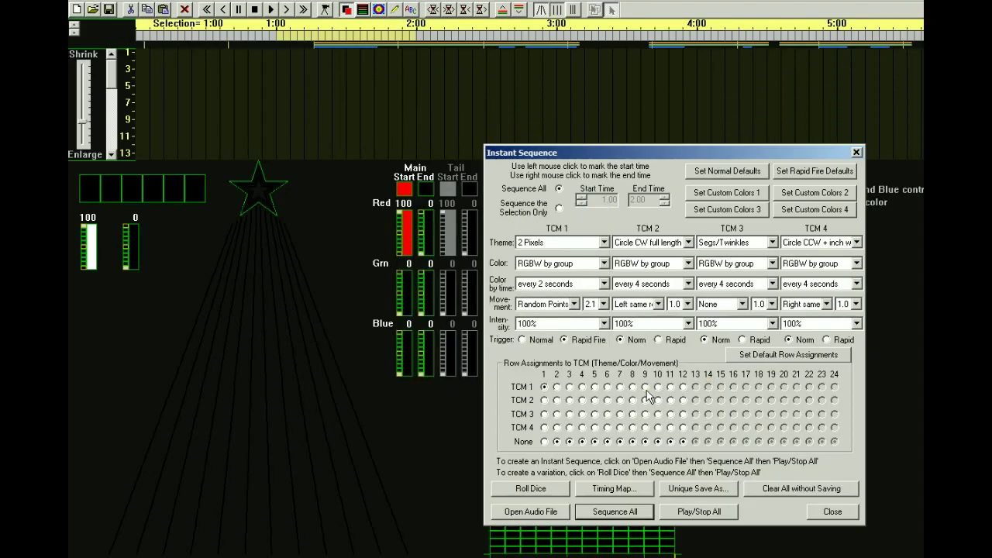
left_click(304, 12)
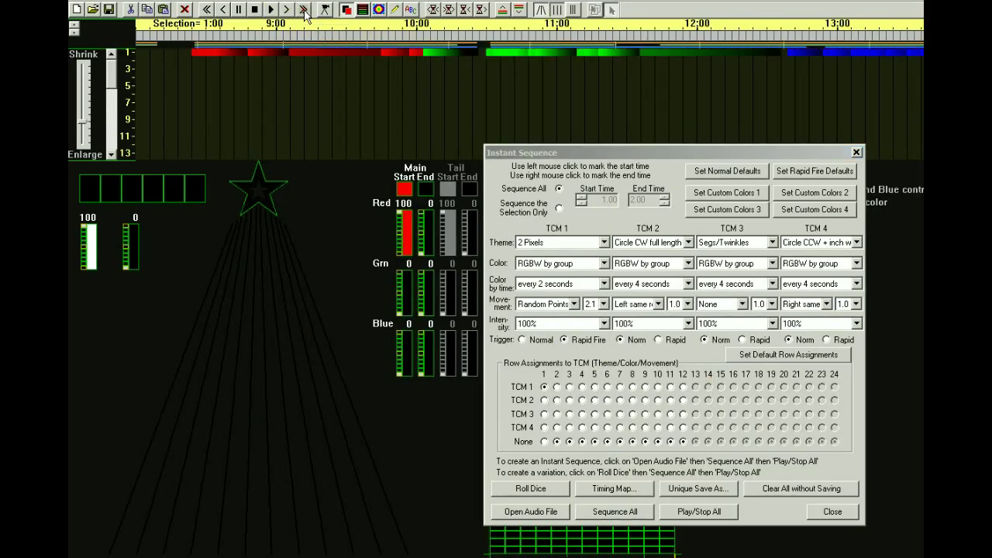
left_click(222, 9)
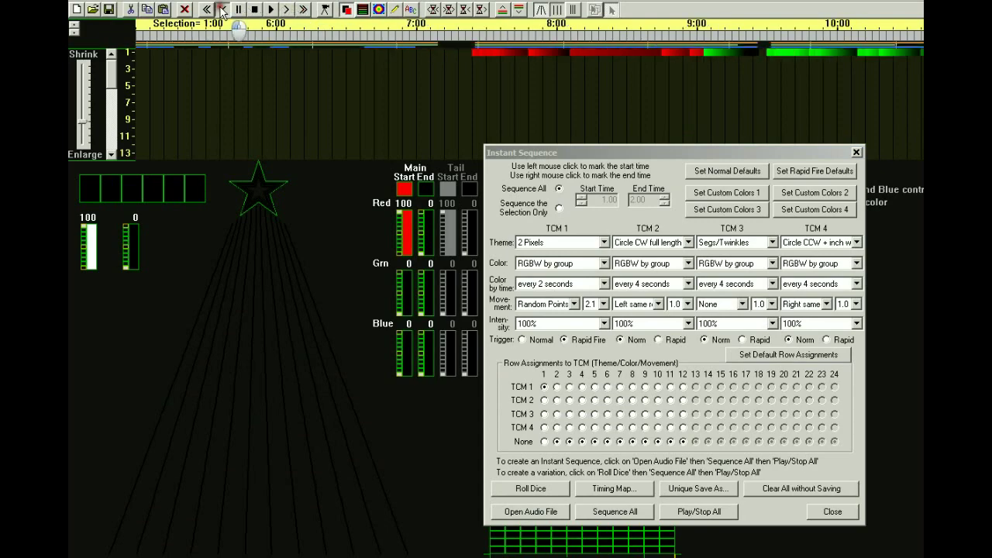
left_click(286, 9)
left_click(286, 9)
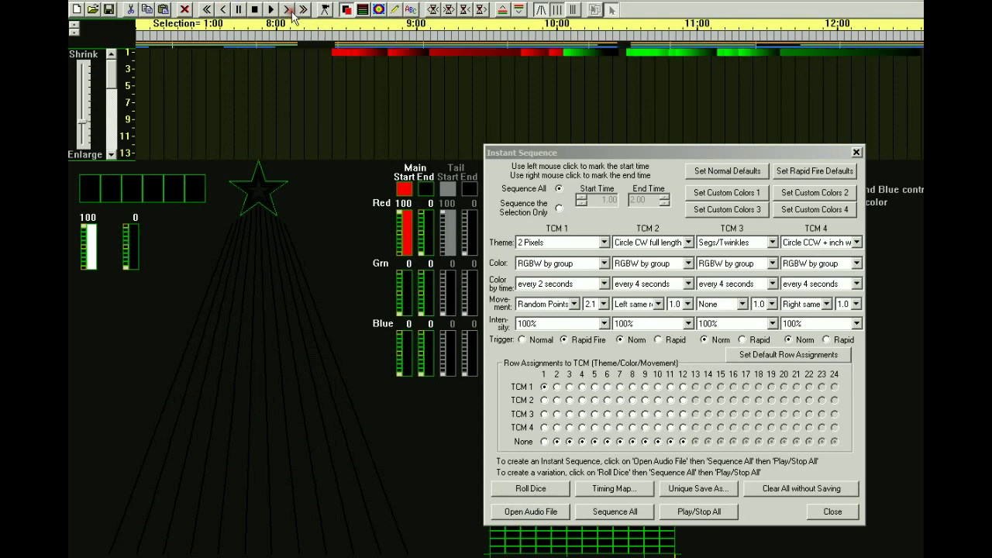
left_click(698, 512)
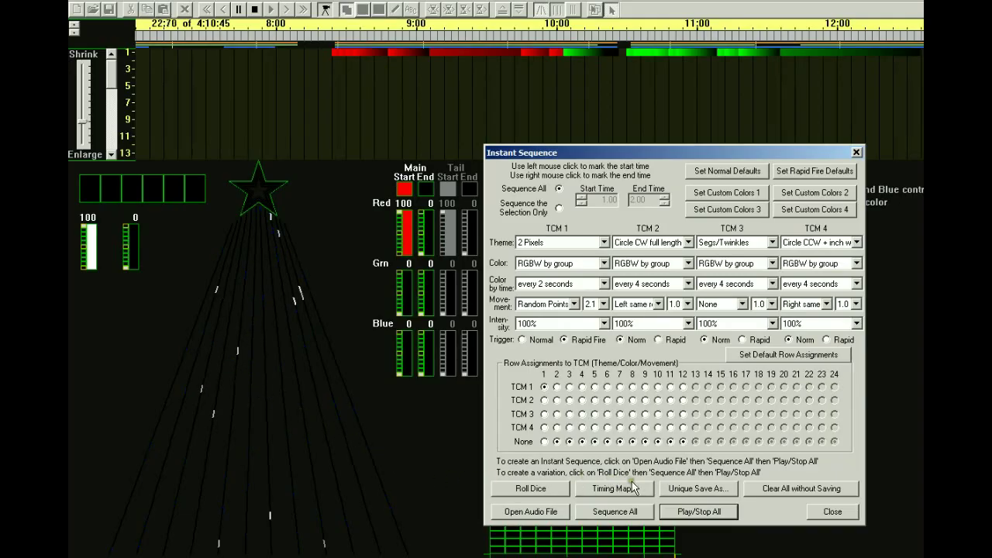
left_click(699, 512)
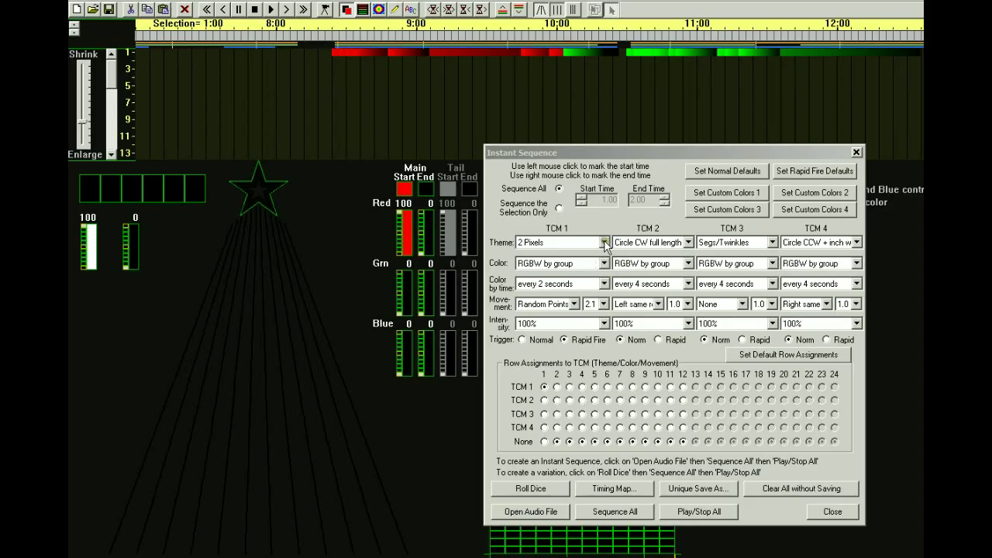
- Set TCM 1's theme to 3 Segs
left_click(604, 242)
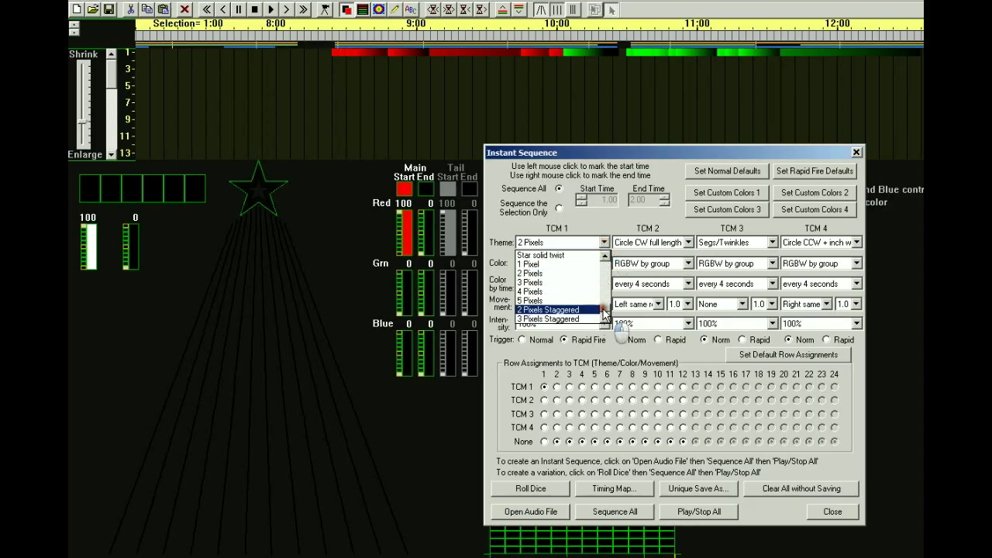
scroll(603, 310, "down", 3)
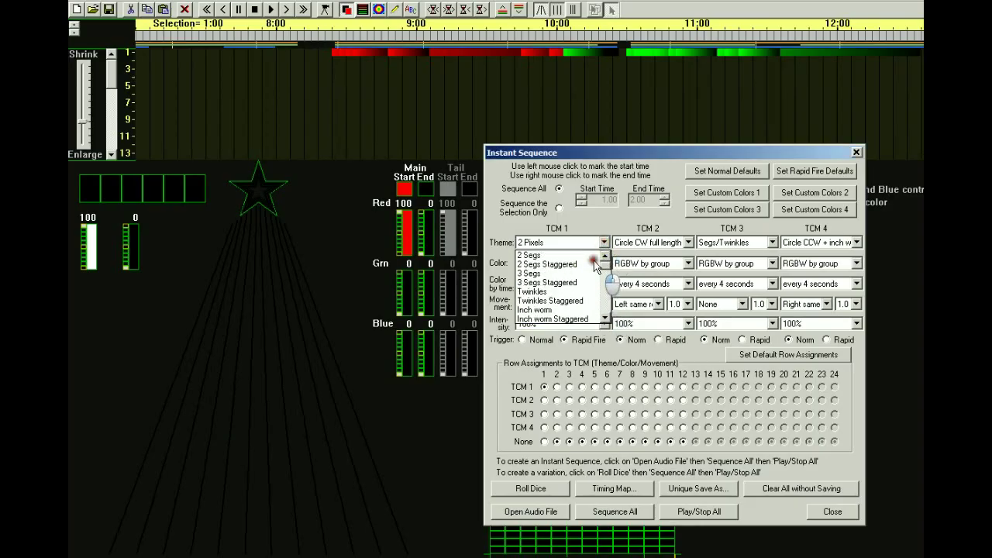
left_click(541, 274)
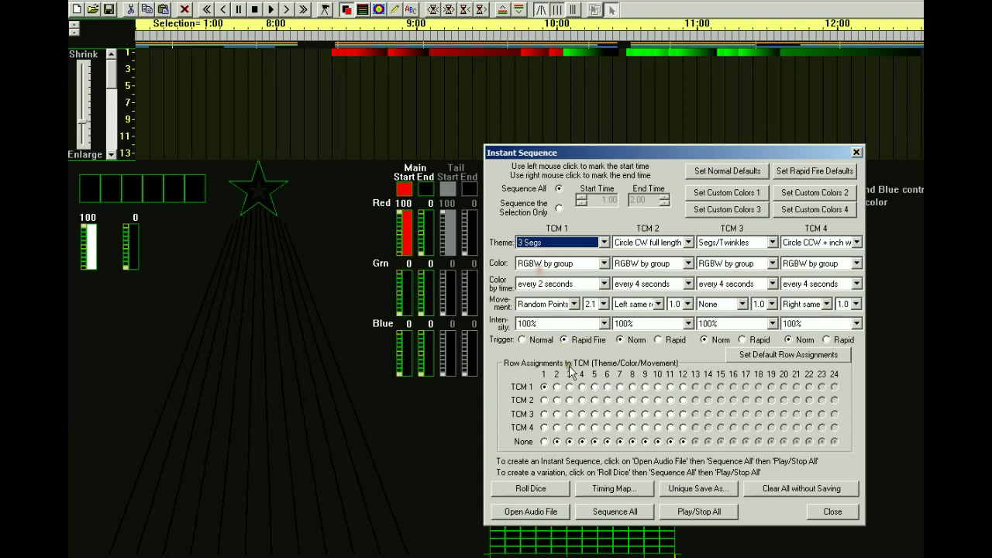
- Regenerate the full sequence with the 3 Segs theme and play it
left_click(620, 511)
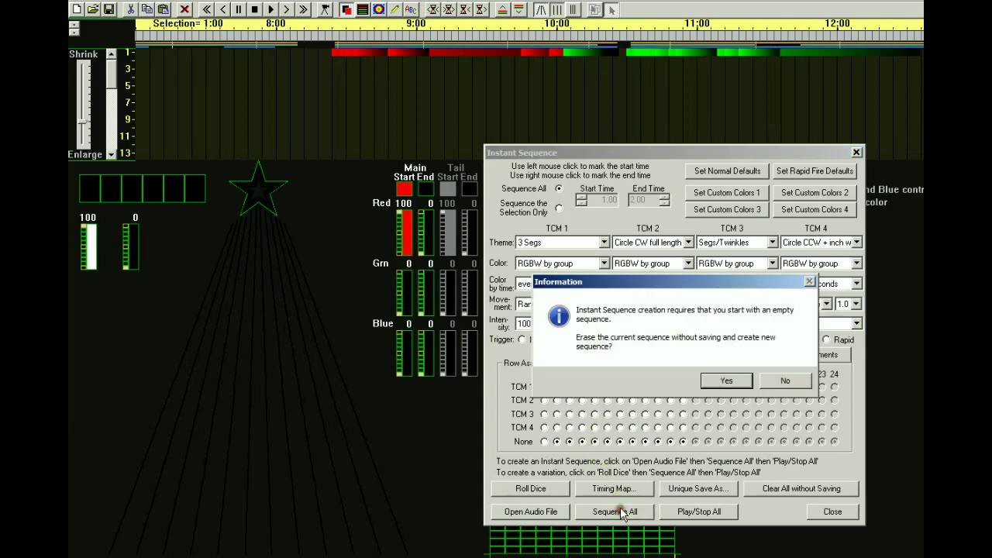
left_click(712, 388)
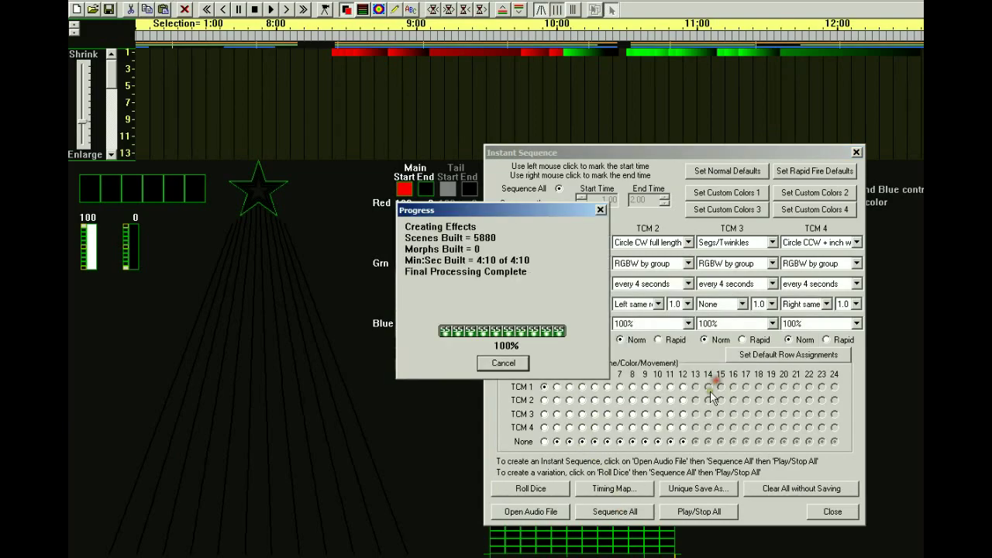
left_click(677, 513)
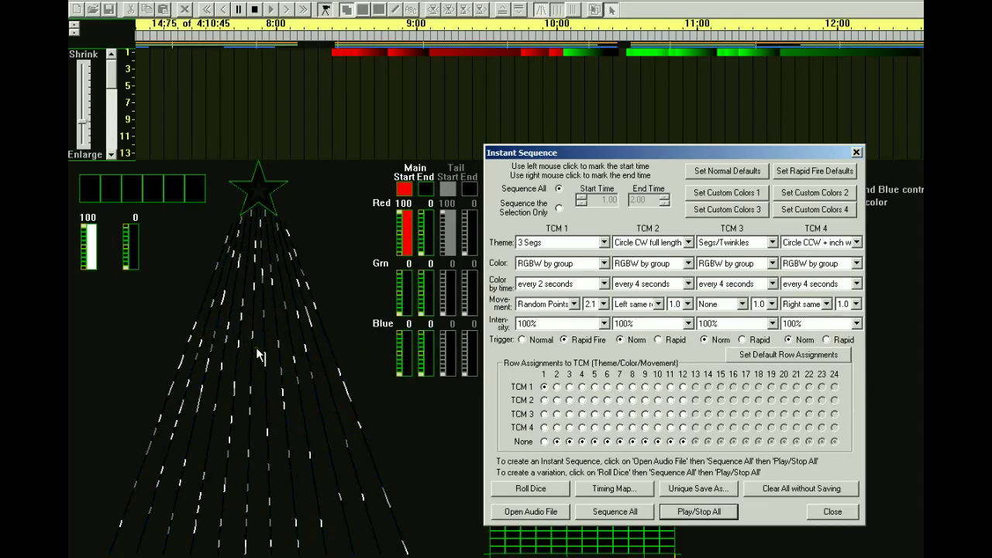
left_click(701, 514)
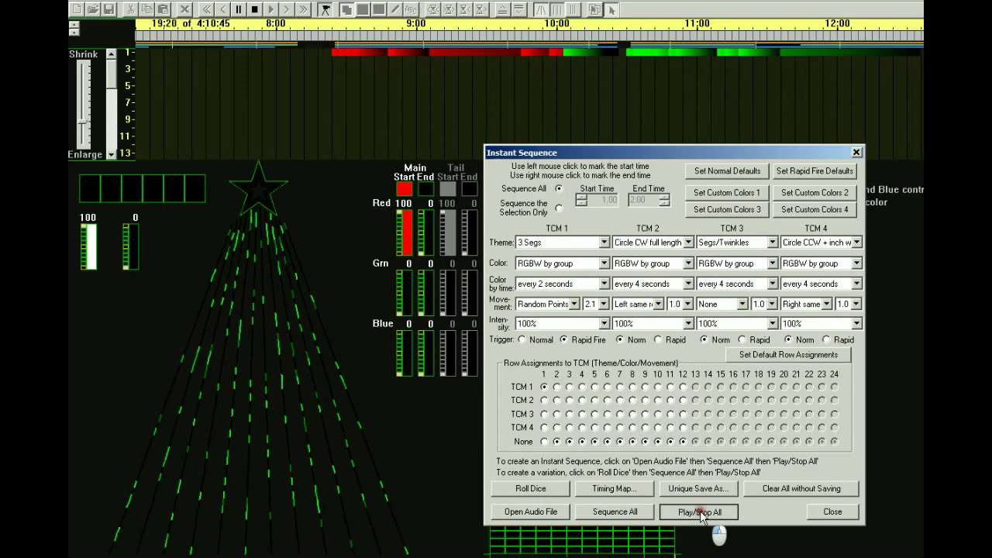
- Set TCM 1's theme to 5 Pixels and regenerate the full sequence
left_click(604, 243)
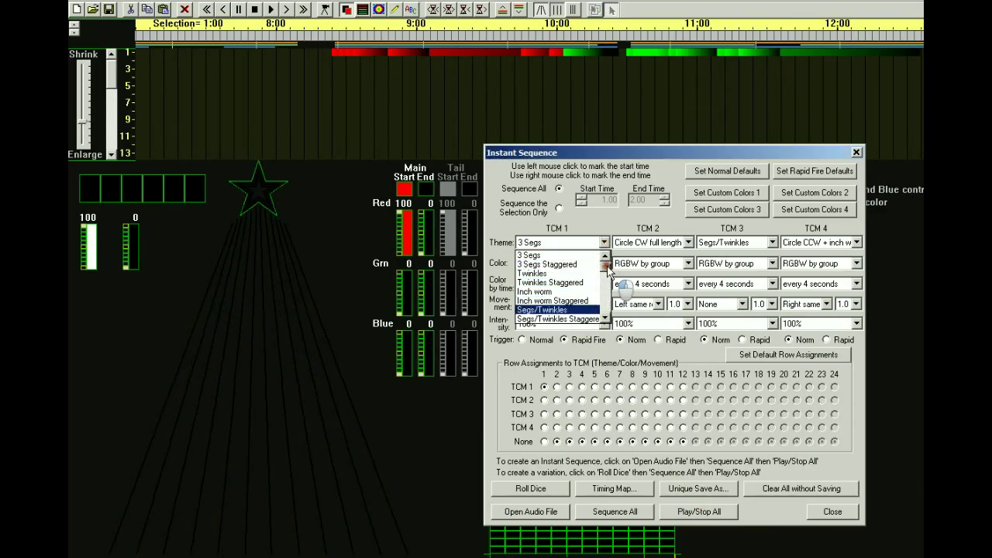
left_click_drag(608, 268, 608, 318)
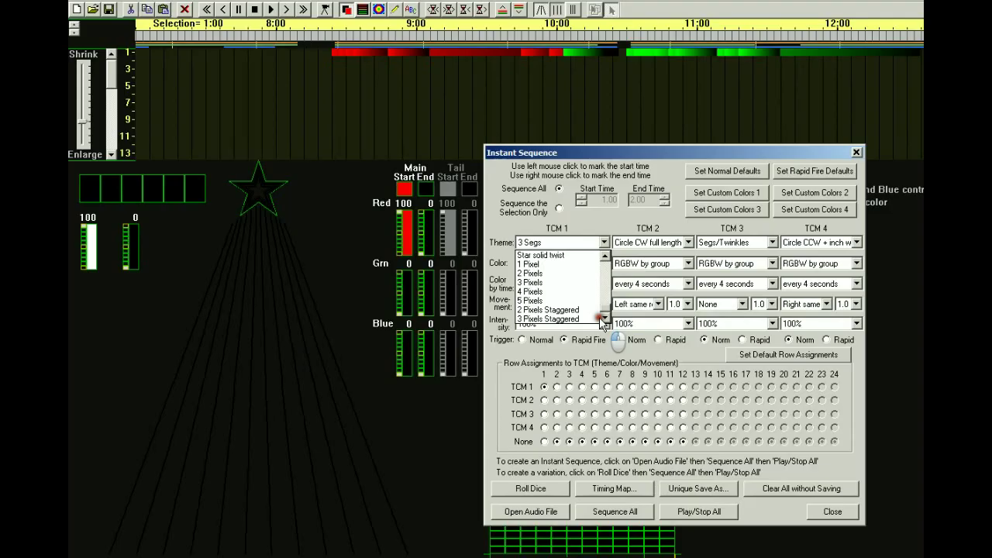
left_click(548, 302)
left_click(617, 512)
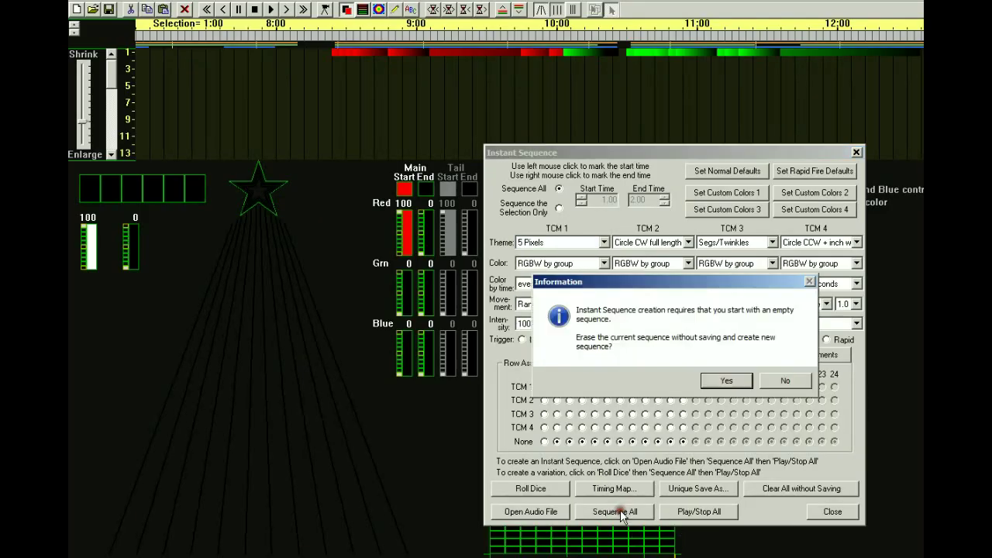
left_click(724, 381)
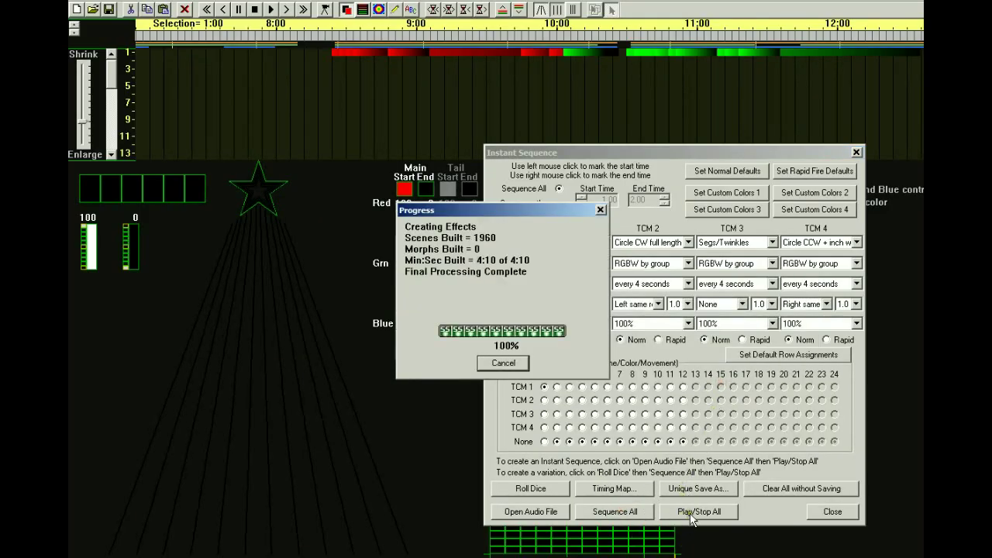
- Play the sequence generated with the 5 Pixels theme to check the effect, and stop playback
left_click(690, 513)
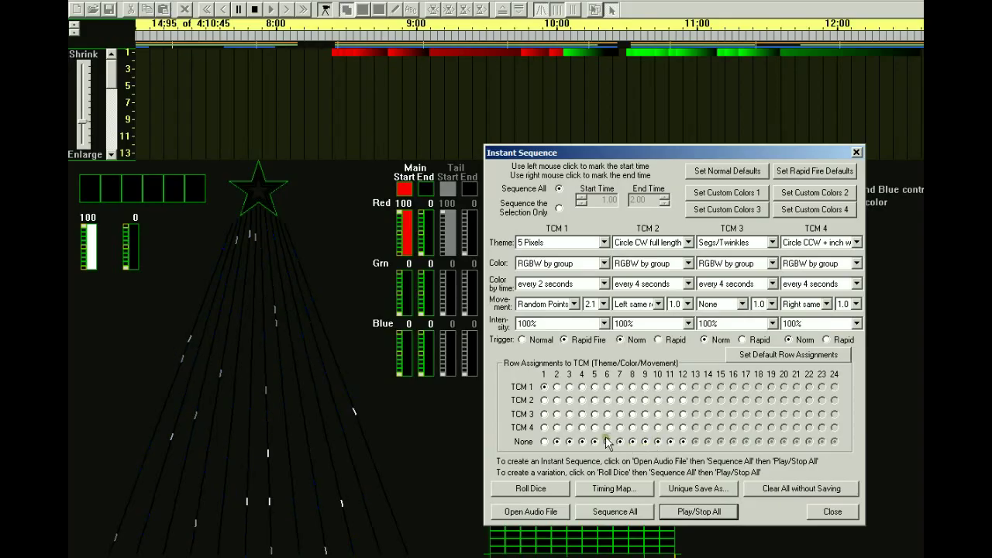
left_click(699, 513)
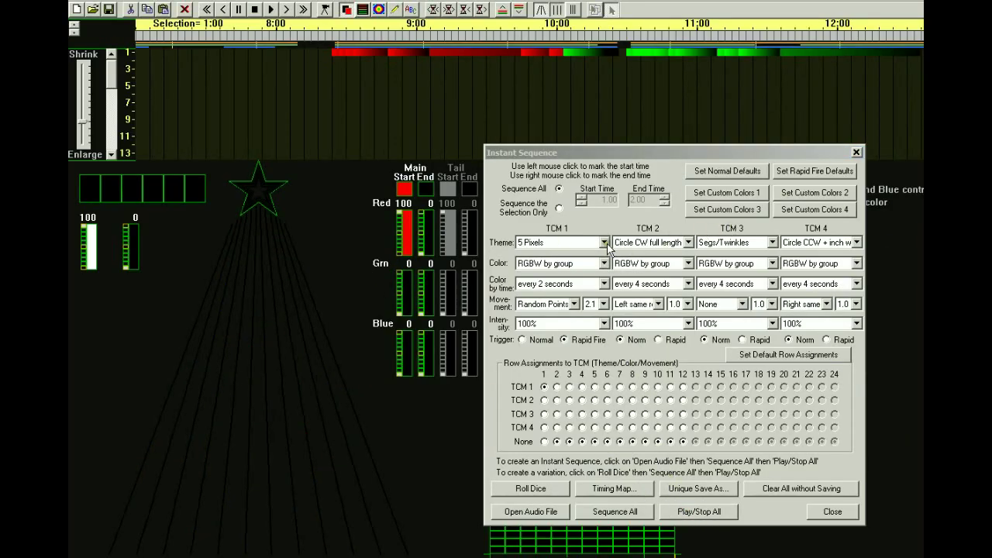
- Make row 1 respond to all frequencies in the Timing Map and close the map
left_click(614, 489)
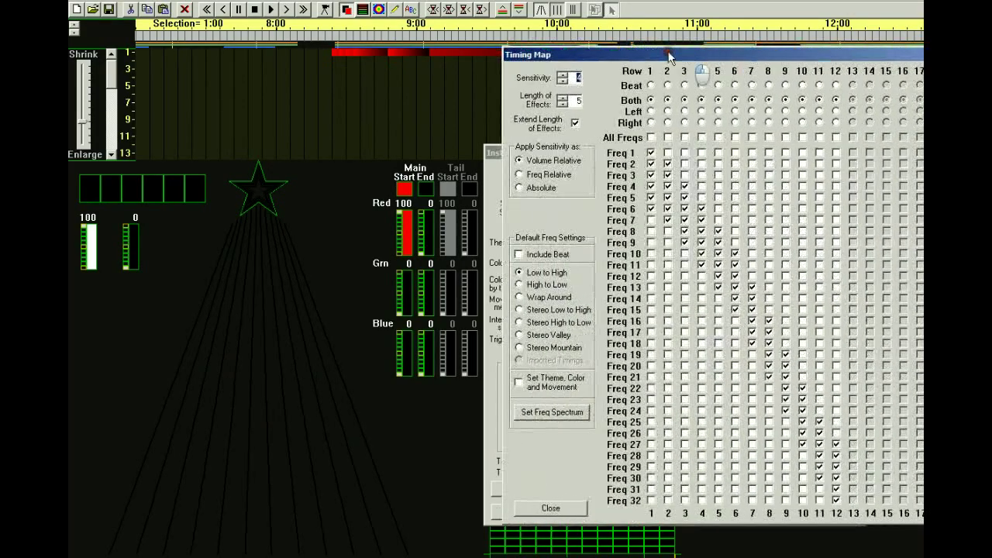
left_click(533, 136)
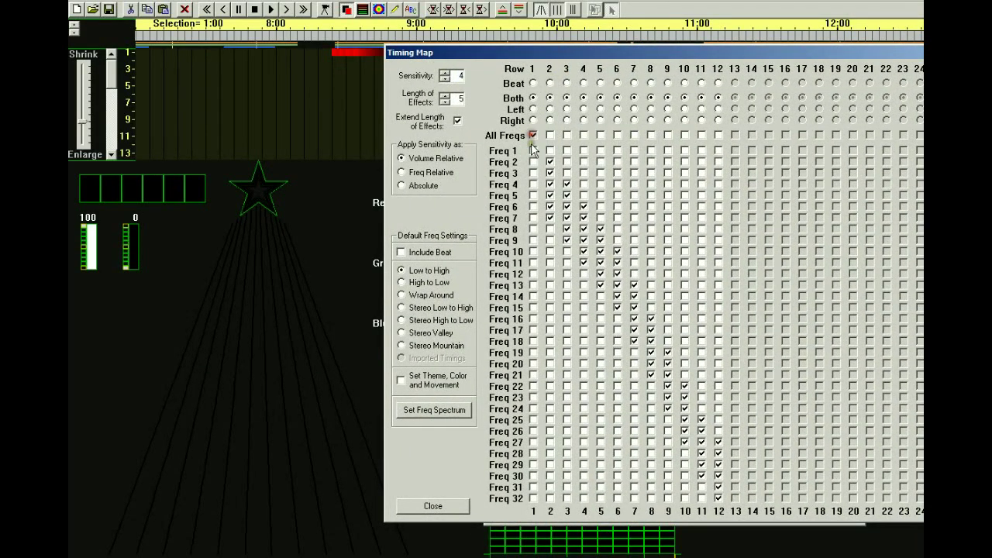
left_click_drag(509, 59, 555, 65)
key("Escape")
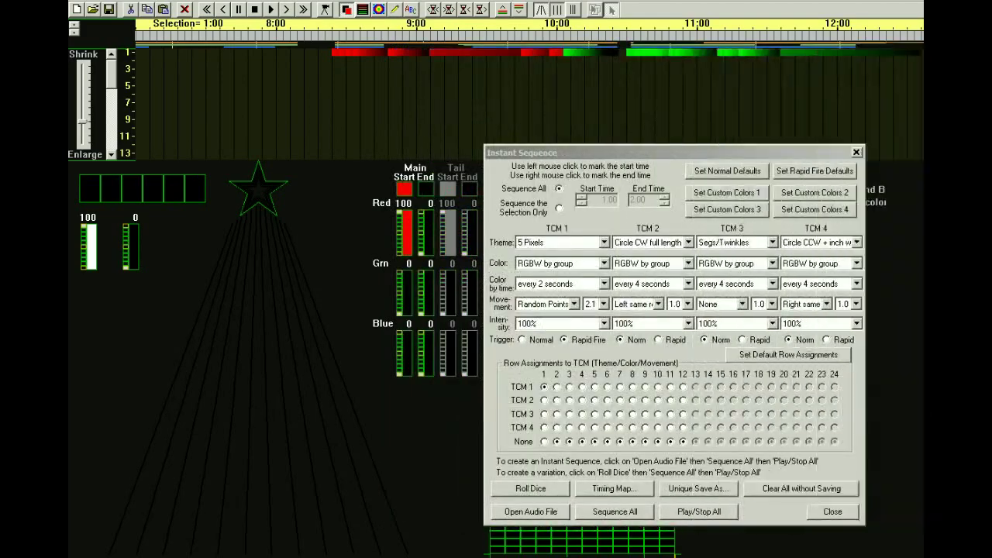
- Regenerate the full sequence with row 1 triggered by all frequencies, erasing the current one without saving
left_click(632, 509)
left_click(725, 389)
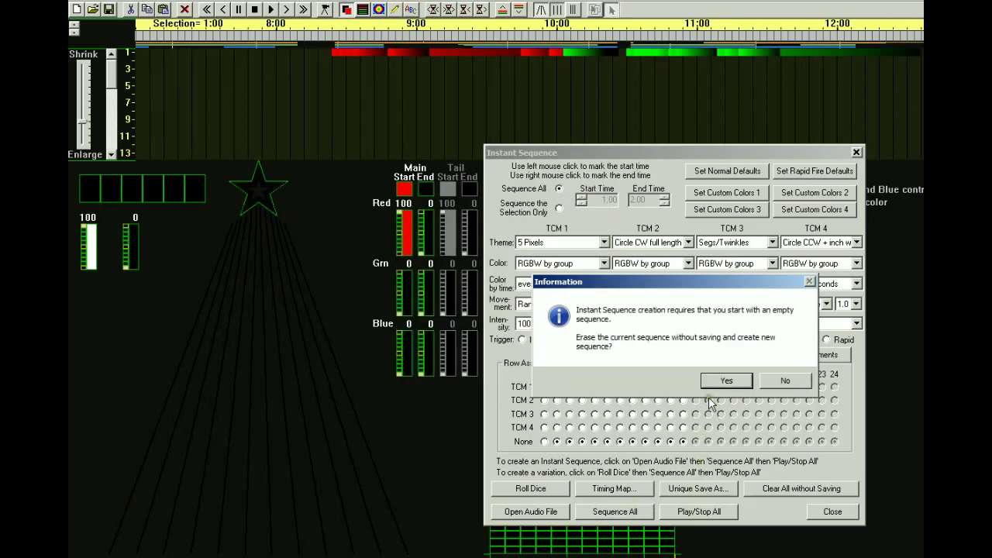
left_click(714, 380)
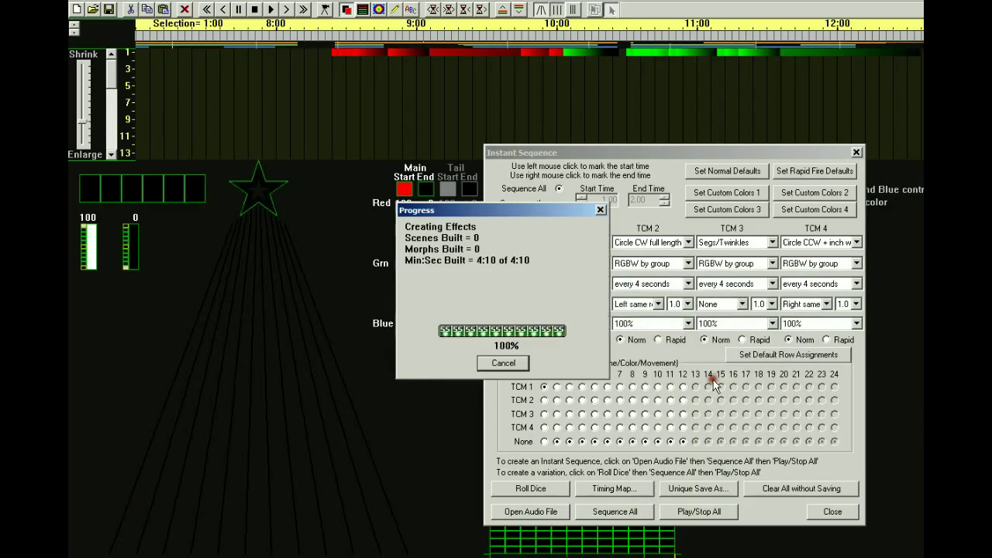
- Play the regenerated sequence, return to the start of the song, and replay its opening seconds before stopping
left_click(698, 511)
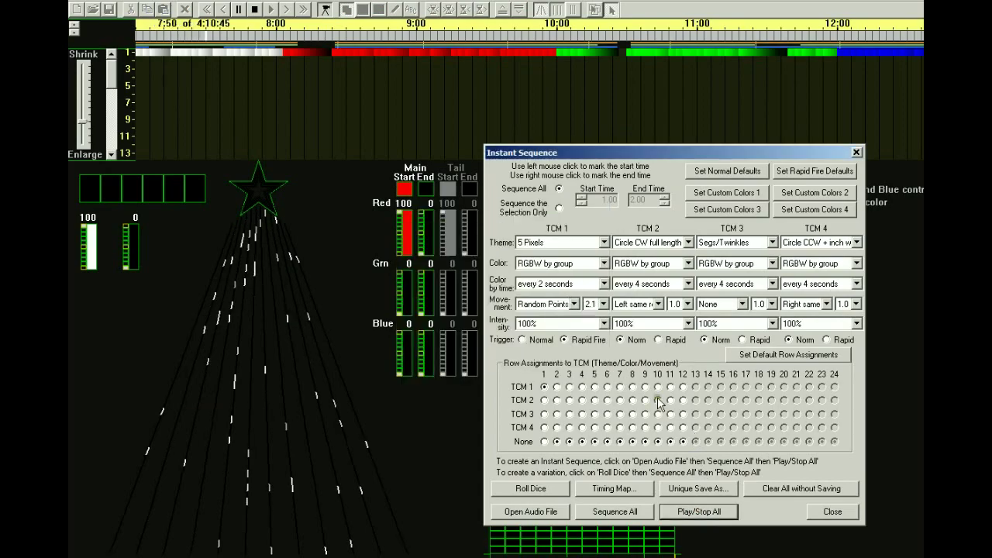
left_click(255, 9)
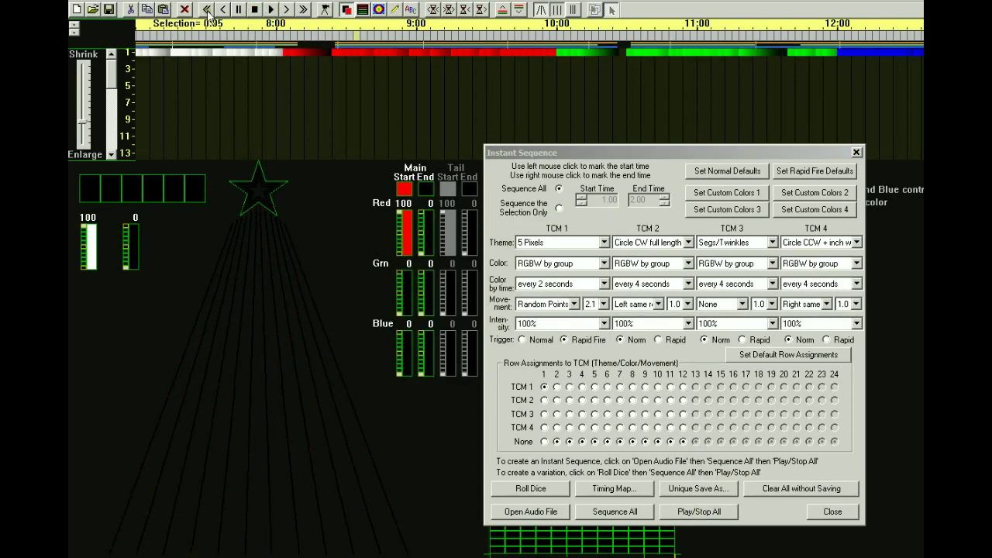
left_click(208, 9)
left_click(325, 11)
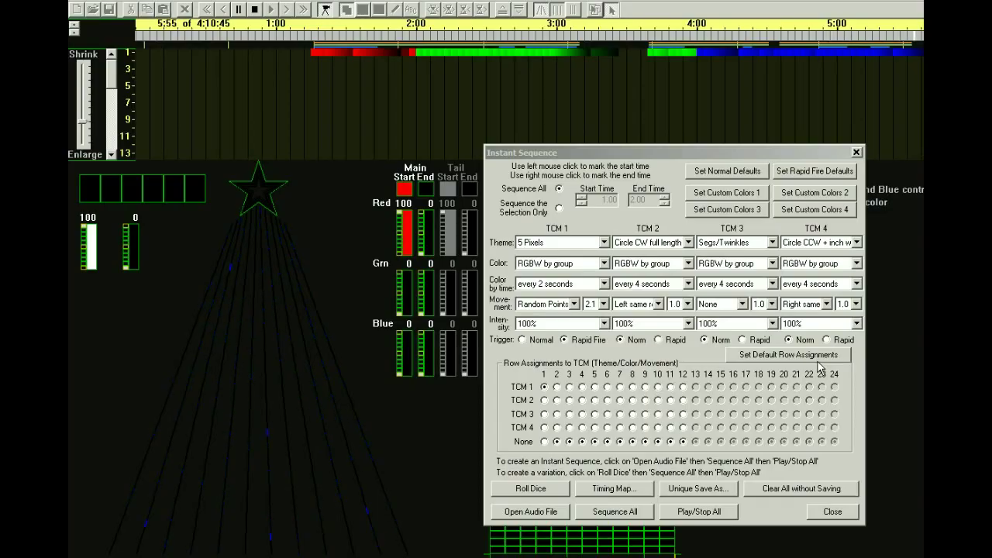
left_click(326, 9)
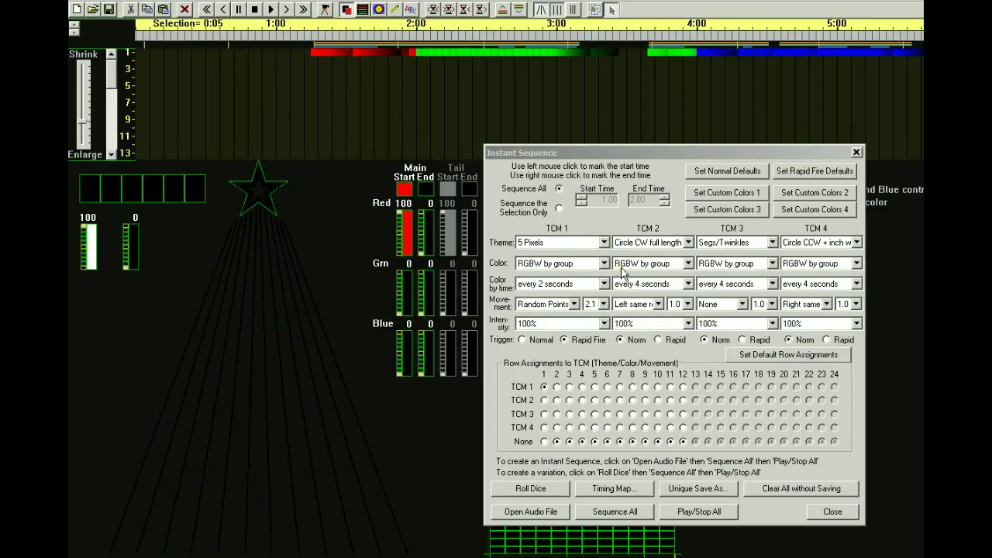